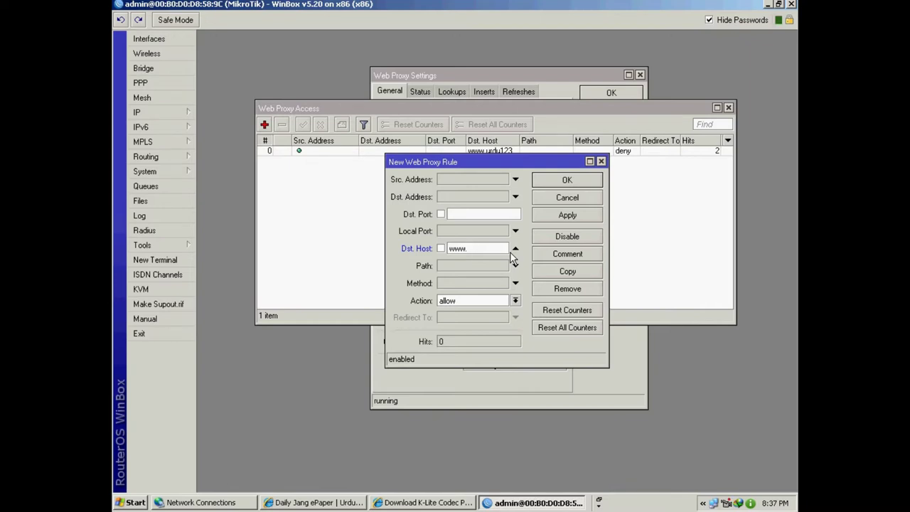
{"action": "type", "text": "facebook"}
{"action": "key", "text": "BackSpace"}
{"action": "key", "text": "BackSpace"}
{"action": "type", "text": "oo"}
{"action": "key", "text": "BackSpace"}
{"action": "key", "text": "BackSpace"}
{"action": "key", "text": "BackSpace"}
{"action": "key", "text": "BackSpace"}
{"action": "key", "text": "BackSpace"}
{"action": "key", "text": "BackSpace"}
{"action": "key", "text": "BackSpace"}
{"action": "key", "text": "BackSpace"}
{"action": "key", "text": "BackSpace"}
{"action": "key", "text": "BackSpace"}
{"action": "key", "text": "BackSpace"}
{"action": "type", "text": "www.yahoo.com"}
{"action": "left_click", "coordinate": [515, 301]}
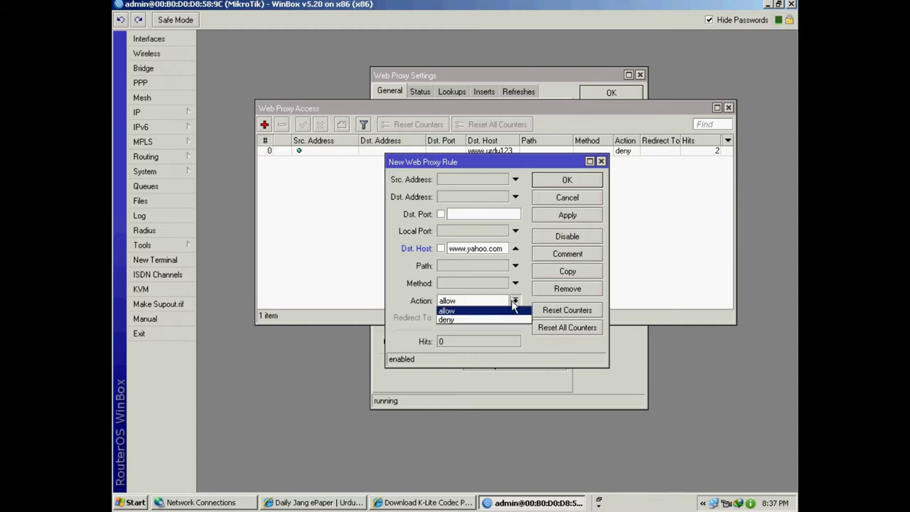
{"action": "left_click", "coordinate": [476, 318]}
{"action": "left_click", "coordinate": [461, 319]}
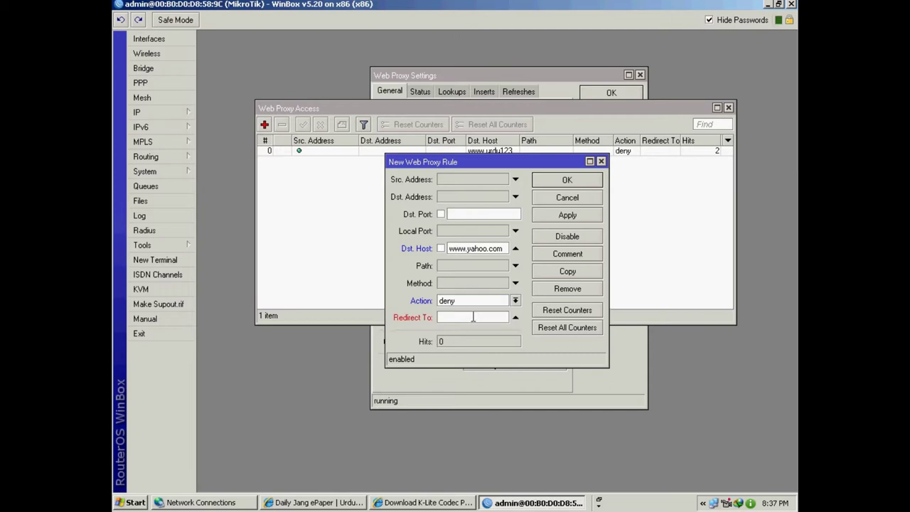
{"action": "type", "text": "www.facebook.com"}
{"action": "left_click", "coordinate": [567, 213]}
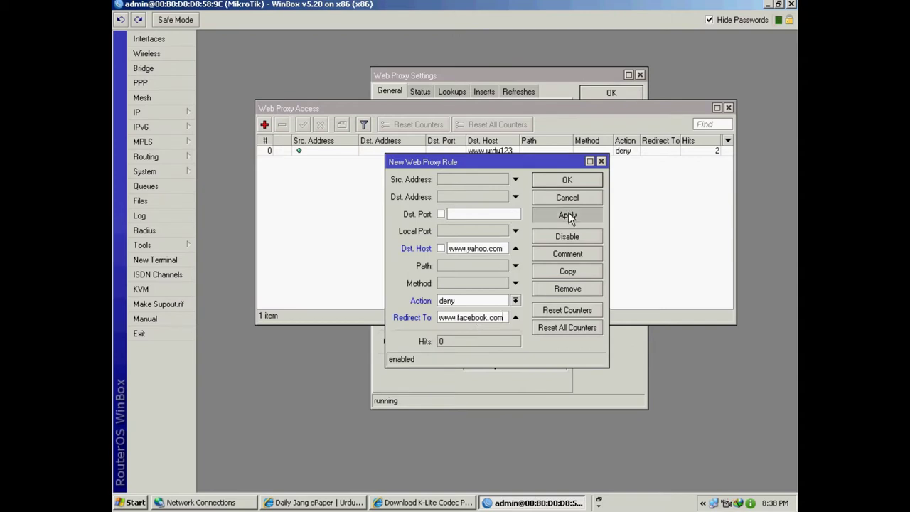
{"action": "left_click", "coordinate": [579, 197]}
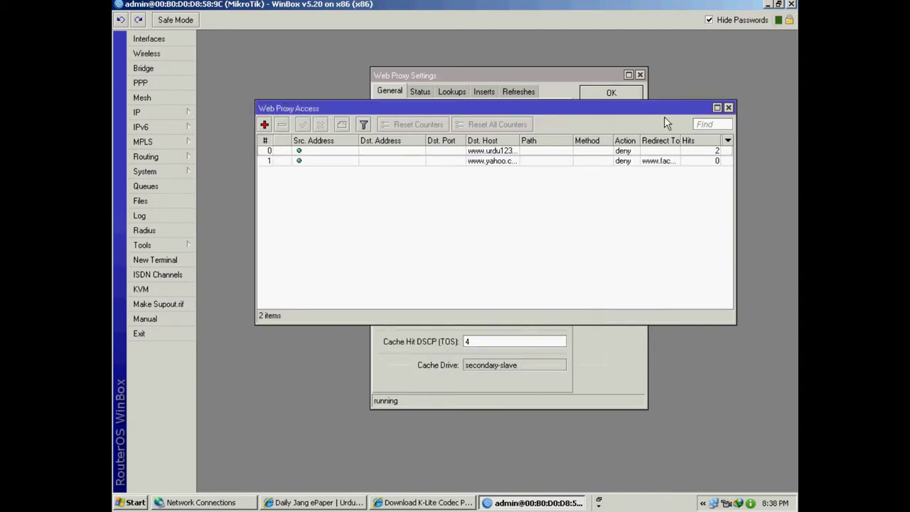
{"action": "left_click", "coordinate": [728, 107]}
{"action": "left_click", "coordinate": [599, 130]}
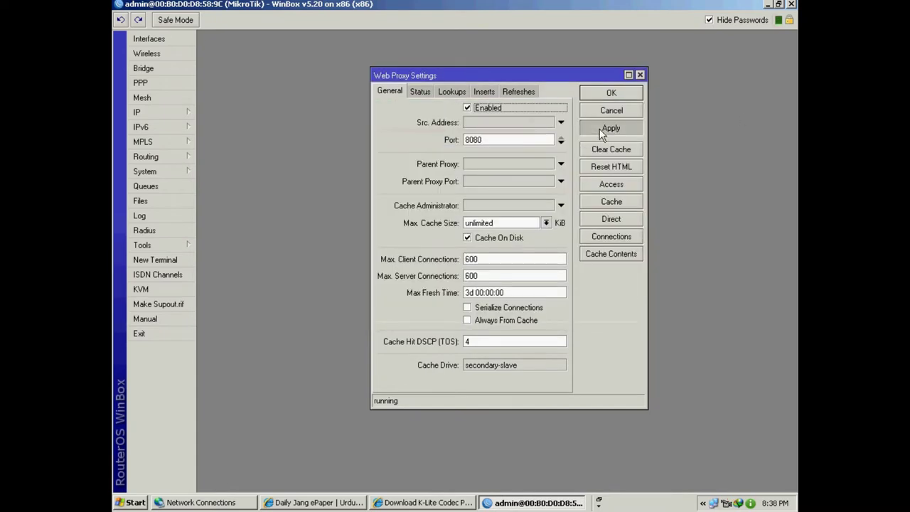
{"action": "left_click", "coordinate": [767, 4]}
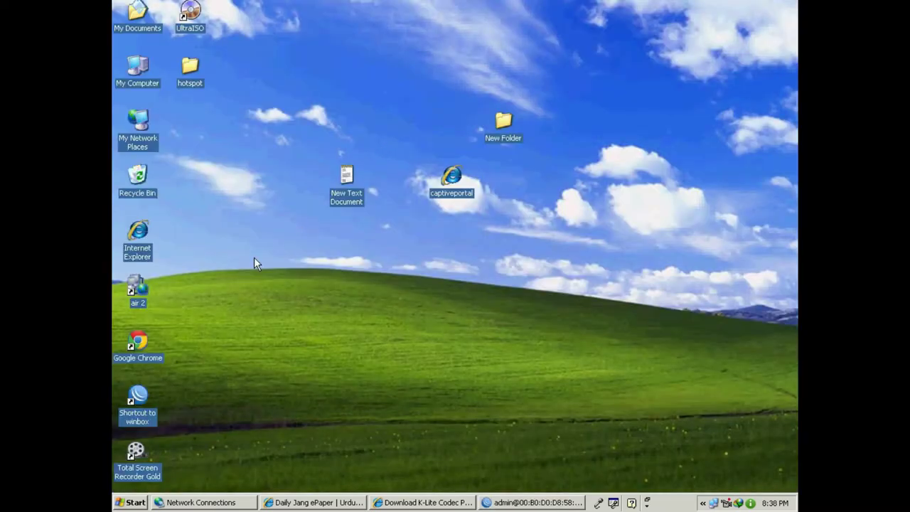
{"action": "double_click", "coordinate": [139, 234]}
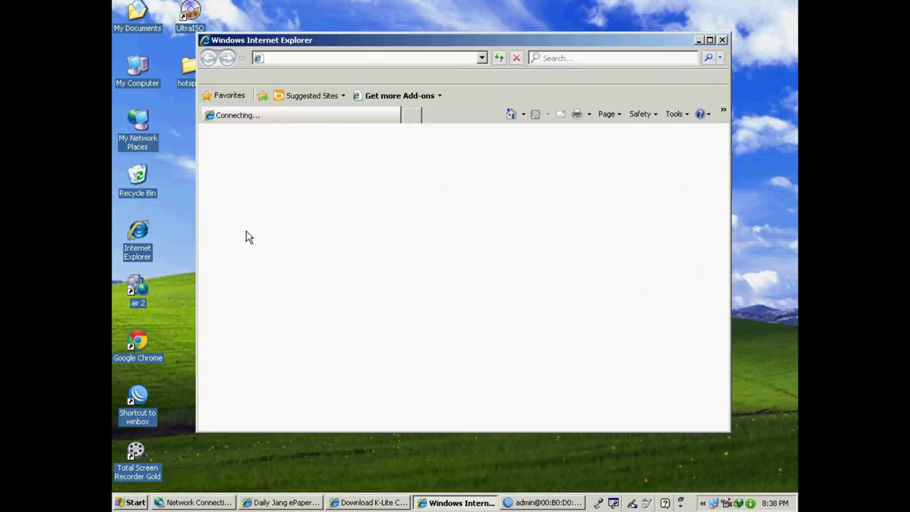
{"action": "left_click", "coordinate": [368, 59]}
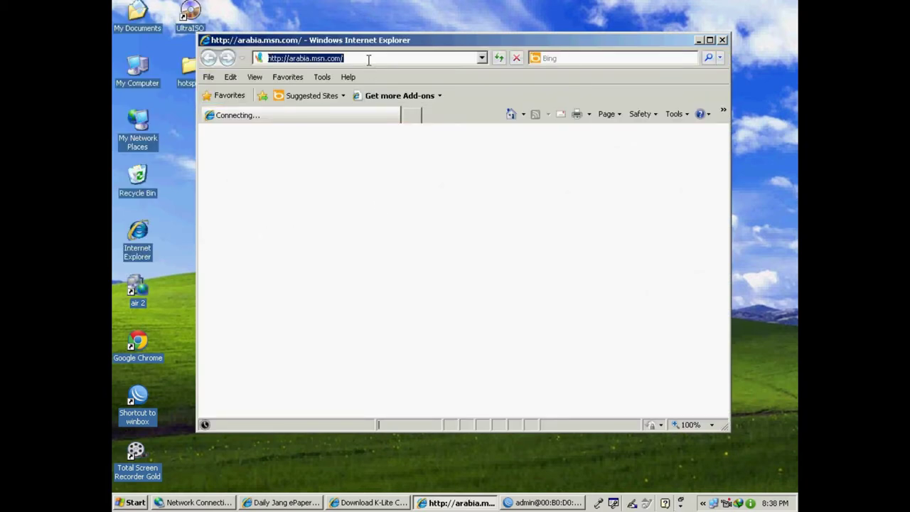
{"action": "type", "text": "www."}
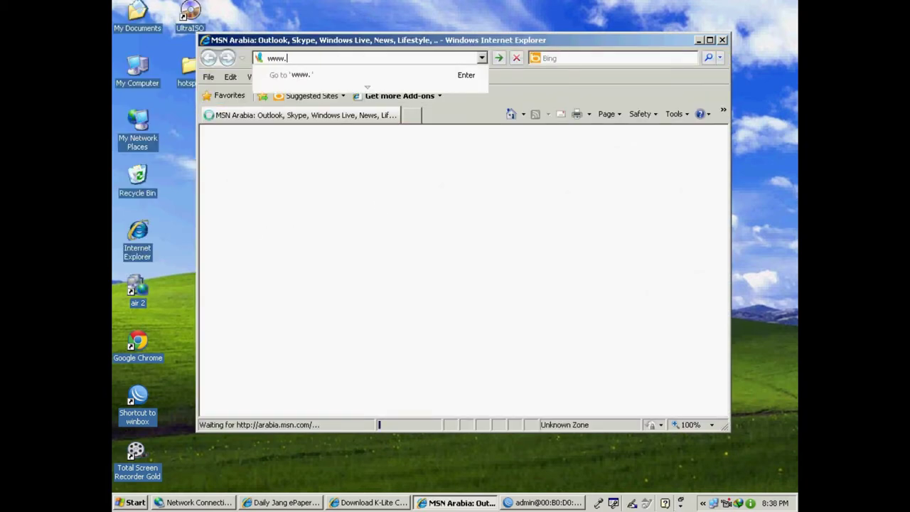
{"action": "type", "text": "yahoo.com"}
{"action": "key", "text": "Return"}
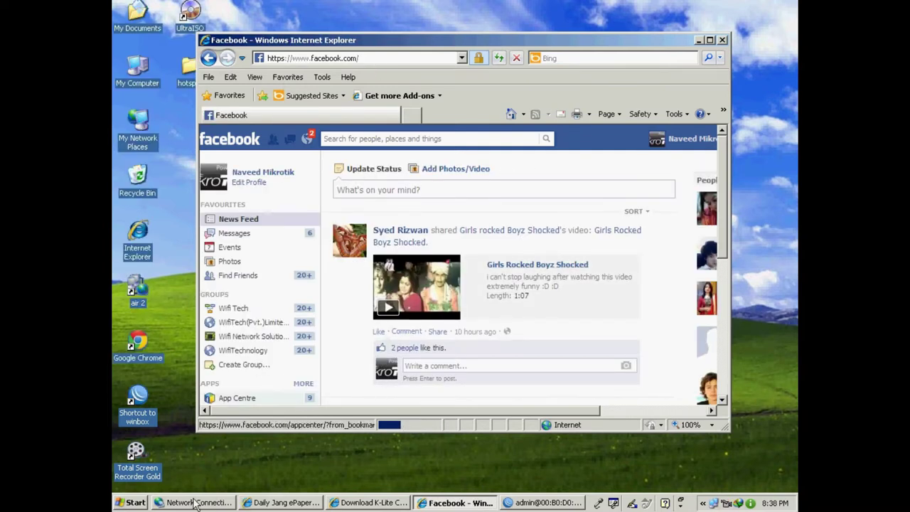
Switch back to WinBox and add a web proxy access rule with the destination host *urdu*.
{"action": "left_click", "coordinate": [569, 506]}
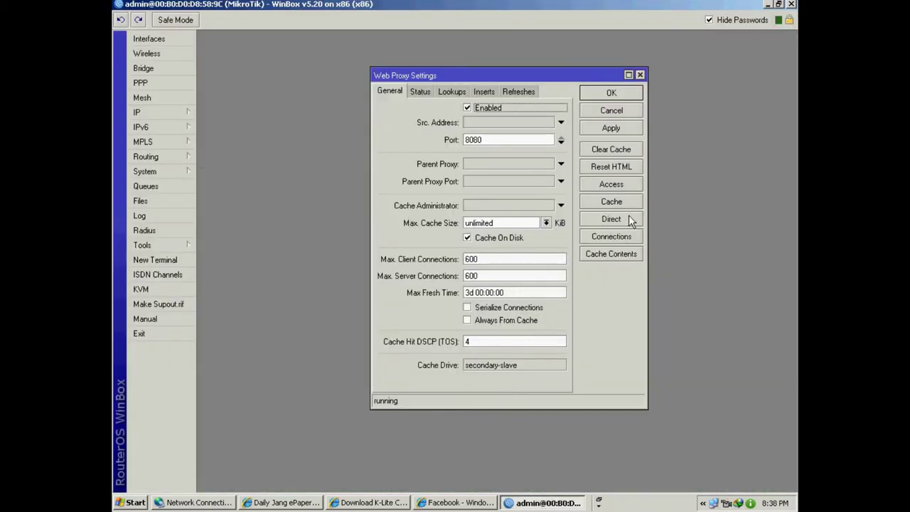
{"action": "left_click", "coordinate": [610, 183]}
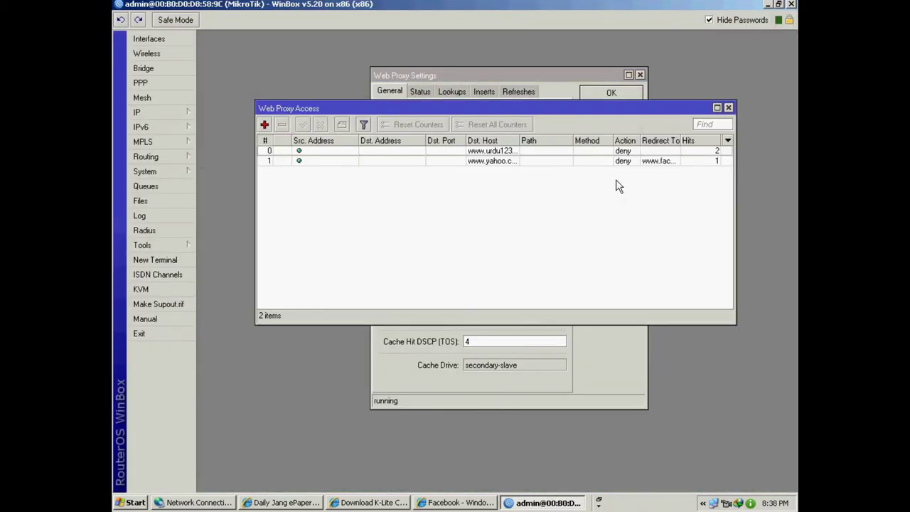
{"action": "left_click", "coordinate": [308, 152]}
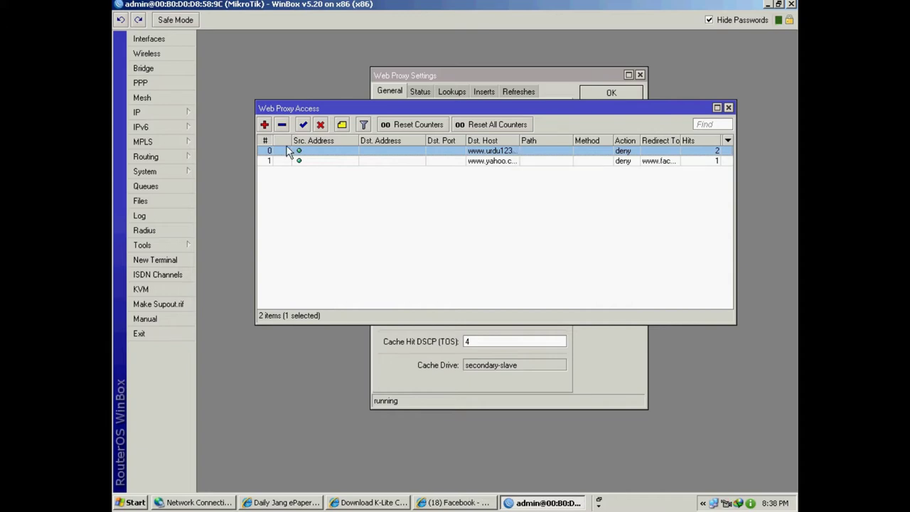
{"action": "left_click", "coordinate": [265, 126]}
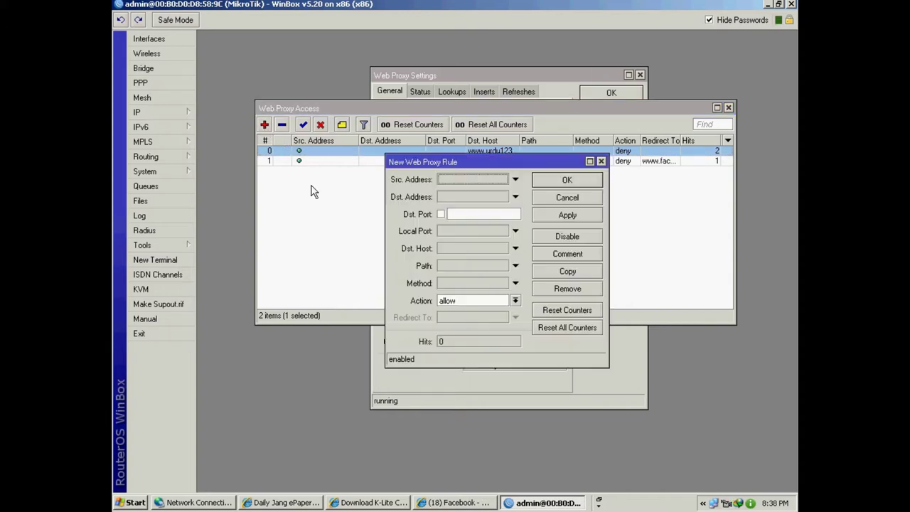
{"action": "left_click", "coordinate": [445, 250]}
{"action": "type", "text": "*"}
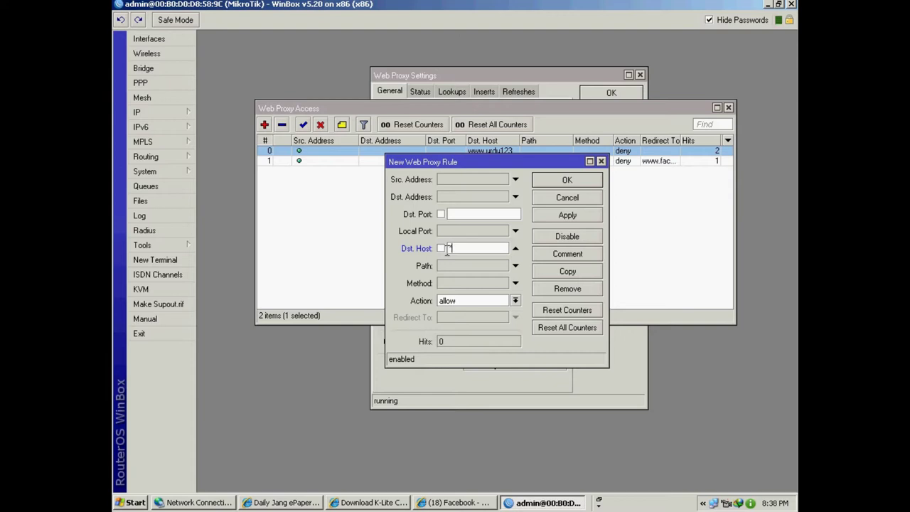
{"action": "type", "text": "urdu*"}
Set the *urdu* rule's action to deny, save it, and close the access list and web proxy settings.
{"action": "left_click", "coordinate": [515, 300]}
{"action": "left_click", "coordinate": [477, 317]}
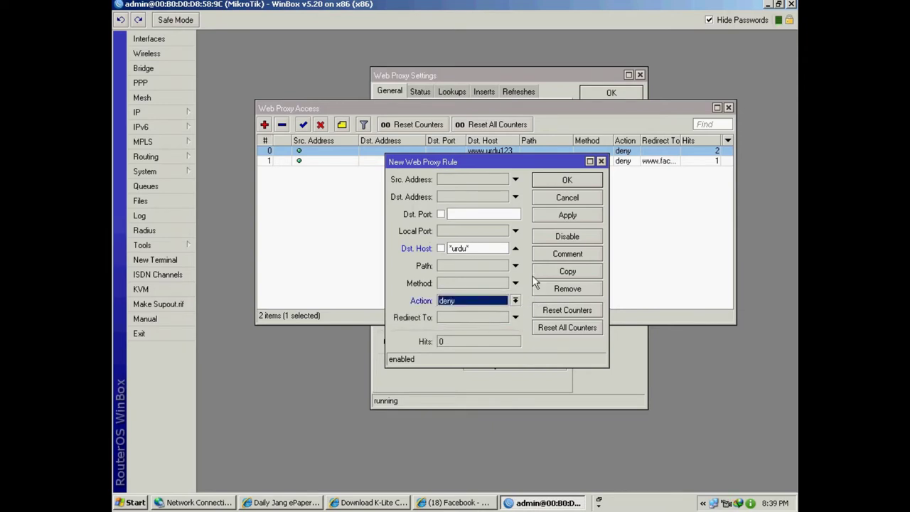
{"action": "left_click", "coordinate": [565, 219]}
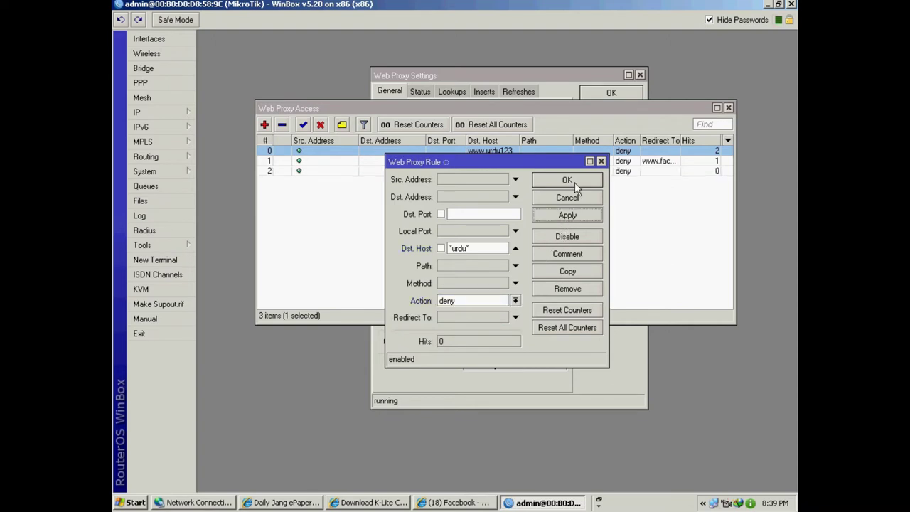
{"action": "left_click", "coordinate": [574, 182]}
{"action": "left_click", "coordinate": [727, 107]}
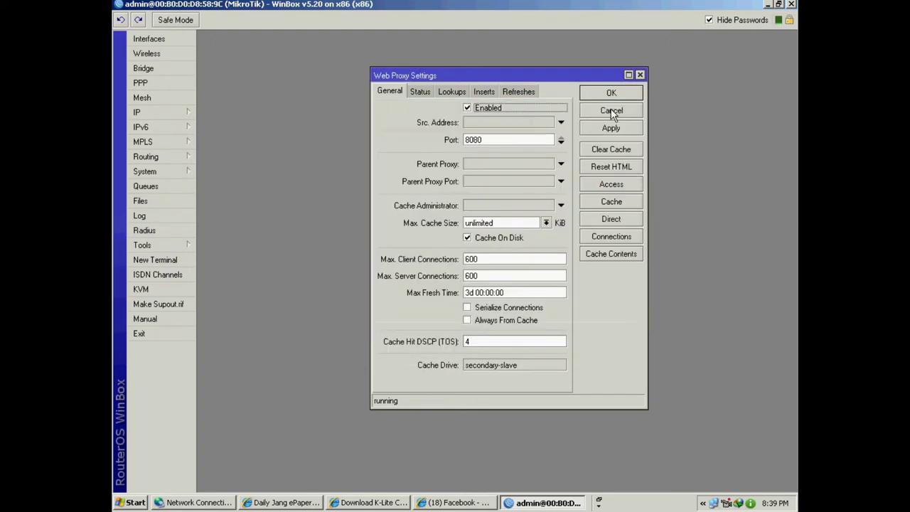
{"action": "left_click", "coordinate": [614, 110]}
Switch to the Internet Explorer window showing Facebook and load the Google homepage in it.
{"action": "left_click", "coordinate": [768, 5]}
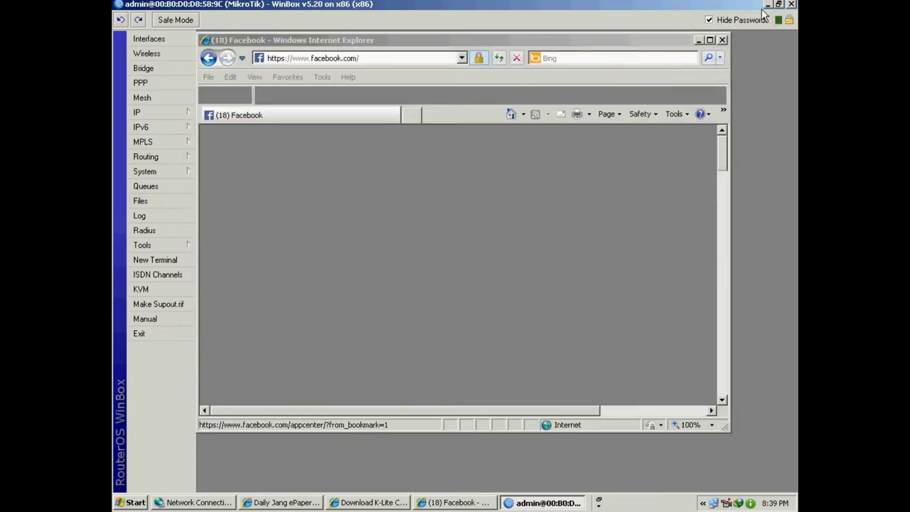
{"action": "left_click", "coordinate": [388, 58]}
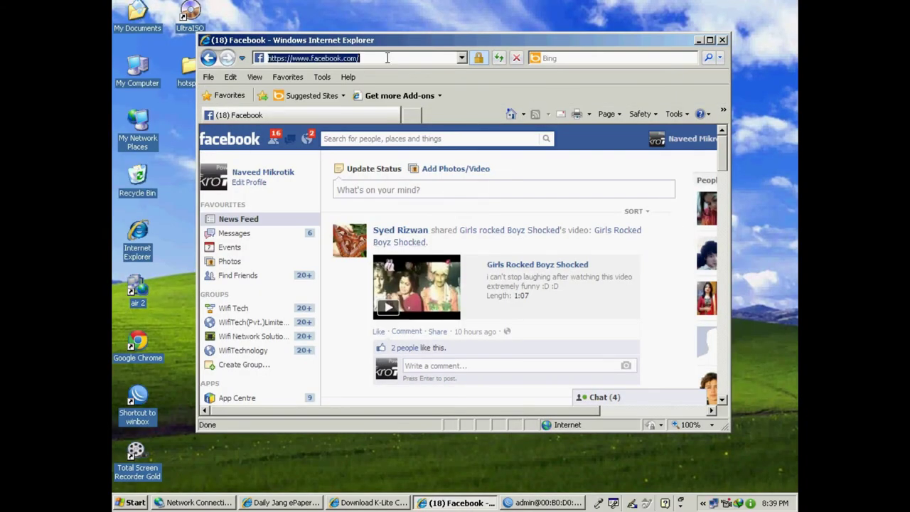
{"action": "type", "text": "www.g"}
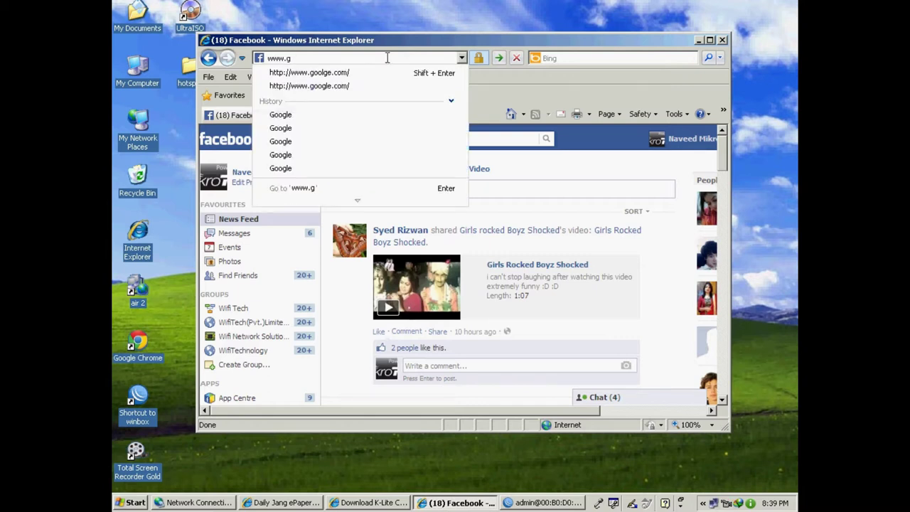
{"action": "key", "text": "Down"}
{"action": "key", "text": "Return"}
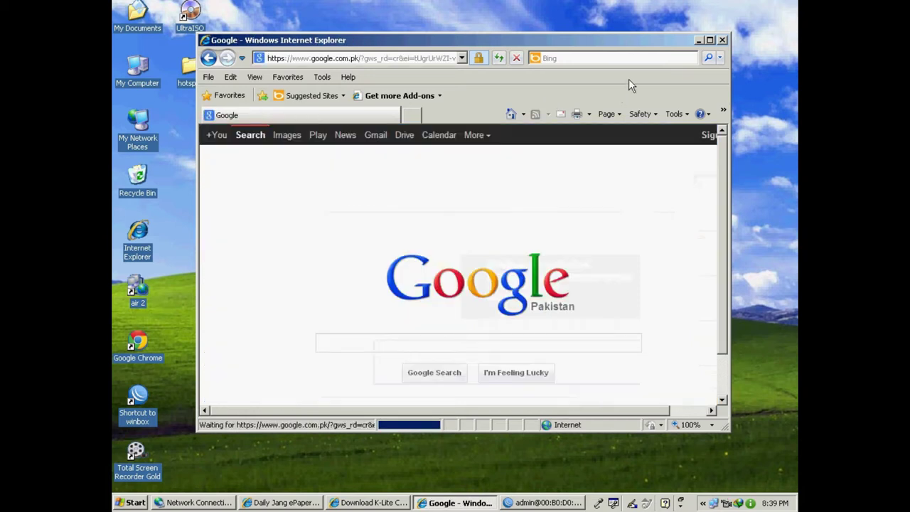
{"action": "left_click", "coordinate": [709, 40]}
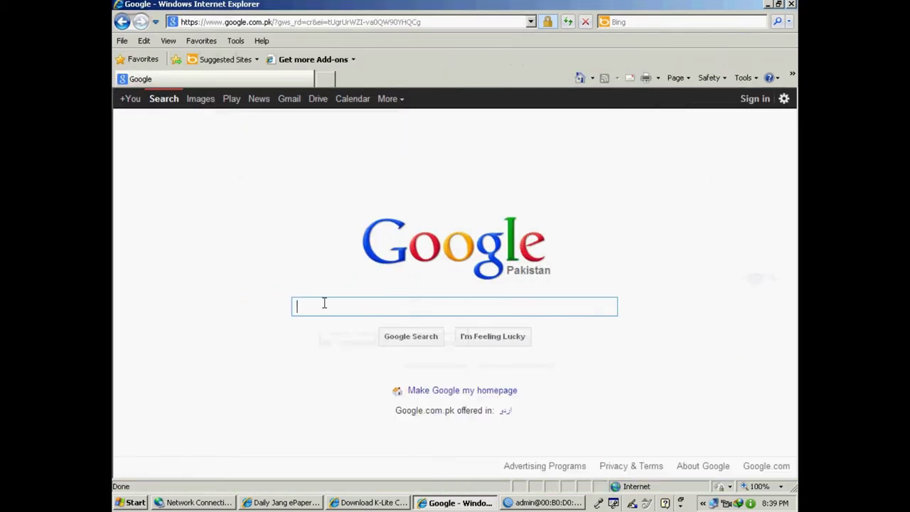
{"action": "type", "text": "urdu"}
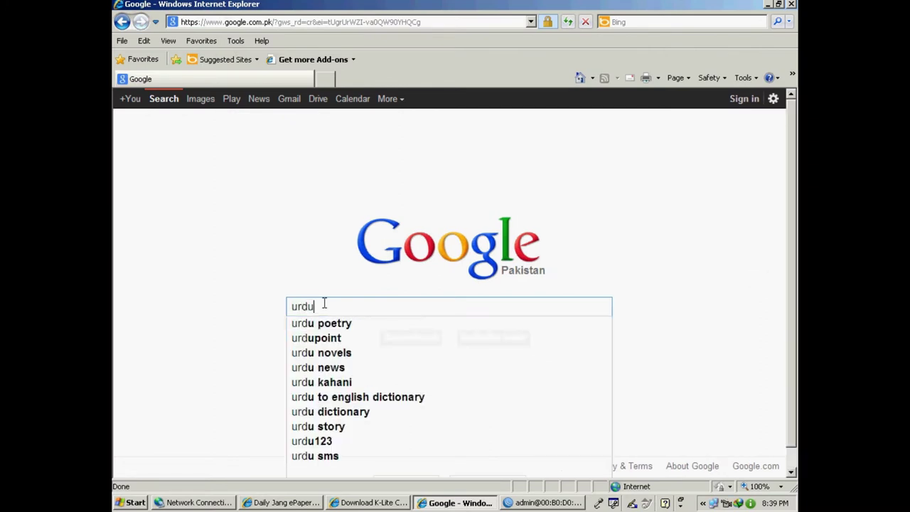
{"action": "key", "text": "Return"}
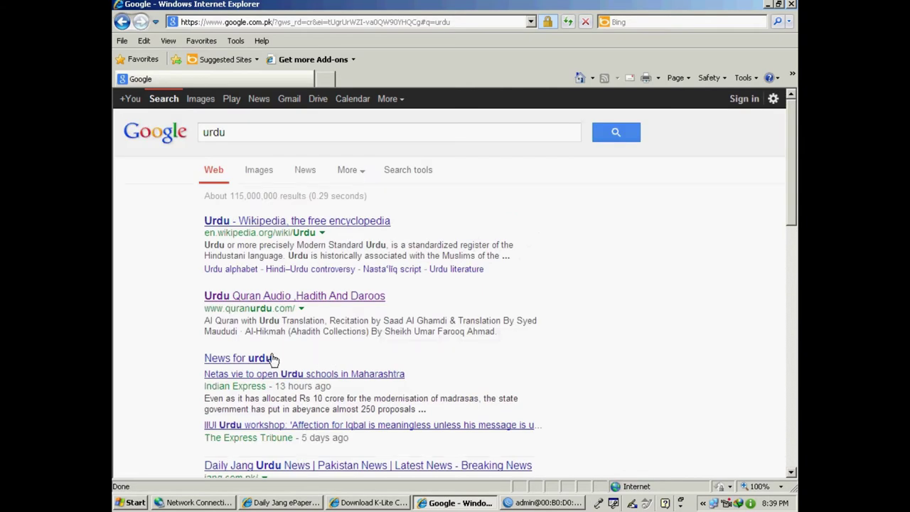
{"action": "left_click", "coordinate": [254, 297]}
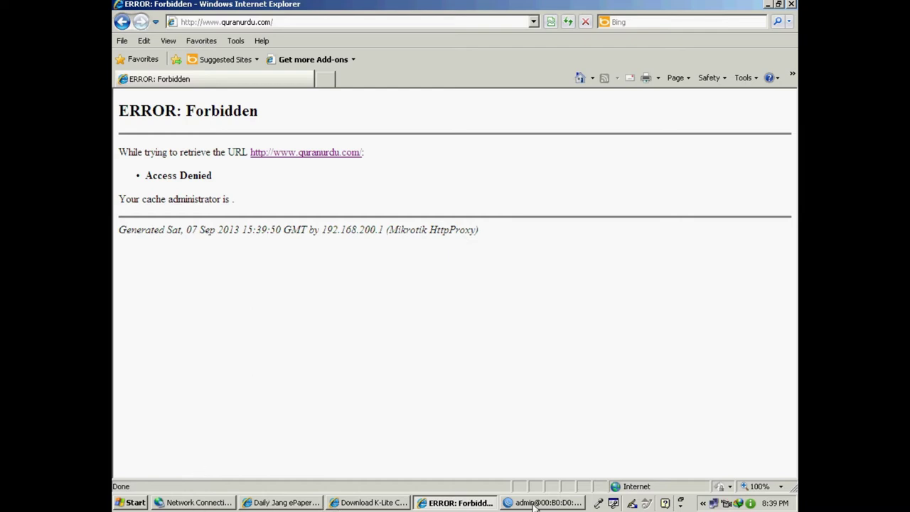
Switch to WinBox, reopen the web proxy access list, and go through the existing deny rules.
{"action": "left_click", "coordinate": [504, 504]}
{"action": "left_click", "coordinate": [145, 112]}
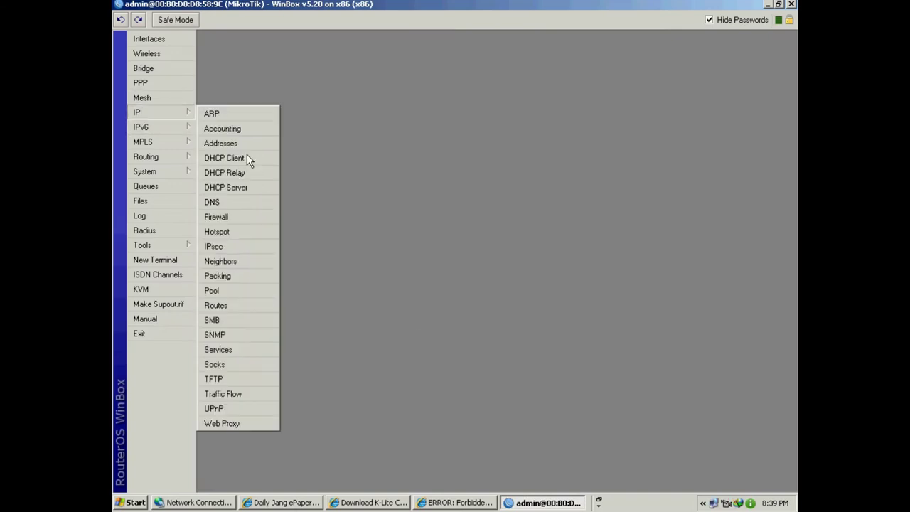
{"action": "left_click", "coordinate": [258, 422]}
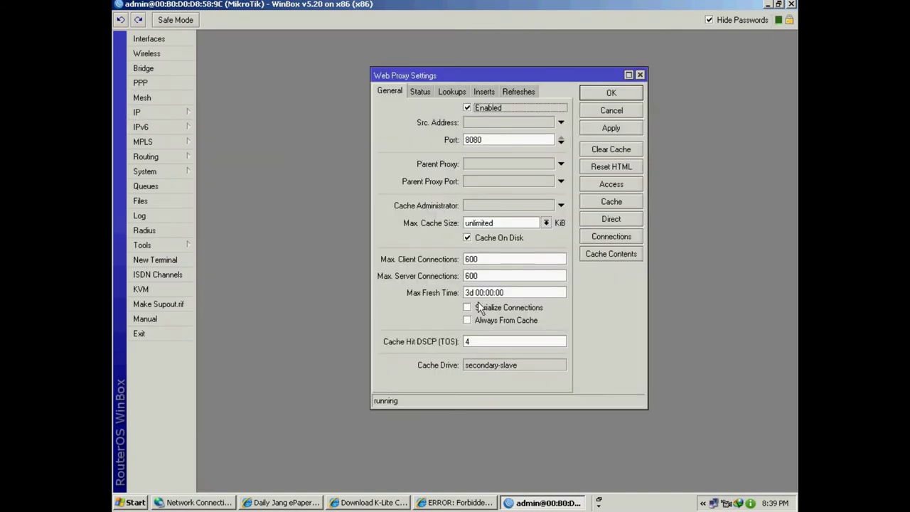
{"action": "left_click", "coordinate": [610, 185]}
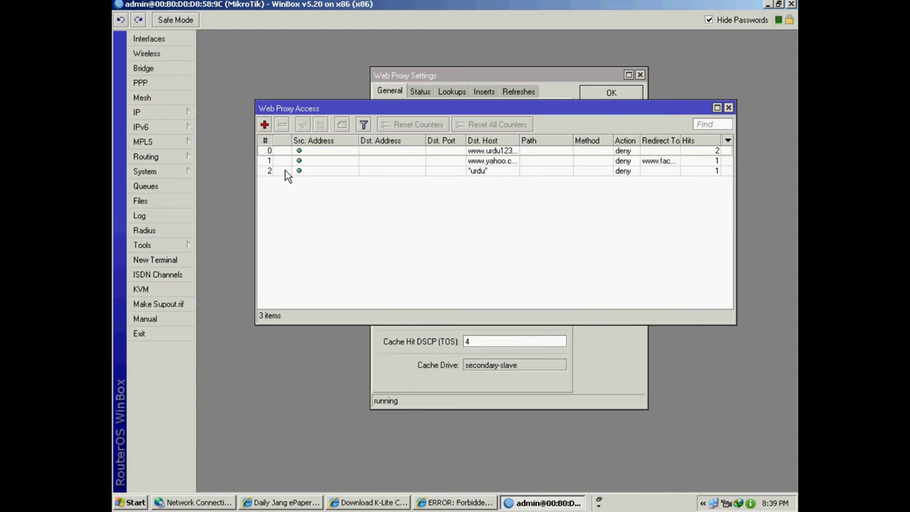
{"action": "left_click", "coordinate": [464, 173]}
{"action": "left_click", "coordinate": [433, 162]}
{"action": "left_click", "coordinate": [423, 151]}
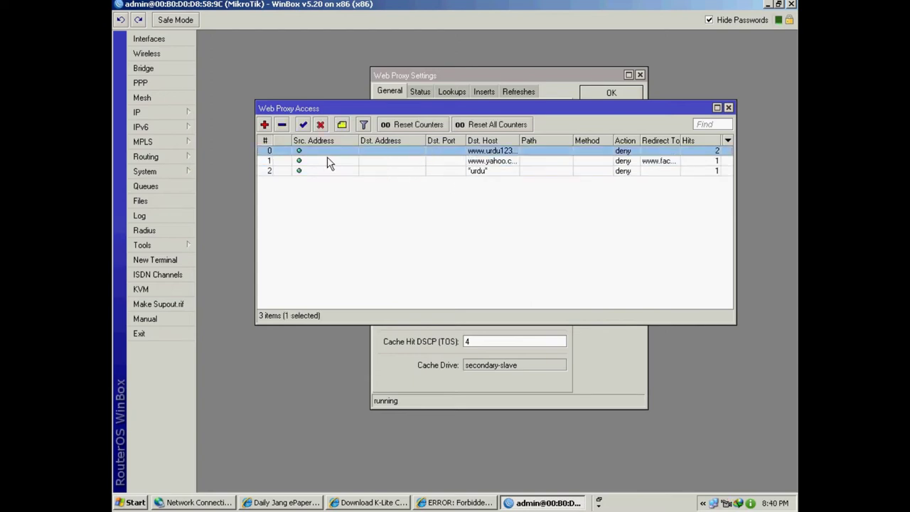
Start a new web proxy access rule with action deny and source address 192.168.200.254.
{"action": "left_click", "coordinate": [265, 124]}
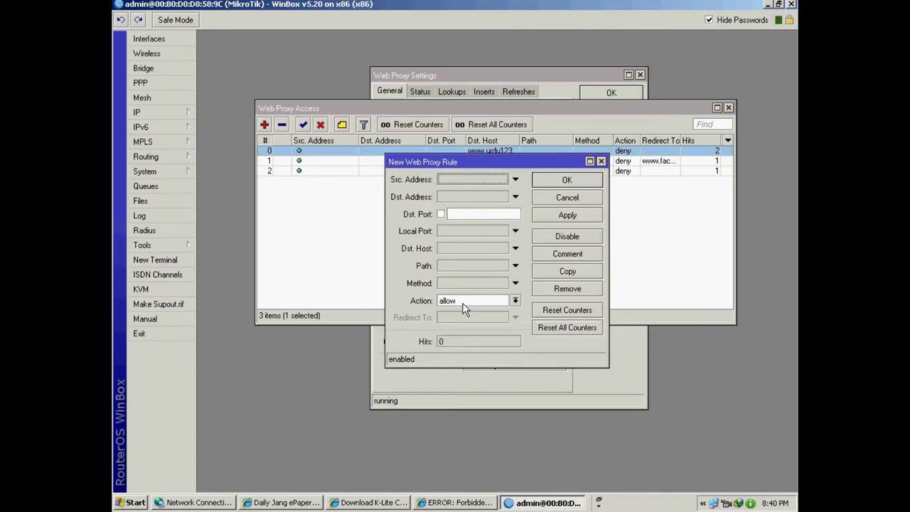
{"action": "left_click", "coordinate": [519, 301]}
{"action": "left_click", "coordinate": [478, 319]}
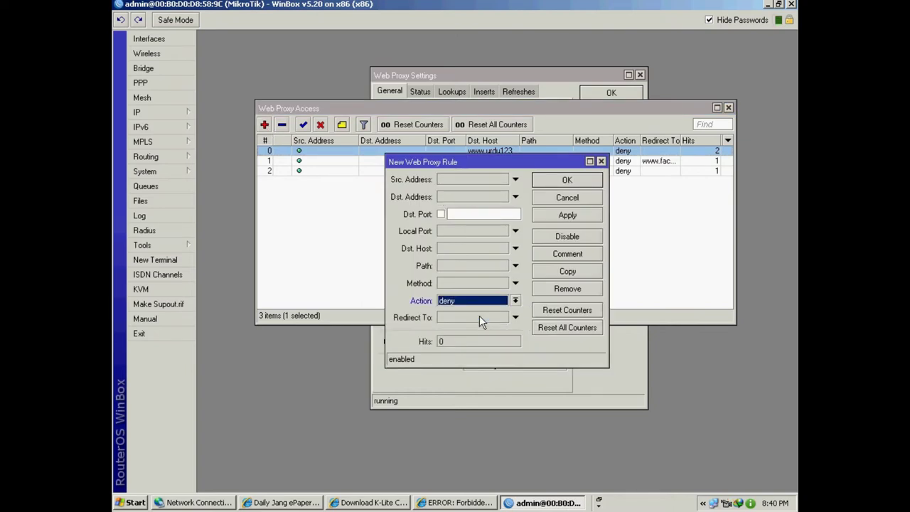
{"action": "left_click", "coordinate": [454, 179]}
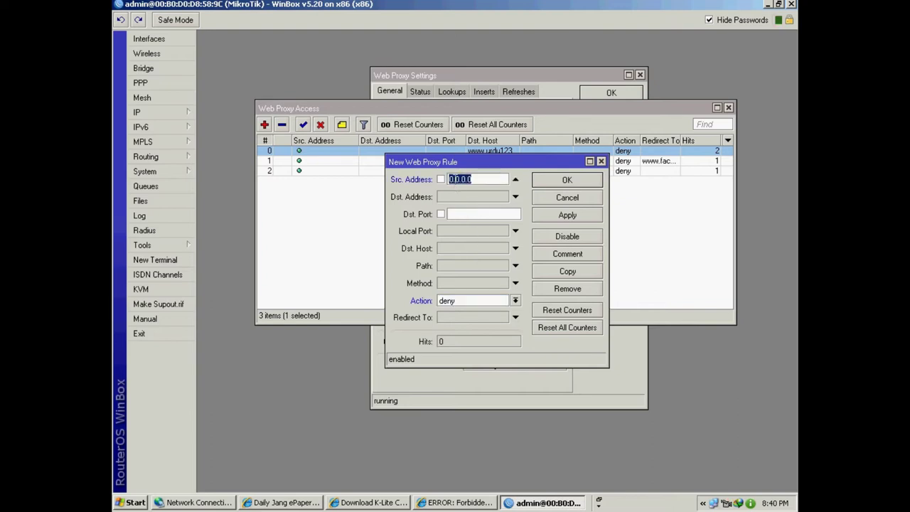
{"action": "type", "text": "192.168.200.254"}
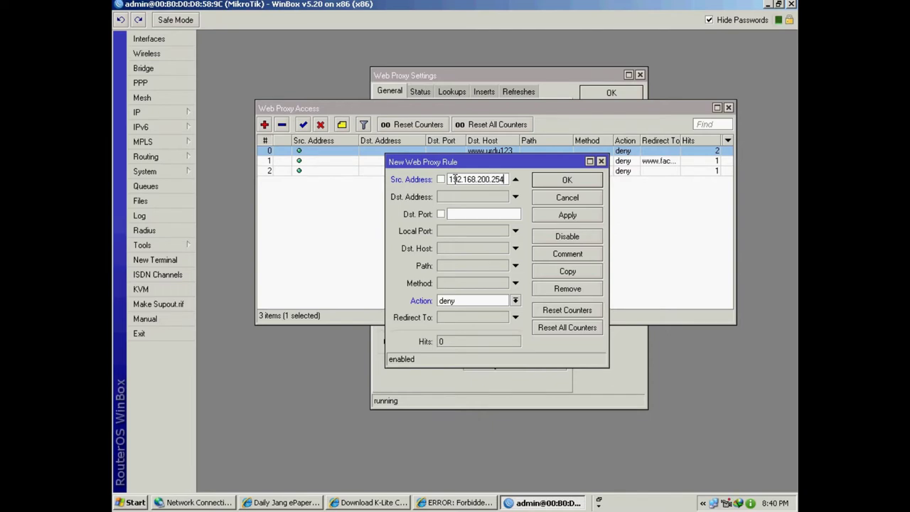
{"action": "left_click", "coordinate": [458, 250]}
{"action": "type", "text": "www"}
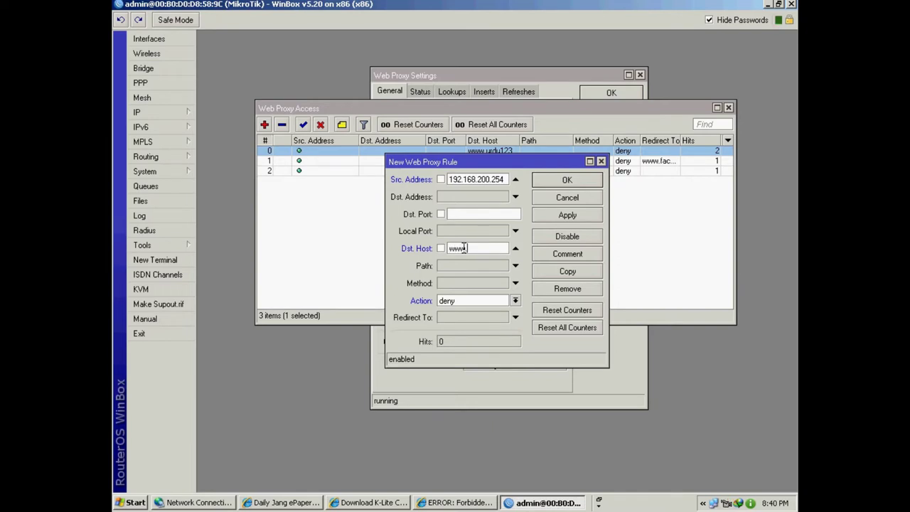
{"action": "type", "text": ".gmail.com"}
{"action": "left_click", "coordinate": [457, 318]}
{"action": "type", "text": "www.facebook.com"}
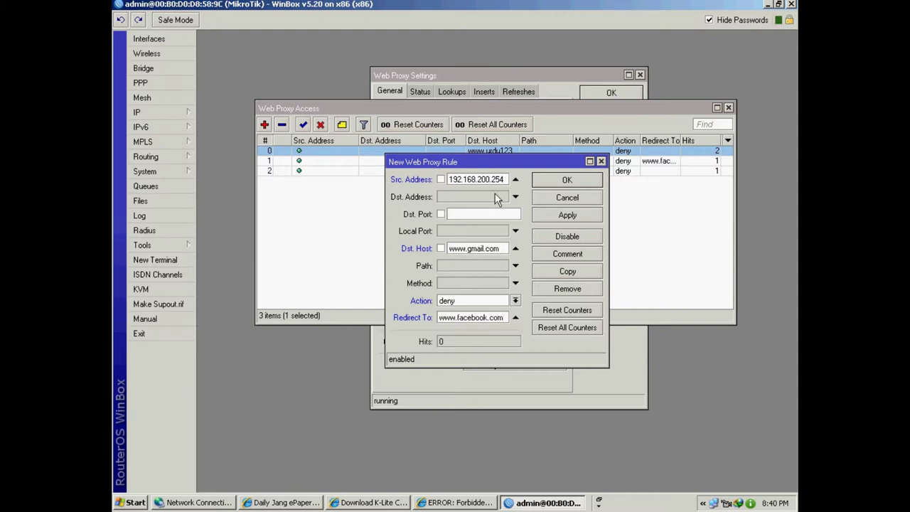
Clear the new rule's source address and remove its redirect target.
{"action": "left_click_drag", "start_coordinate": [503, 179], "coordinate": [446, 181]}
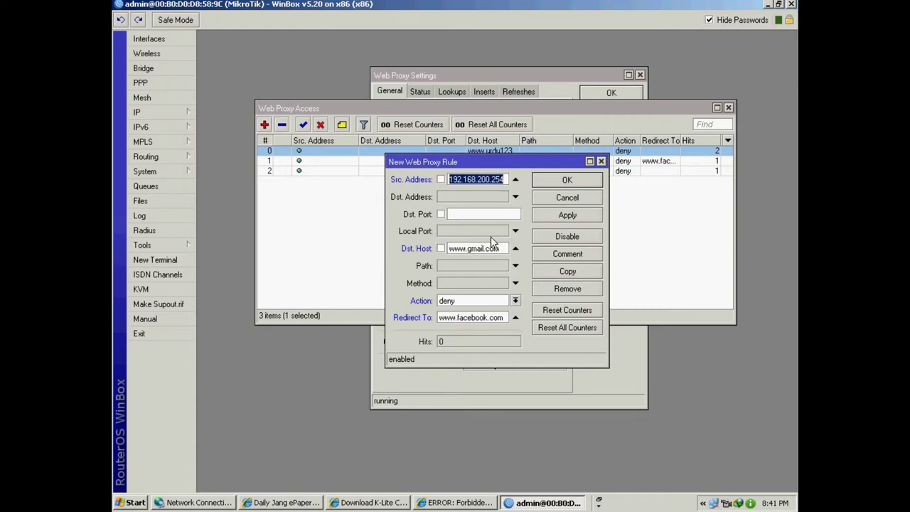
{"action": "key", "text": "BackSpace"}
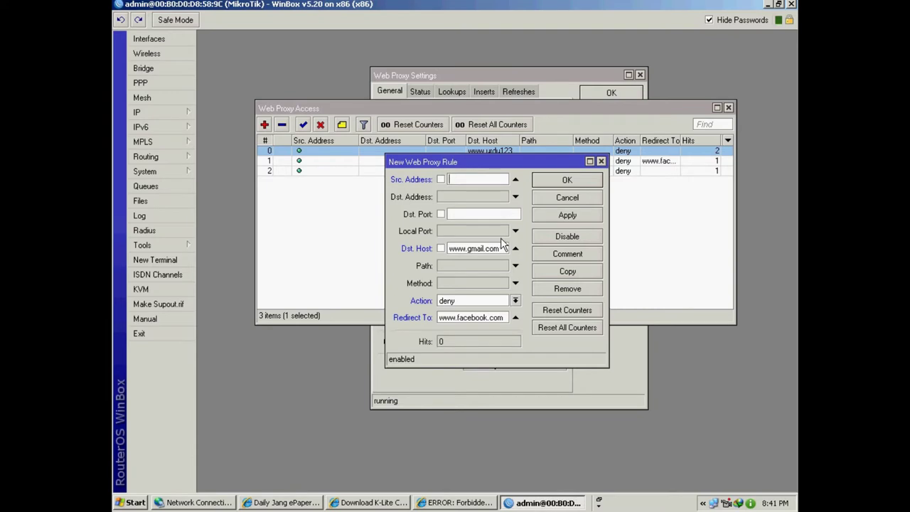
{"action": "left_click", "coordinate": [515, 179]}
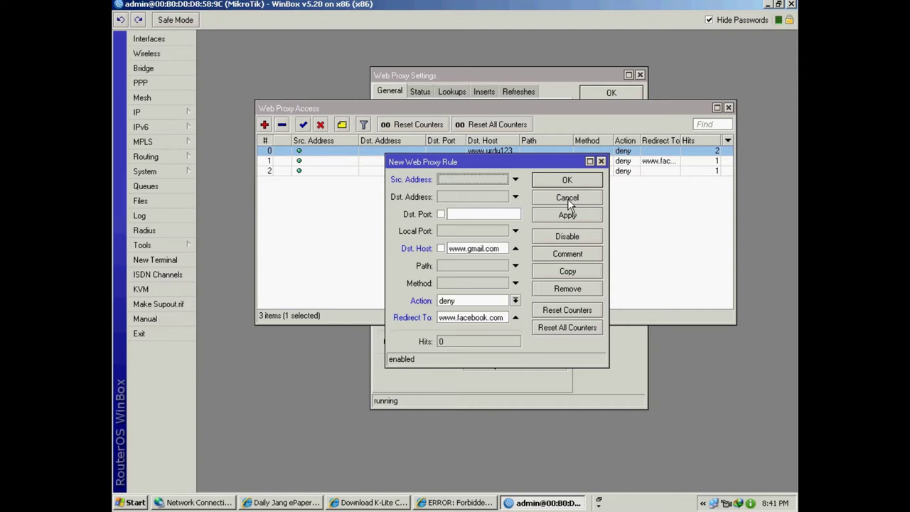
{"action": "left_click", "coordinate": [468, 182]}
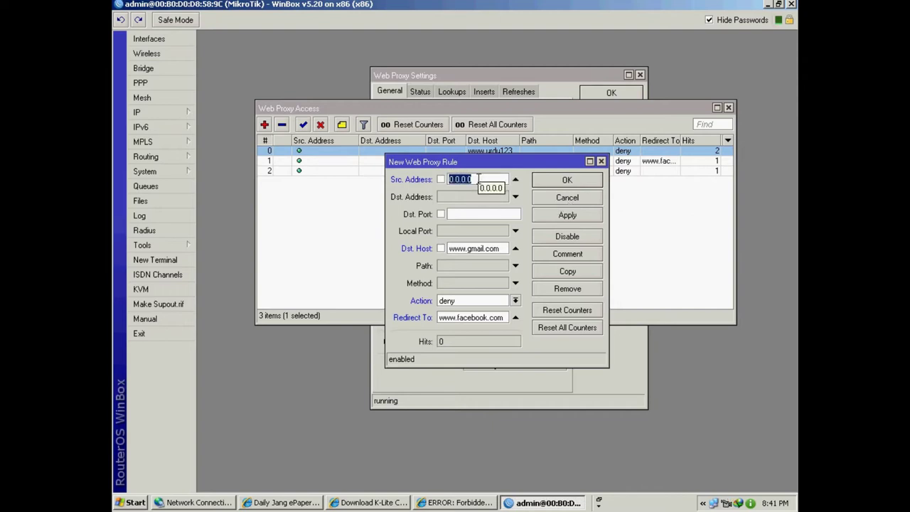
{"action": "left_click", "coordinate": [515, 318]}
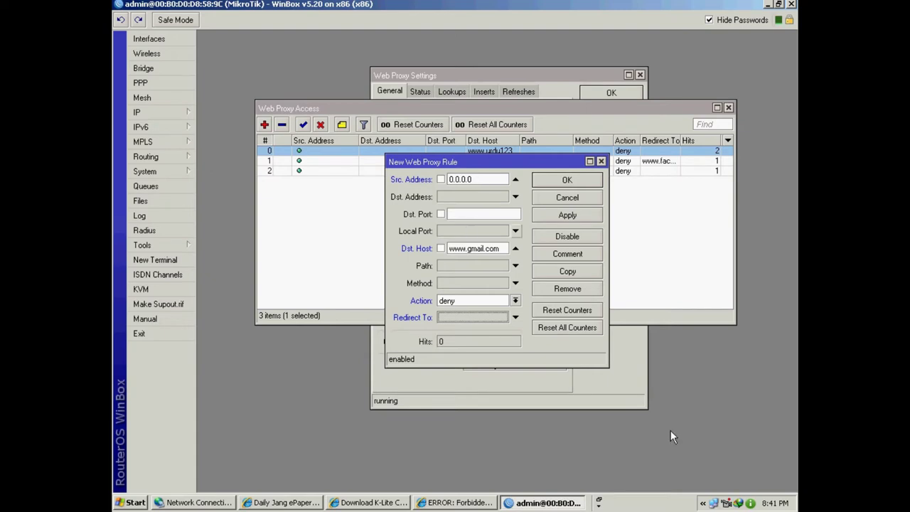
Check this computer's IP address in the Local Area Connection 2 status, then close the status window.
{"action": "double_click", "coordinate": [714, 503]}
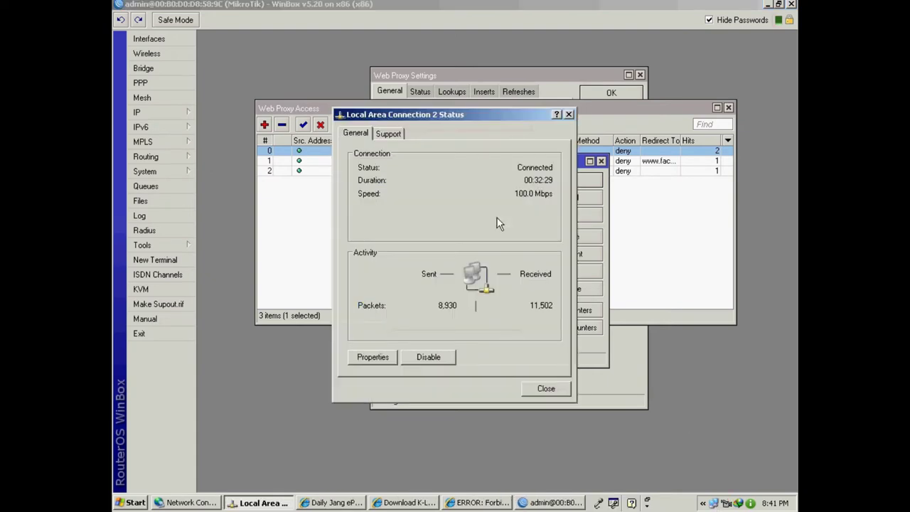
{"action": "left_click", "coordinate": [388, 134]}
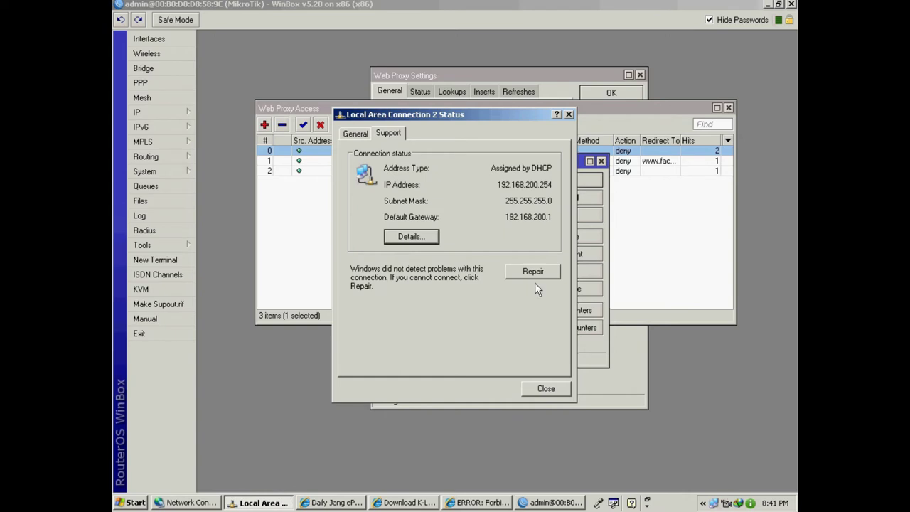
{"action": "left_click", "coordinate": [545, 388]}
Set the gmail rule's source address to 192.168.200.254, save the rule, and close the access list.
{"action": "left_click", "coordinate": [429, 175]}
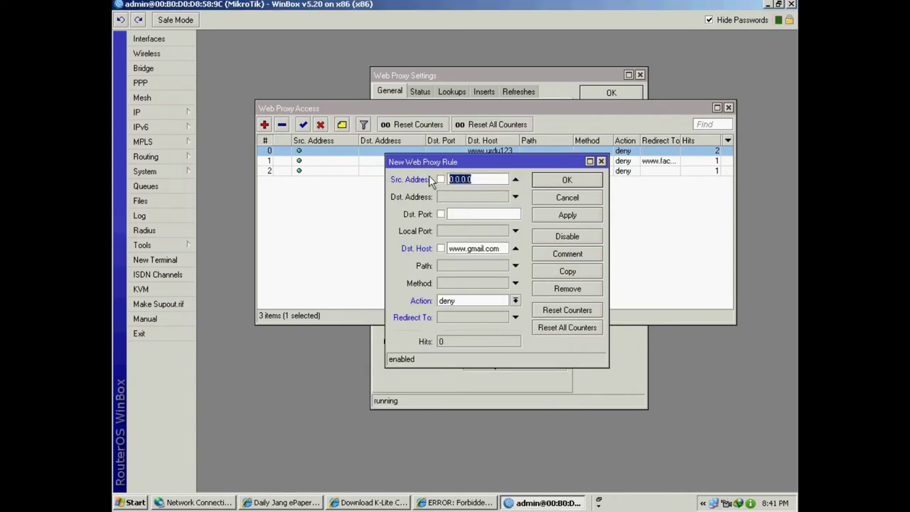
{"action": "type", "text": "192.168.200.254"}
{"action": "left_click", "coordinate": [567, 181]}
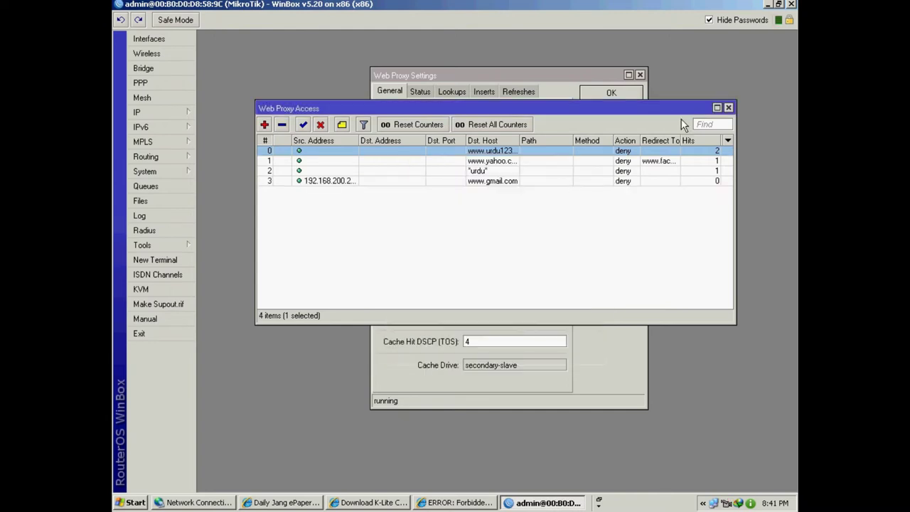
{"action": "left_click", "coordinate": [728, 107]}
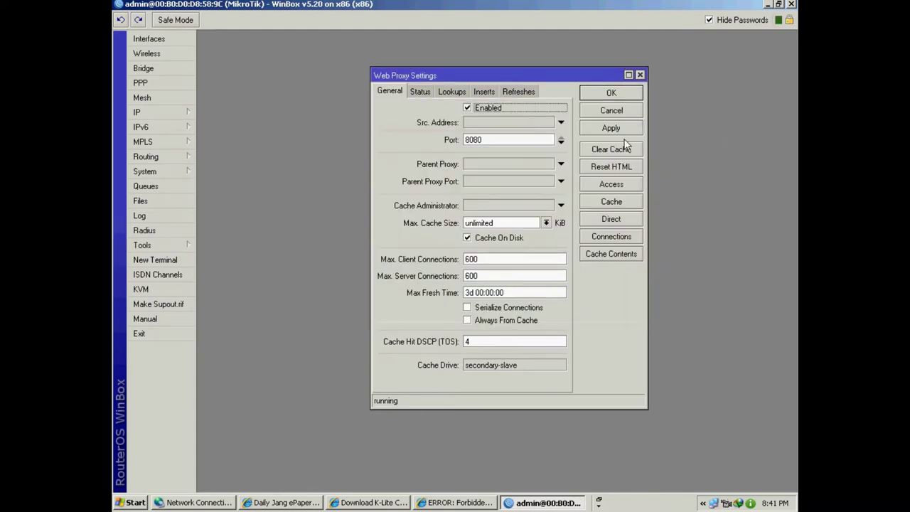
{"action": "left_click", "coordinate": [768, 4]}
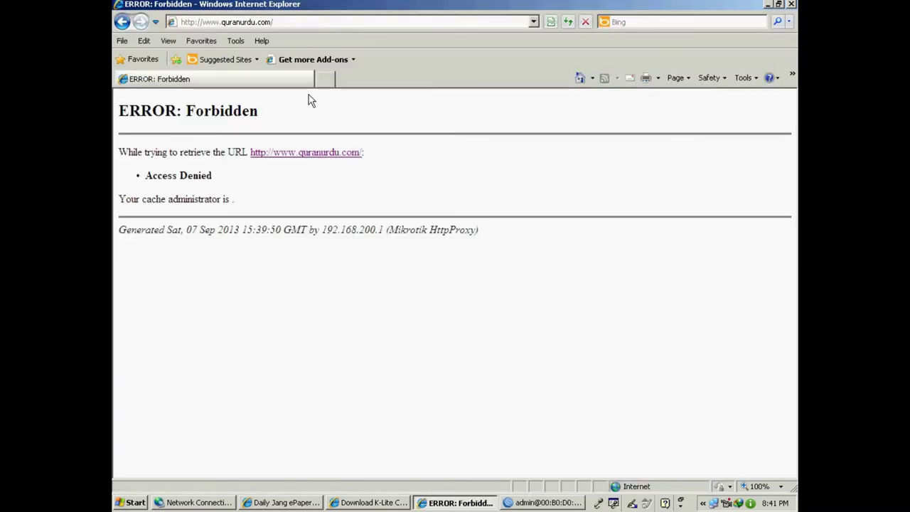
{"action": "left_click", "coordinate": [294, 21]}
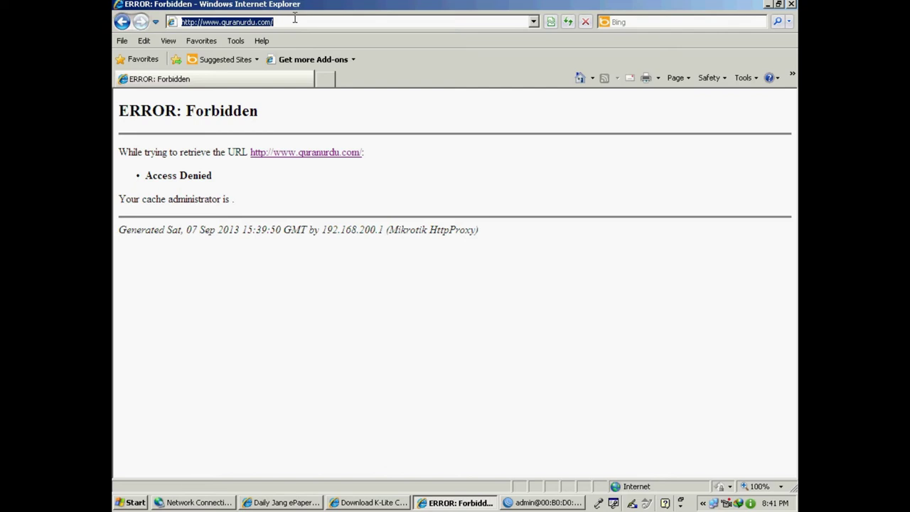
{"action": "type", "text": "www.gmail.com"}
{"action": "key", "text": "Return"}
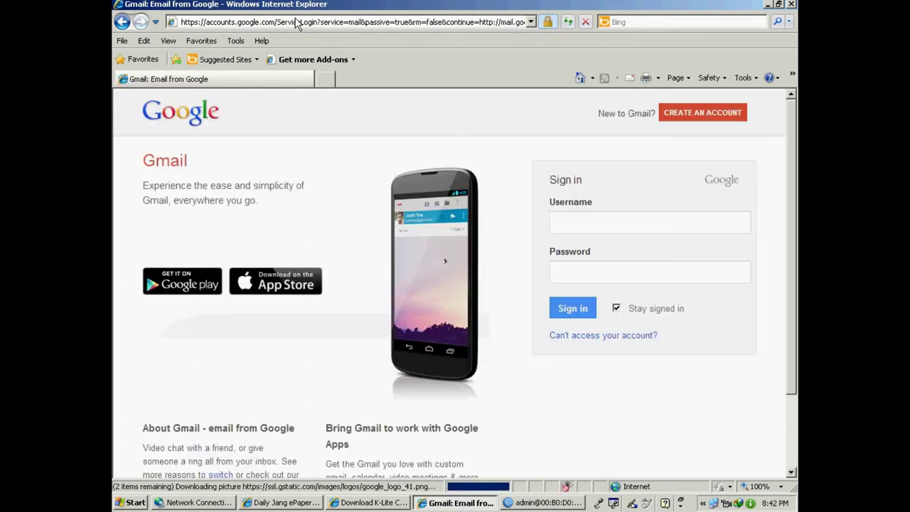
{"action": "left_click", "coordinate": [791, 4]}
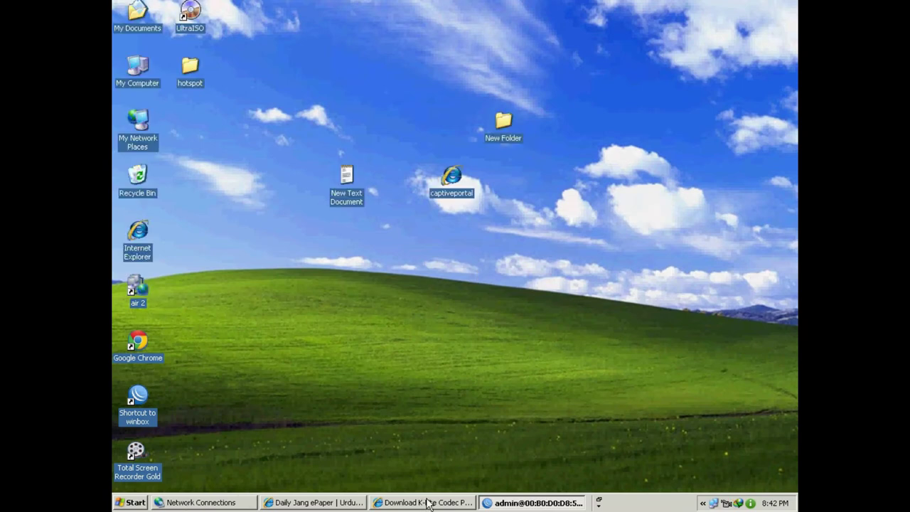
{"action": "left_click", "coordinate": [503, 504]}
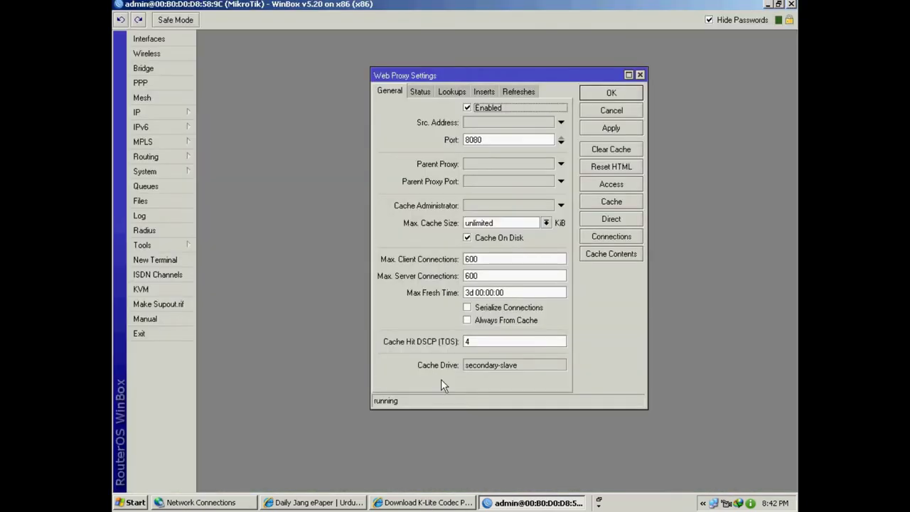
{"action": "left_click", "coordinate": [603, 185]}
{"action": "double_click", "coordinate": [320, 183]}
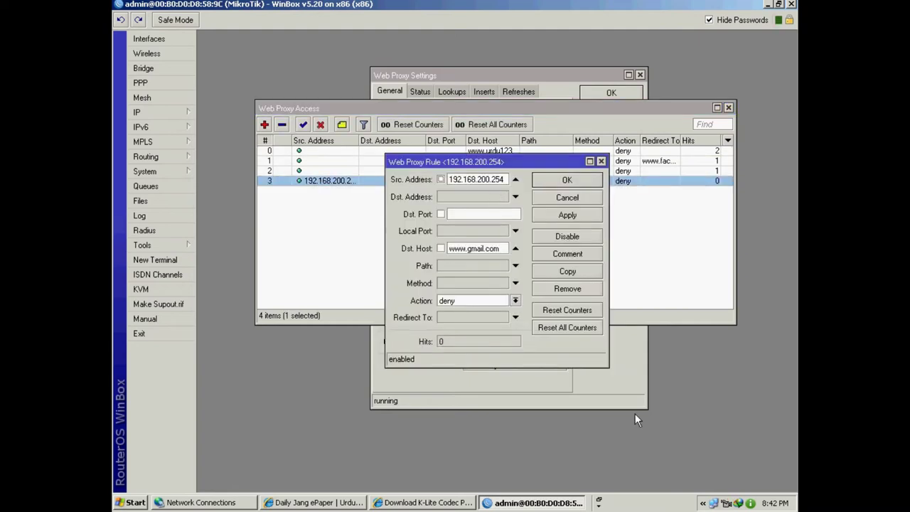
{"action": "double_click", "coordinate": [713, 502]}
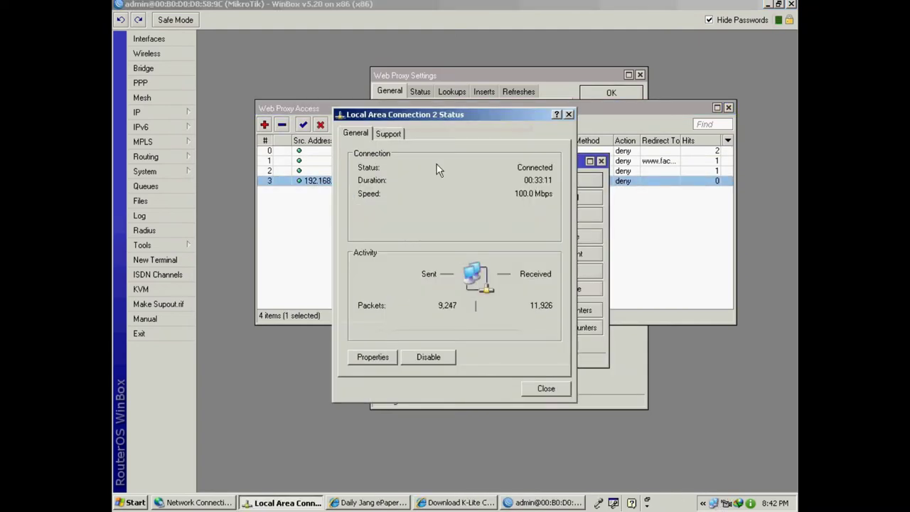
{"action": "left_click", "coordinate": [388, 133]}
{"action": "left_click", "coordinate": [554, 388]}
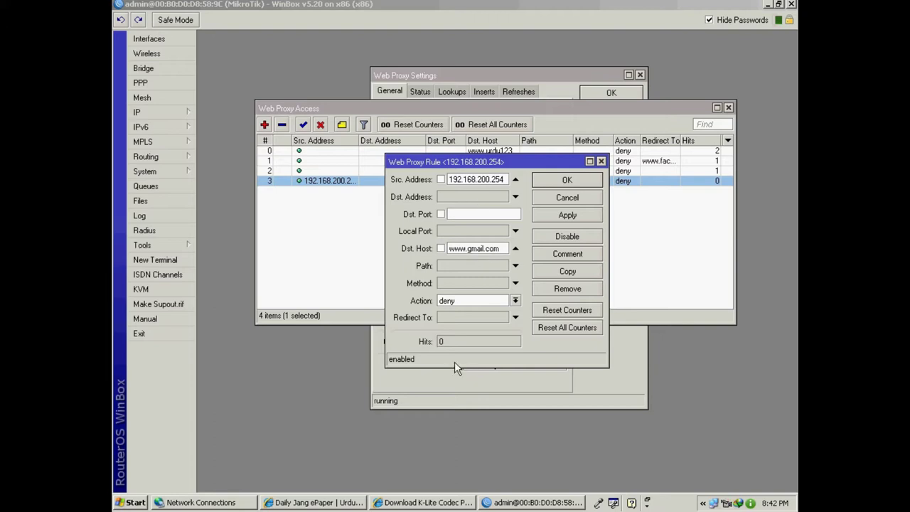
{"action": "left_click", "coordinate": [505, 180]}
{"action": "key", "text": "BackSpace"}
{"action": "type", "text": "3"}
{"action": "left_click", "coordinate": [545, 214]}
{"action": "left_click", "coordinate": [551, 182]}
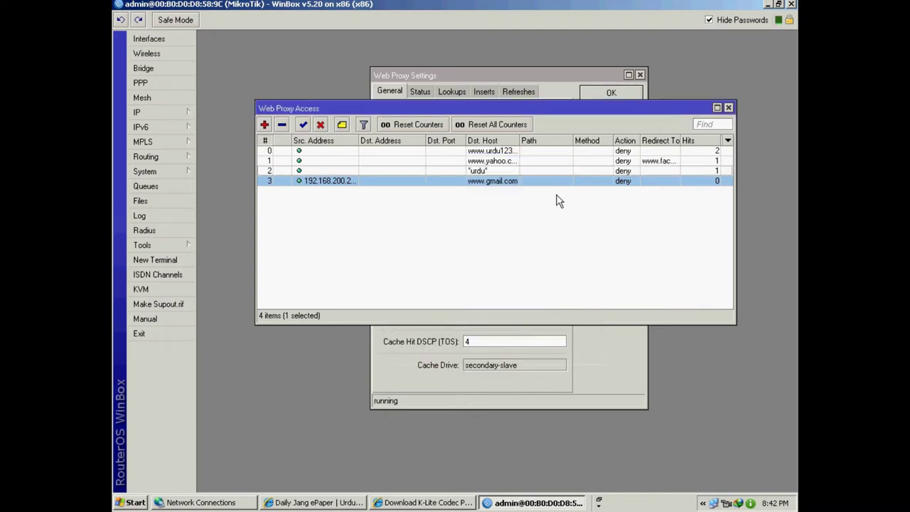
{"action": "left_click", "coordinate": [727, 108]}
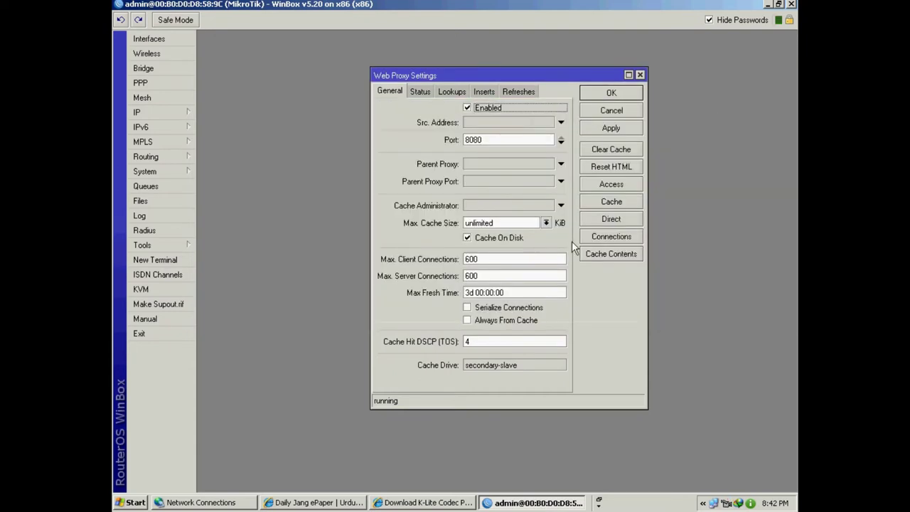
{"action": "left_click", "coordinate": [388, 506]}
{"action": "left_click", "coordinate": [305, 506]}
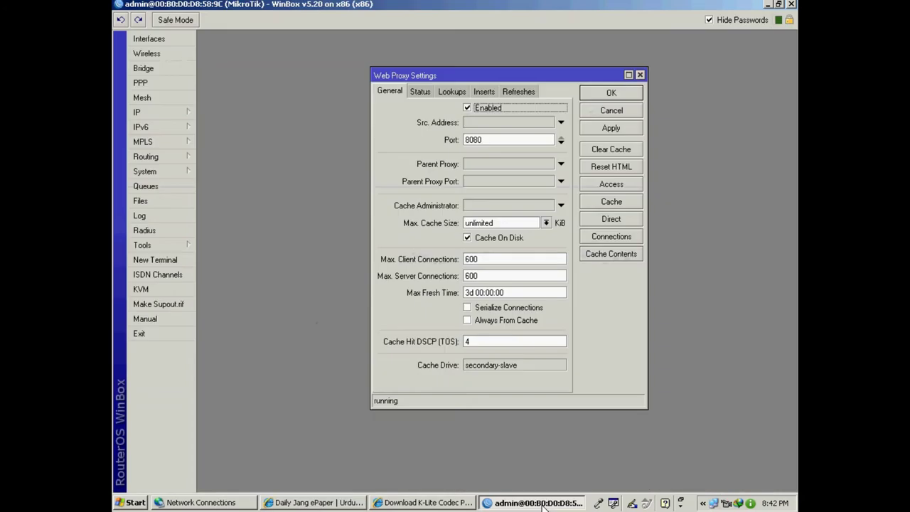
{"action": "left_click", "coordinate": [546, 503]}
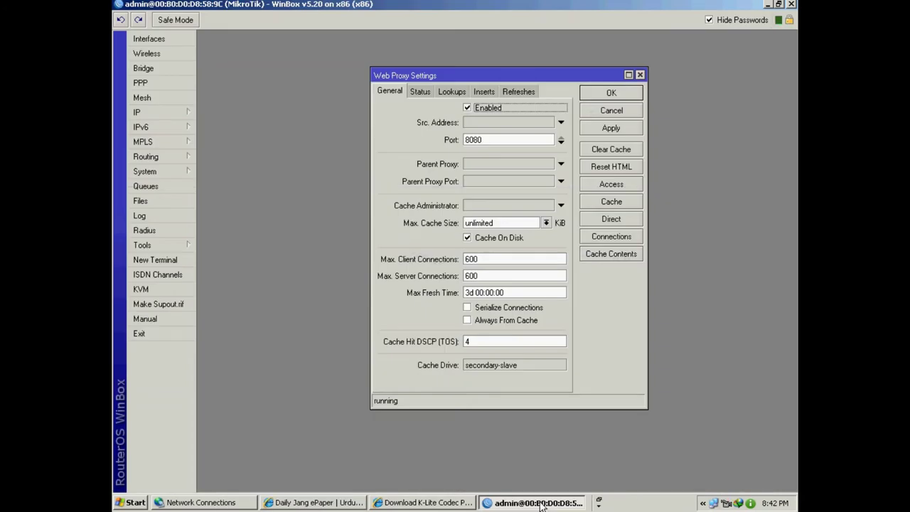
{"action": "left_click", "coordinate": [604, 186]}
{"action": "double_click", "coordinate": [354, 182]}
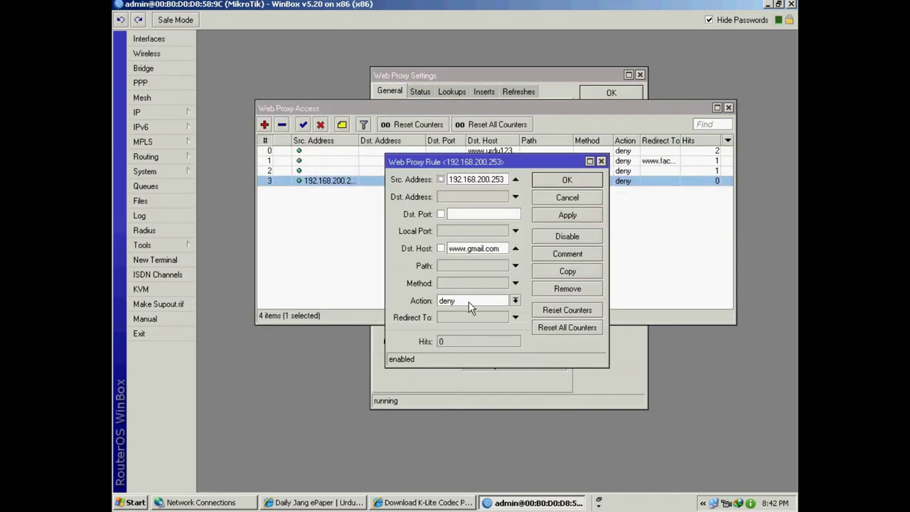
{"action": "left_click_drag", "start_coordinate": [501, 249], "coordinate": [415, 252]}
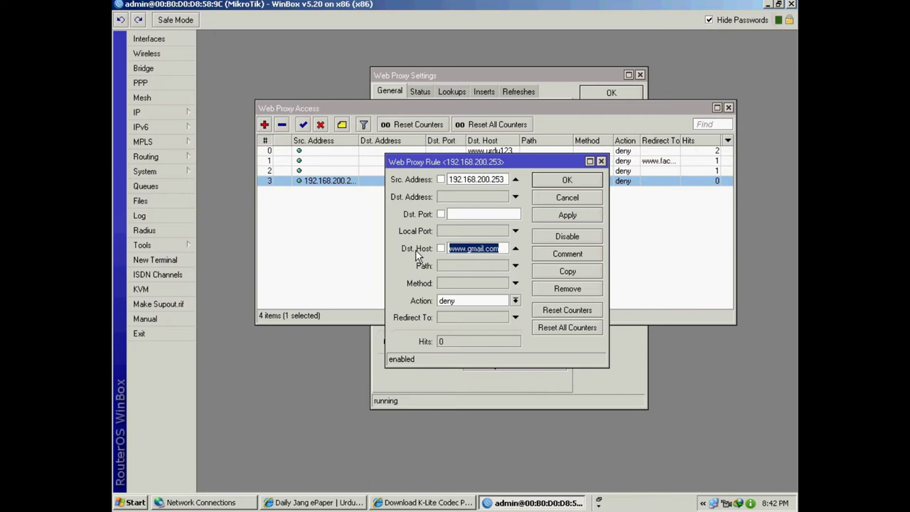
{"action": "type", "text": "g"}
{"action": "key", "text": "BackSpace"}
{"action": "type", "text": "www"}
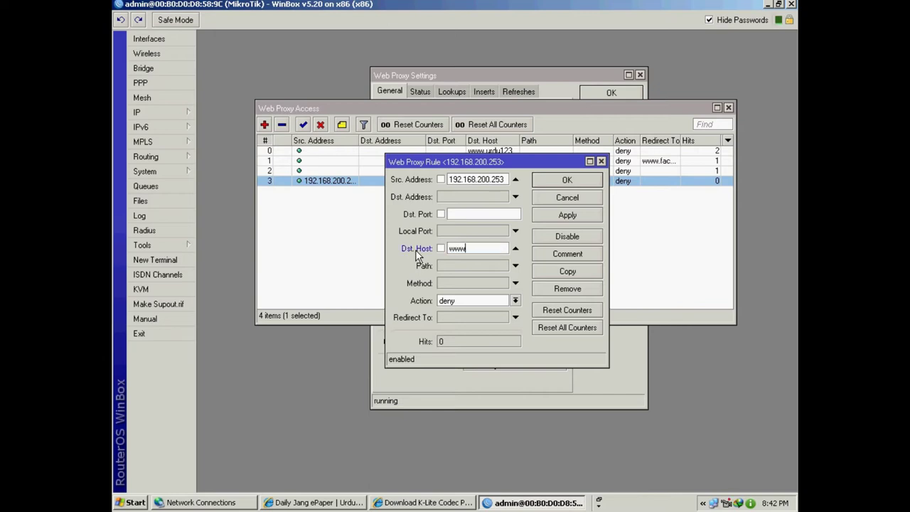
{"action": "type", "text": ".google.com"}
{"action": "left_click", "coordinate": [563, 181]}
{"action": "left_click", "coordinate": [728, 108]}
{"action": "left_click", "coordinate": [613, 106]}
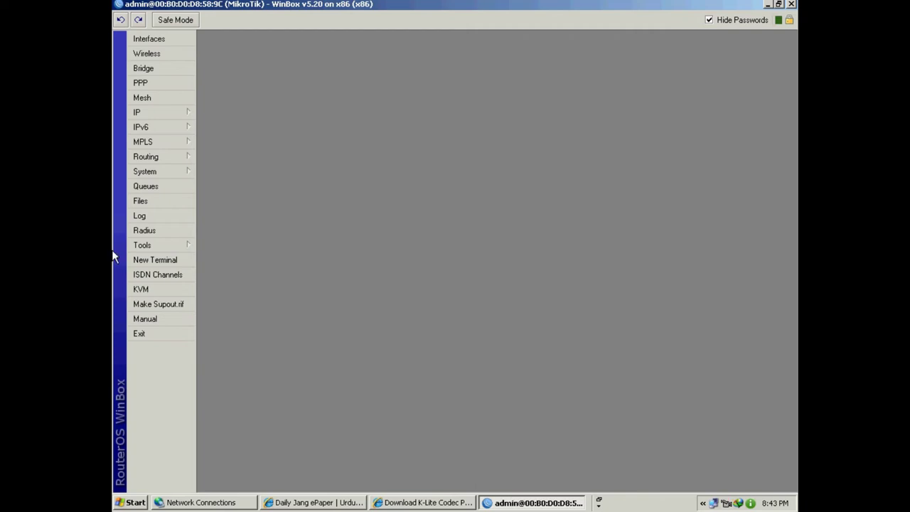
{"action": "left_click", "coordinate": [142, 112]}
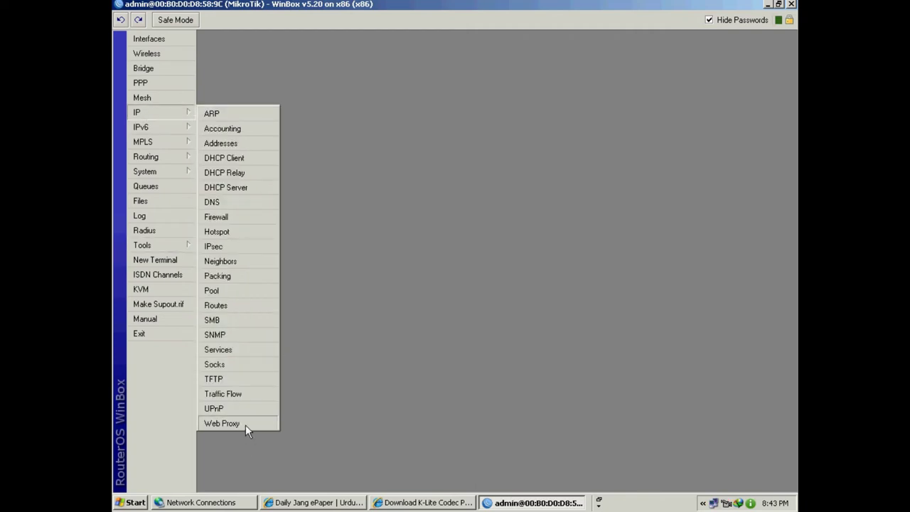
{"action": "left_click", "coordinate": [223, 423]}
{"action": "left_click", "coordinate": [631, 187]}
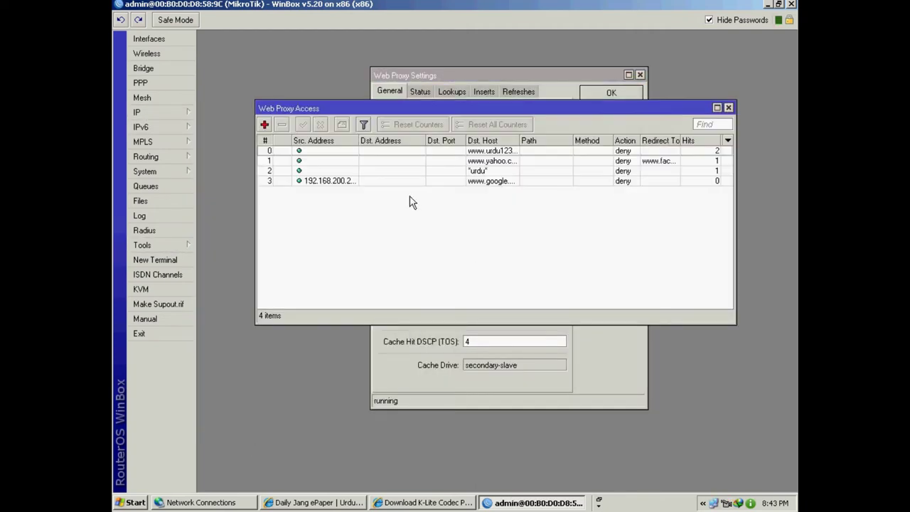
{"action": "left_click", "coordinate": [348, 183]}
{"action": "double_click", "coordinate": [348, 183]}
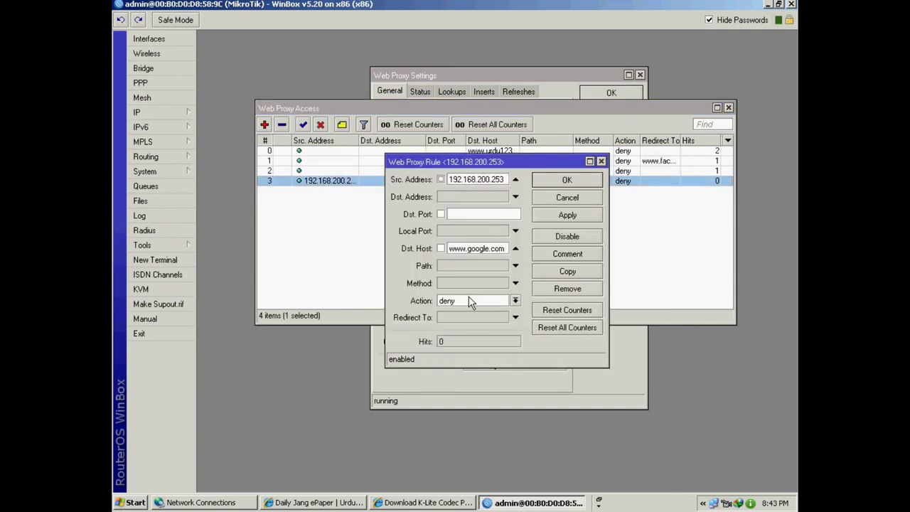
{"action": "left_click", "coordinate": [577, 183]}
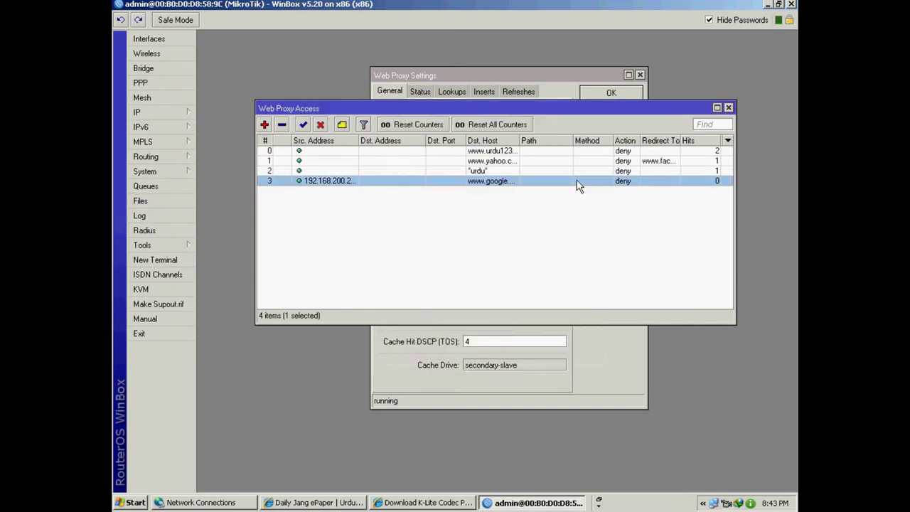
{"action": "left_click", "coordinate": [728, 107]}
{"action": "left_click", "coordinate": [611, 129]}
{"action": "left_click", "coordinate": [624, 94]}
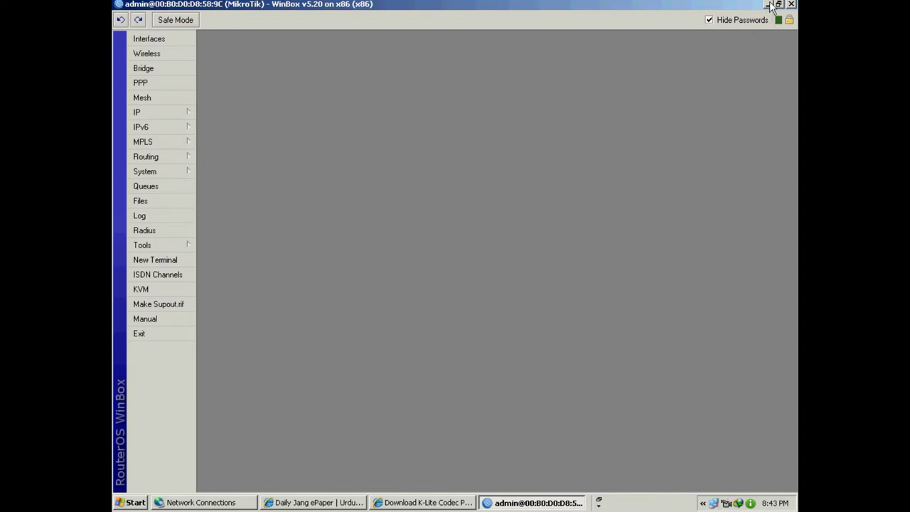
{"action": "left_click", "coordinate": [767, 5]}
{"action": "left_click", "coordinate": [791, 4]}
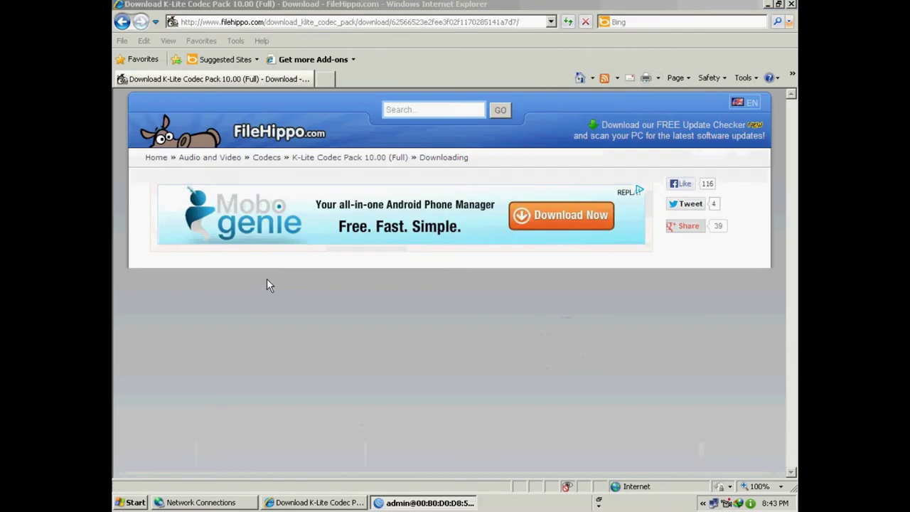
{"action": "left_click", "coordinate": [791, 4]}
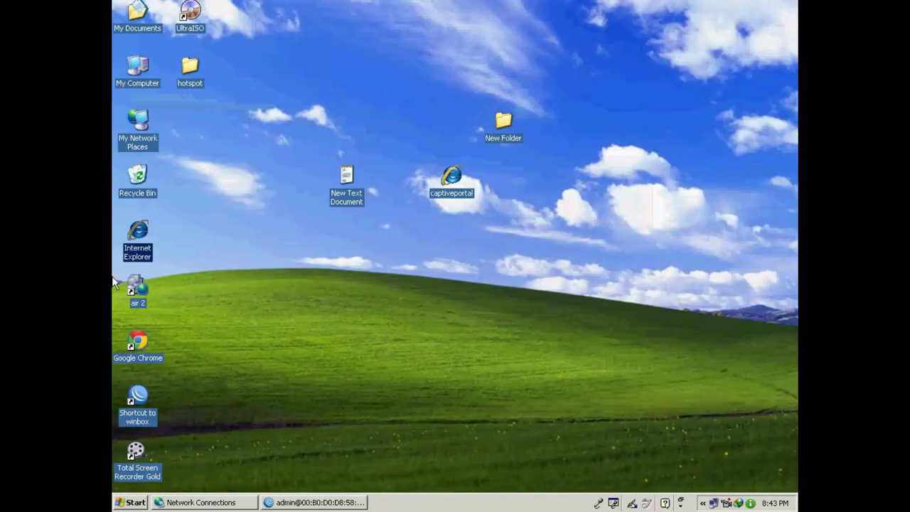
{"action": "double_click", "coordinate": [145, 230]}
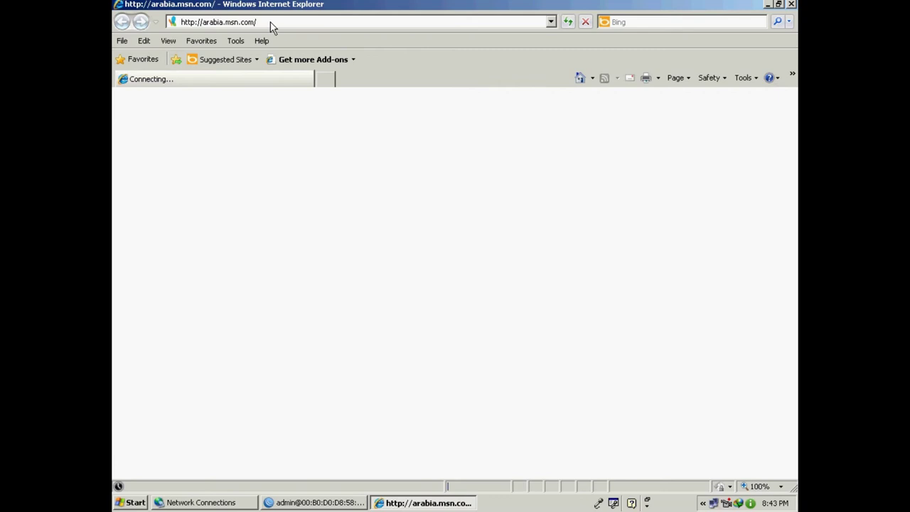
{"action": "left_click", "coordinate": [270, 21]}
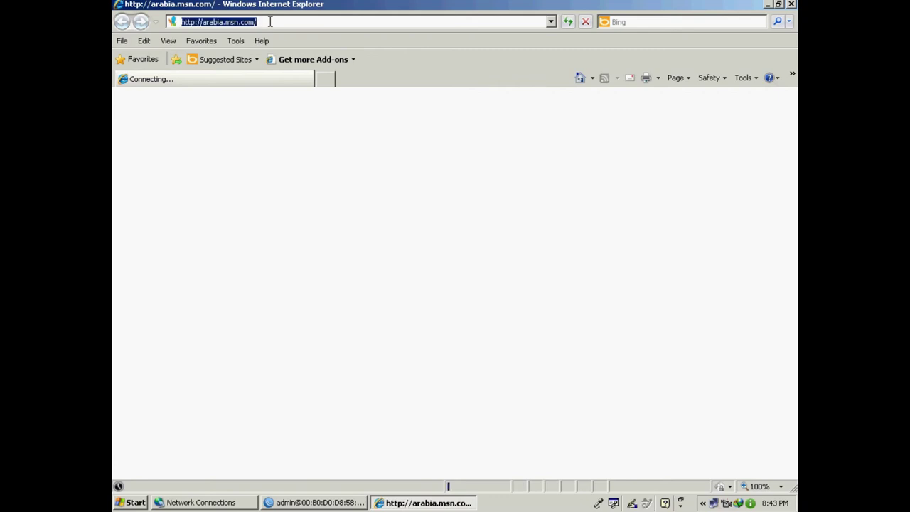
{"action": "type", "text": "www.goo"}
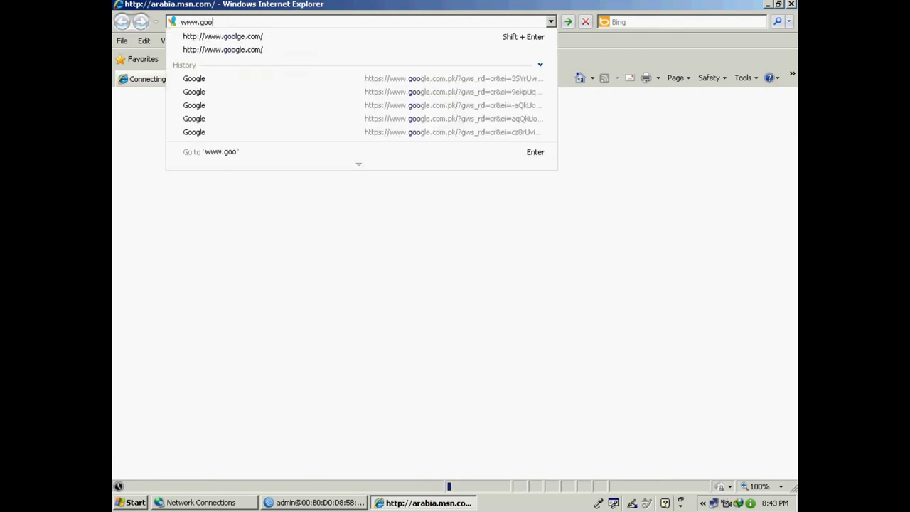
{"action": "key", "text": "Down"}
{"action": "key", "text": "Return"}
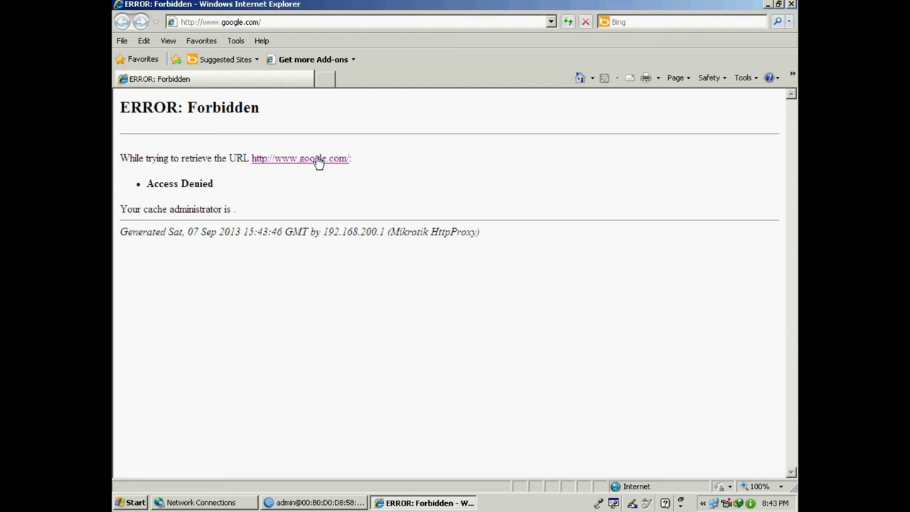
Switch to WinBox, reopen the web proxy access list, and start a new rule with the path *.mp3.
{"action": "left_click", "coordinate": [319, 502]}
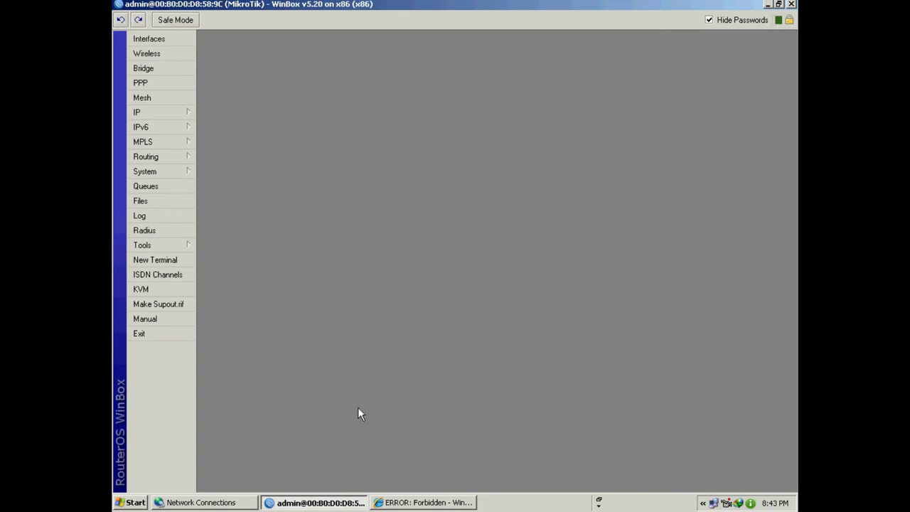
{"action": "left_click", "coordinate": [162, 112]}
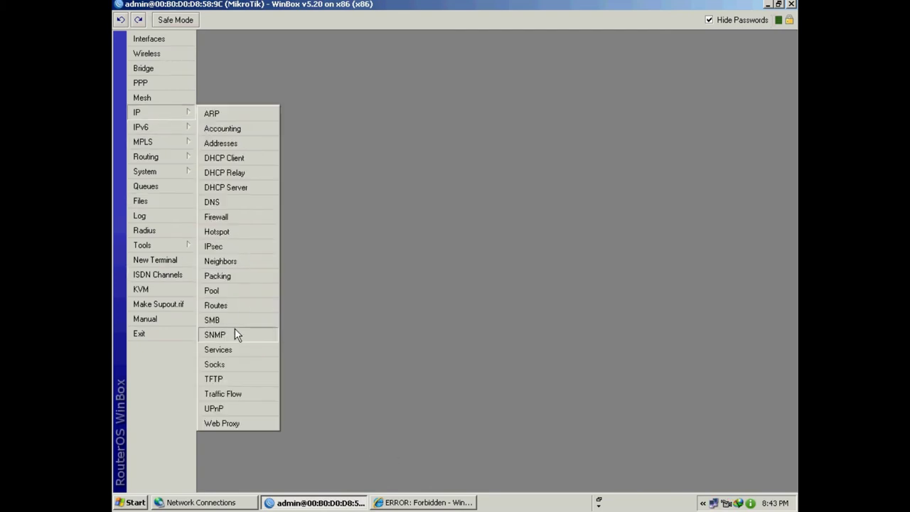
{"action": "left_click", "coordinate": [236, 420]}
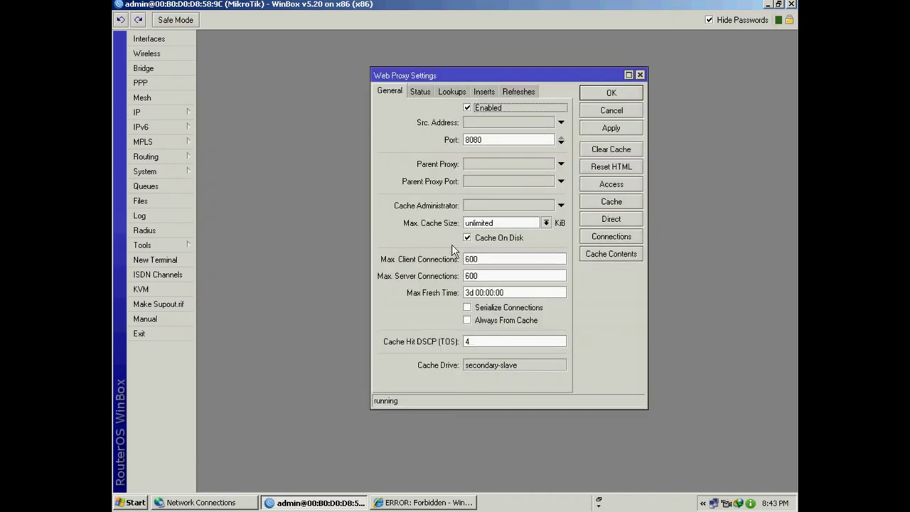
{"action": "left_click", "coordinate": [611, 185]}
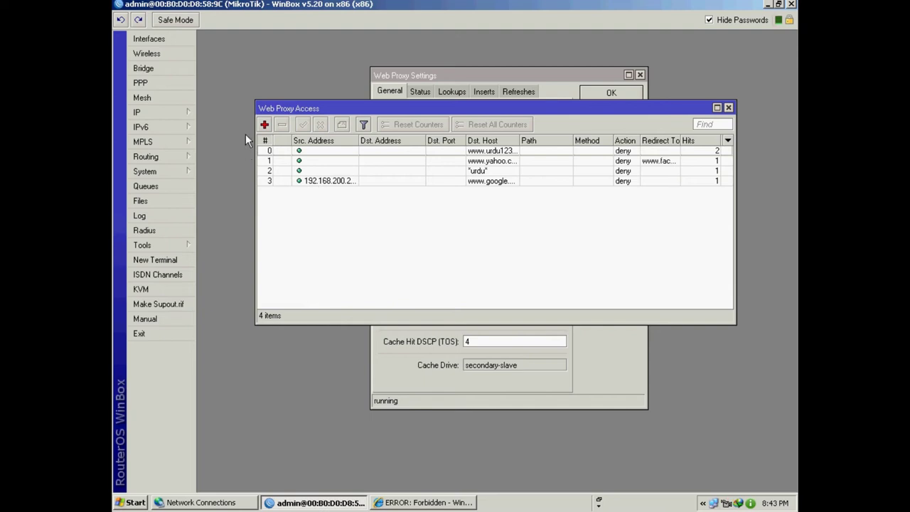
{"action": "left_click", "coordinate": [264, 125]}
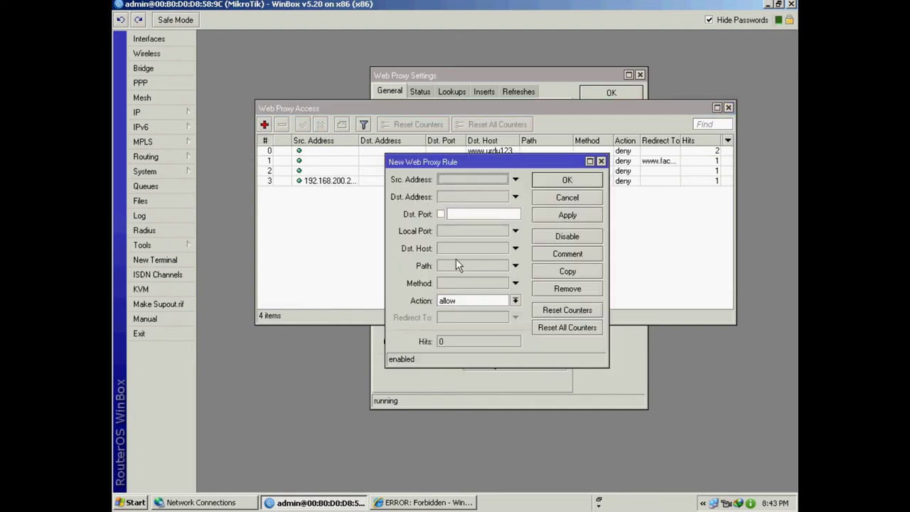
{"action": "left_click", "coordinate": [446, 265]}
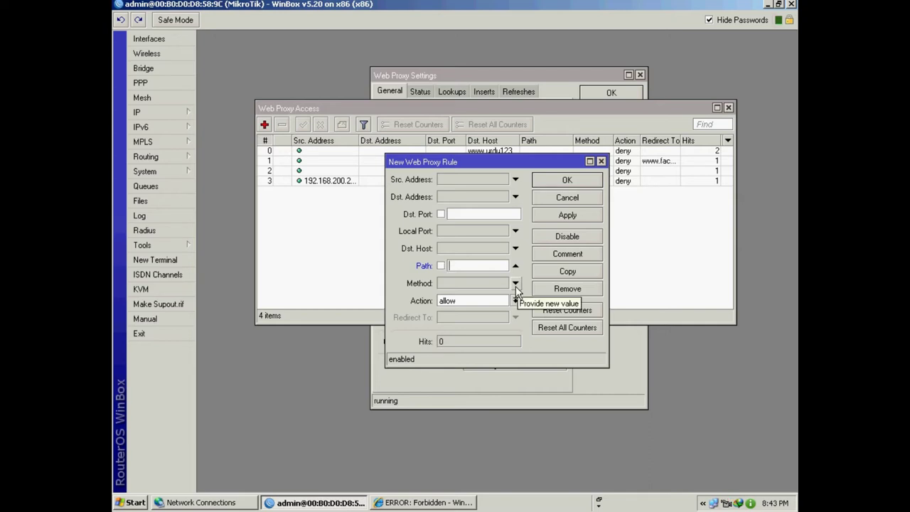
{"action": "type", "text": "*.mp3"}
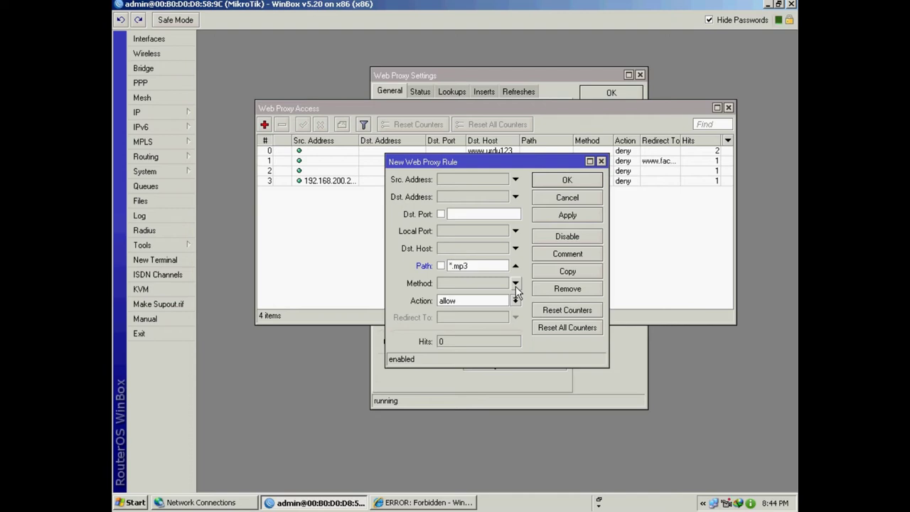
Set the *.mp3 rule's action to deny, save it, close the proxy windows, and return to Internet Explorer.
{"action": "left_click", "coordinate": [515, 300]}
{"action": "left_click", "coordinate": [464, 318]}
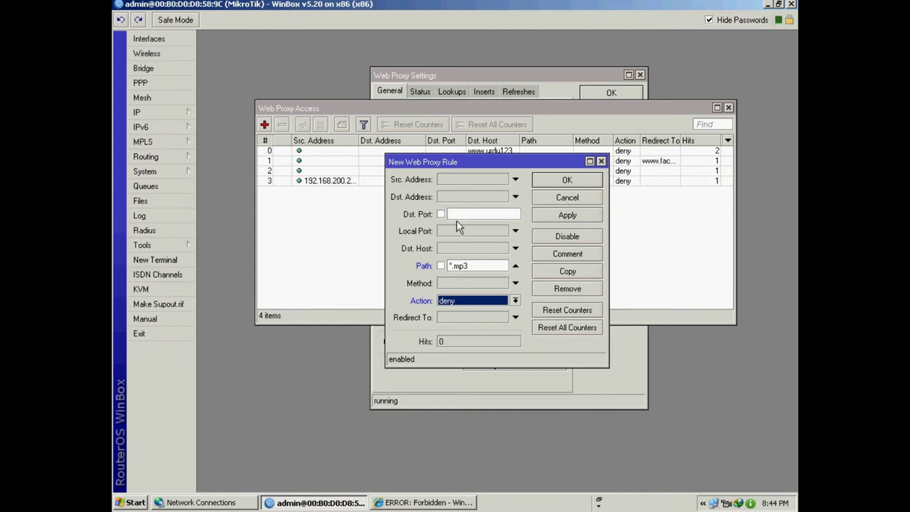
{"action": "left_click", "coordinate": [473, 266]}
{"action": "left_click_drag", "start_coordinate": [473, 266], "coordinate": [455, 264]}
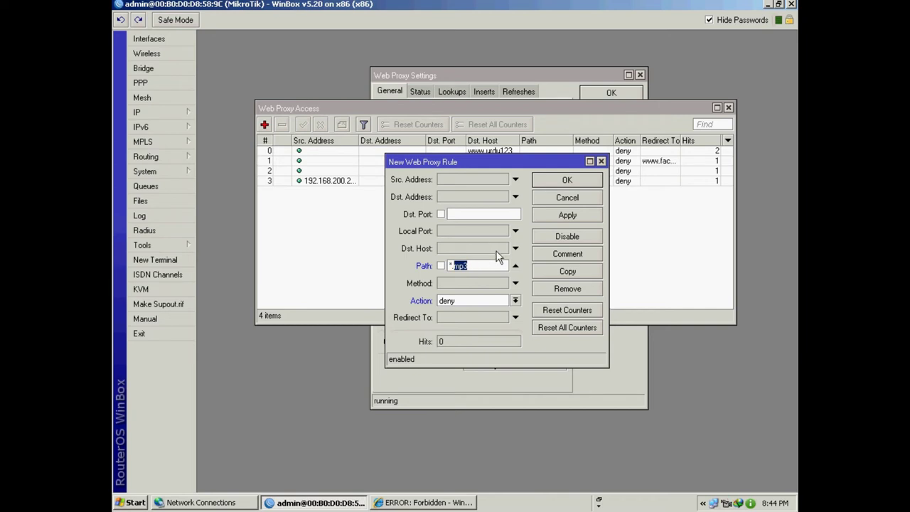
{"action": "left_click", "coordinate": [567, 215]}
{"action": "left_click", "coordinate": [586, 180]}
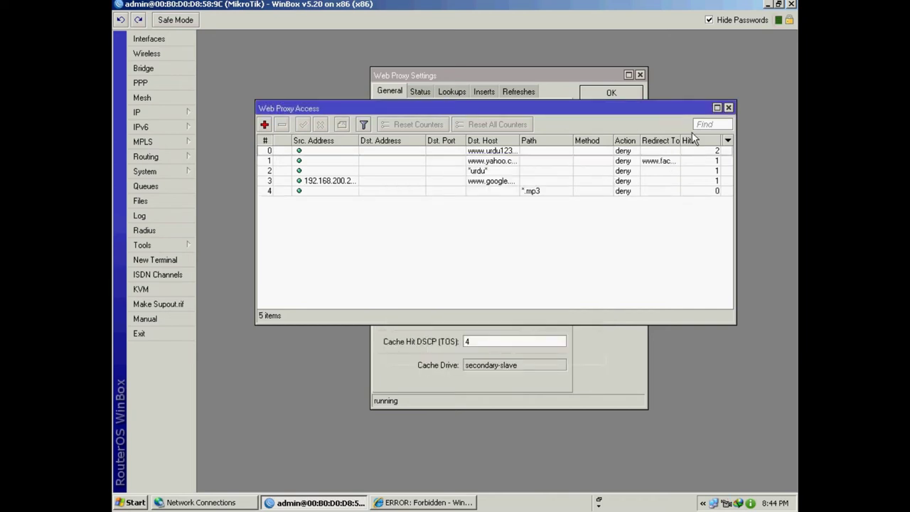
{"action": "left_click", "coordinate": [728, 107]}
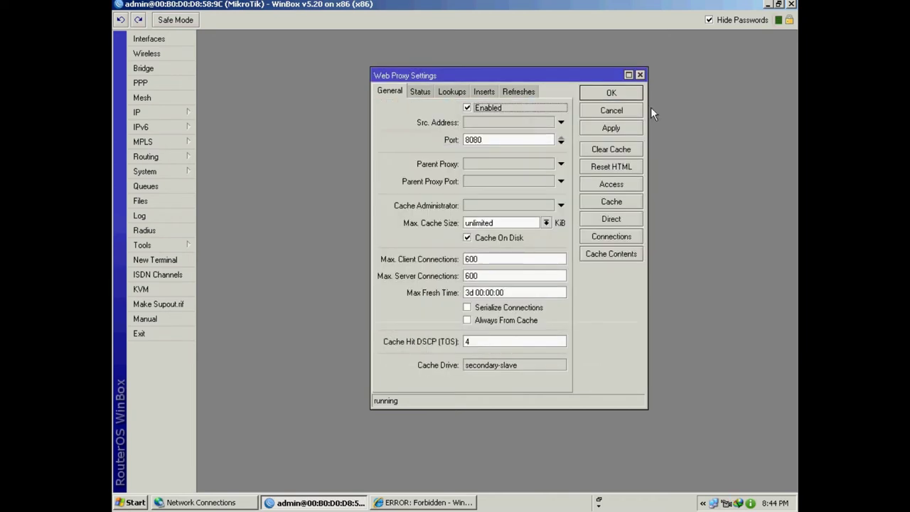
{"action": "left_click", "coordinate": [609, 93]}
{"action": "left_click", "coordinate": [768, 4]}
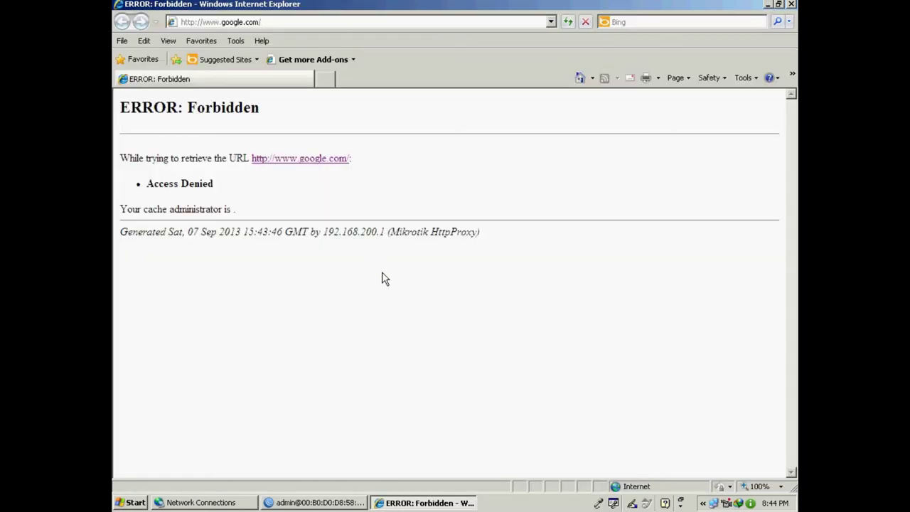
{"action": "left_click", "coordinate": [273, 24]}
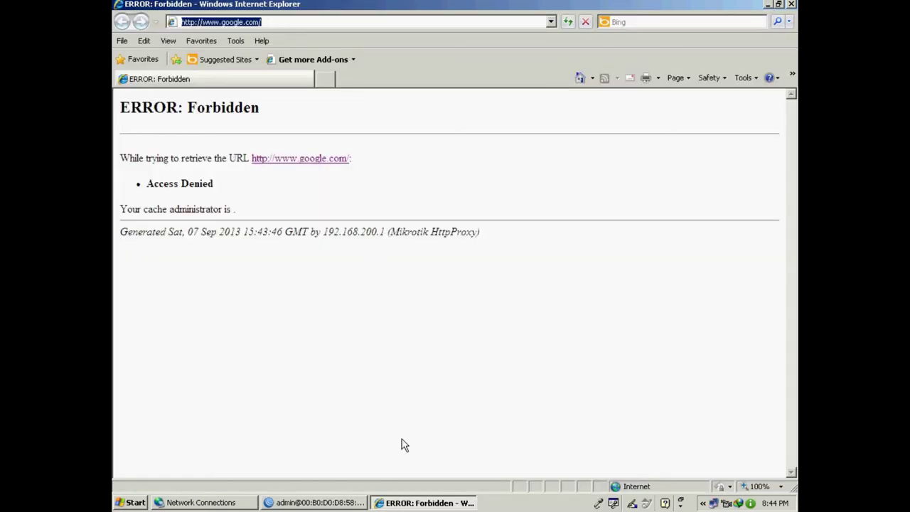
{"action": "left_click", "coordinate": [320, 503]}
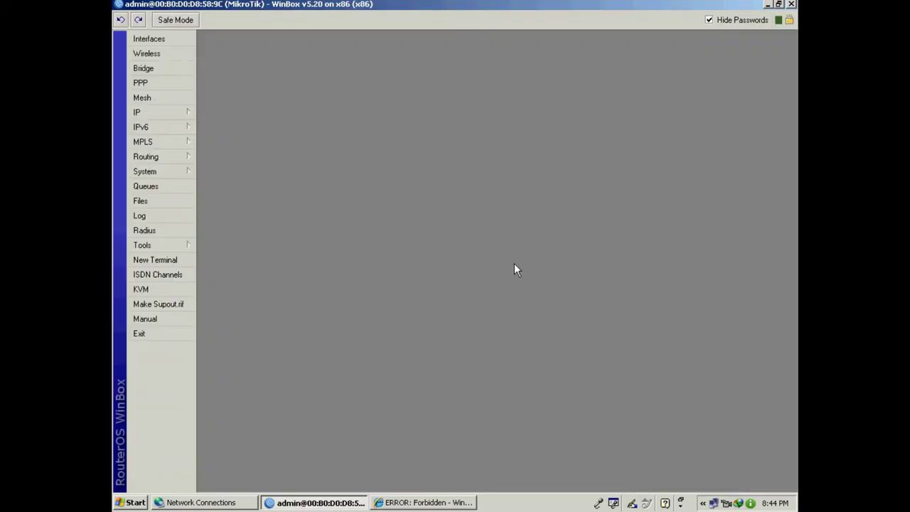
{"action": "left_click", "coordinate": [153, 112]}
{"action": "left_click", "coordinate": [253, 424]}
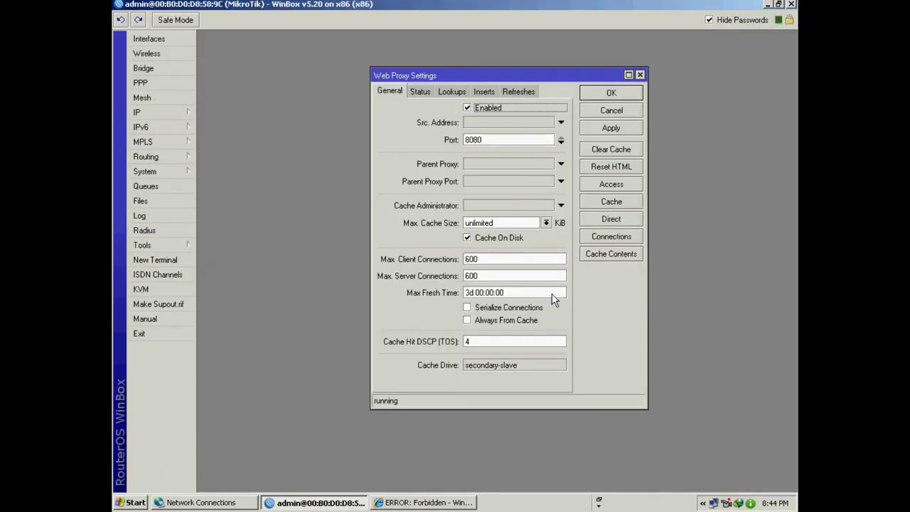
{"action": "left_click", "coordinate": [611, 184]}
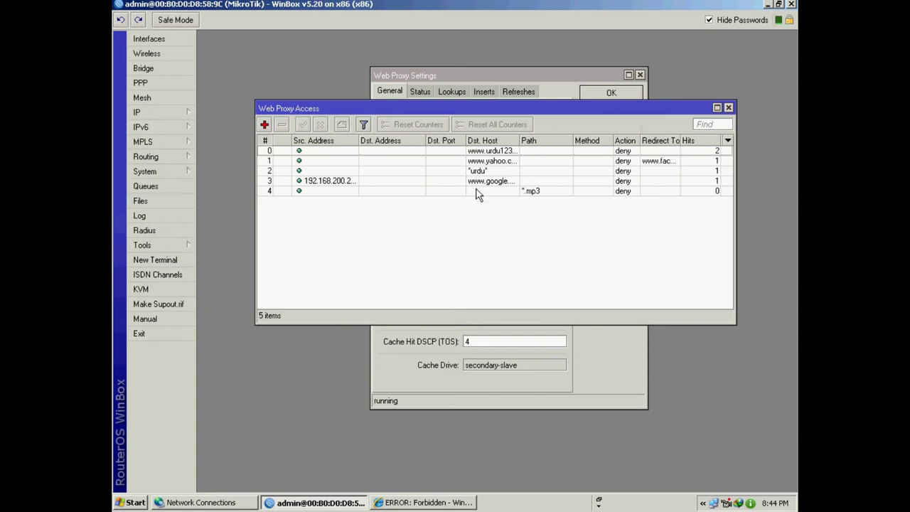
{"action": "left_click", "coordinate": [407, 181]}
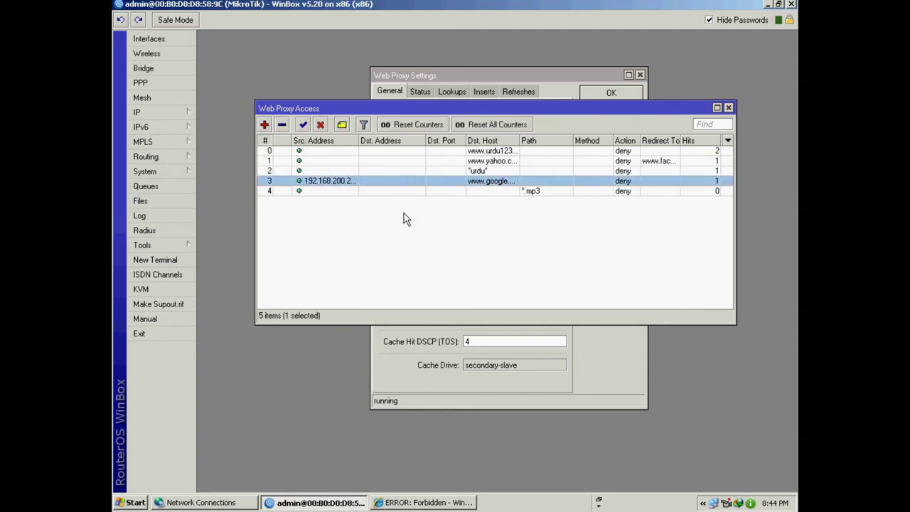
{"action": "left_click", "coordinate": [320, 126]}
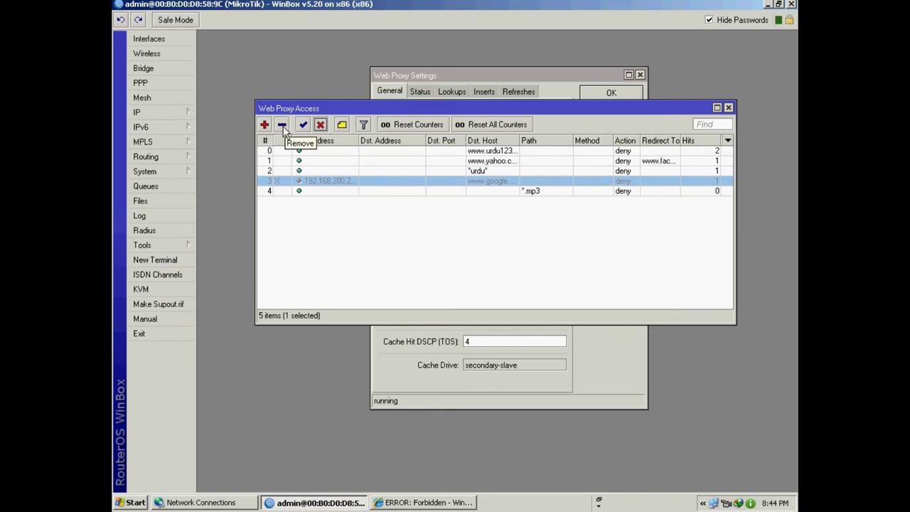
{"action": "left_click", "coordinate": [727, 107]}
{"action": "left_click", "coordinate": [613, 131]}
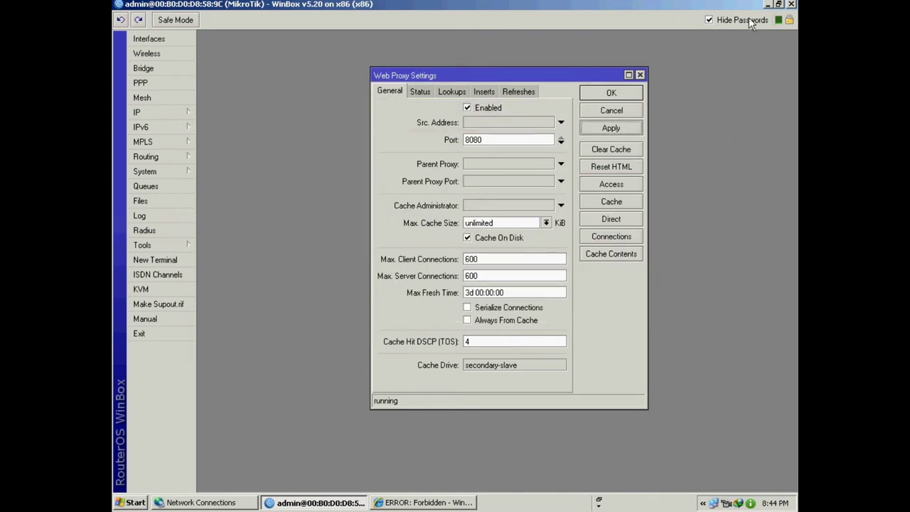
{"action": "left_click", "coordinate": [767, 5]}
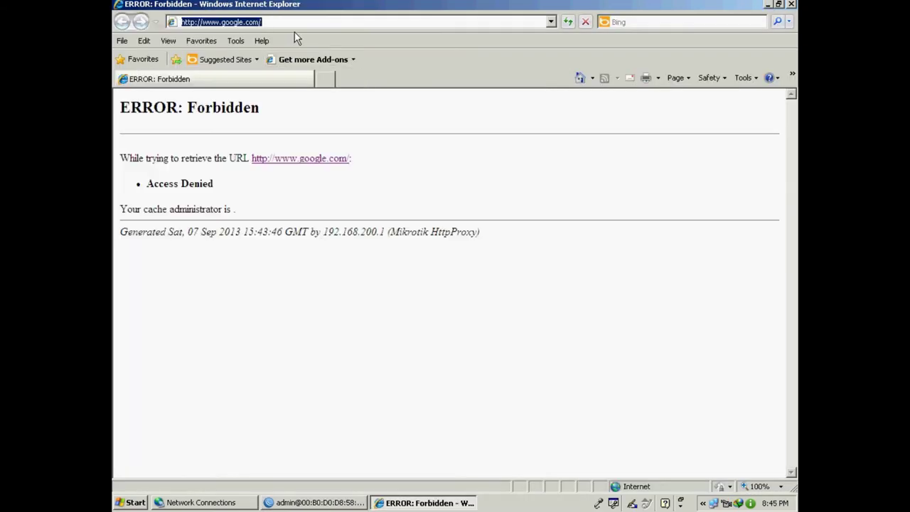
{"action": "key", "text": "Return"}
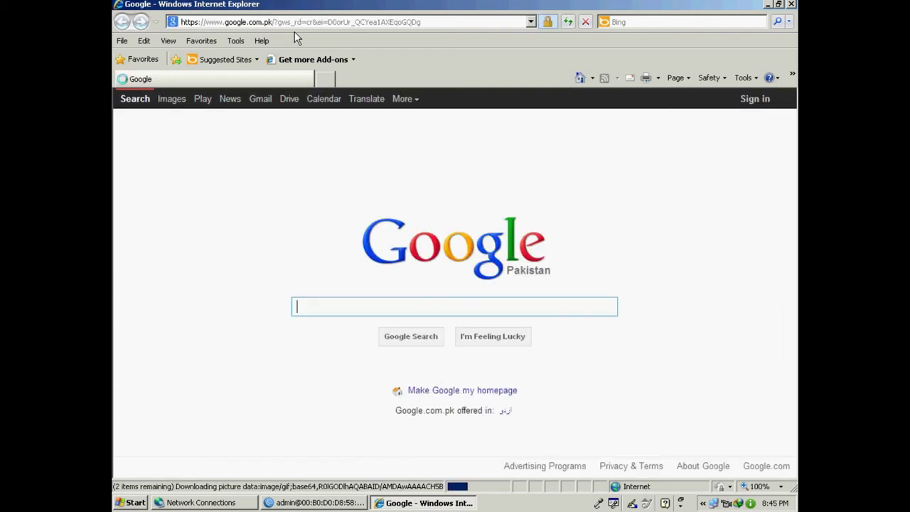
{"action": "type", "text": "song"}
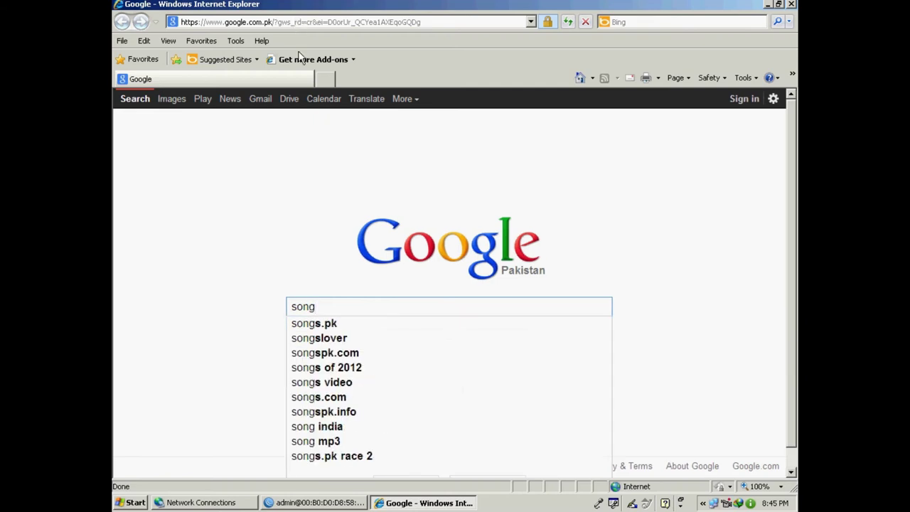
{"action": "left_click", "coordinate": [329, 326]}
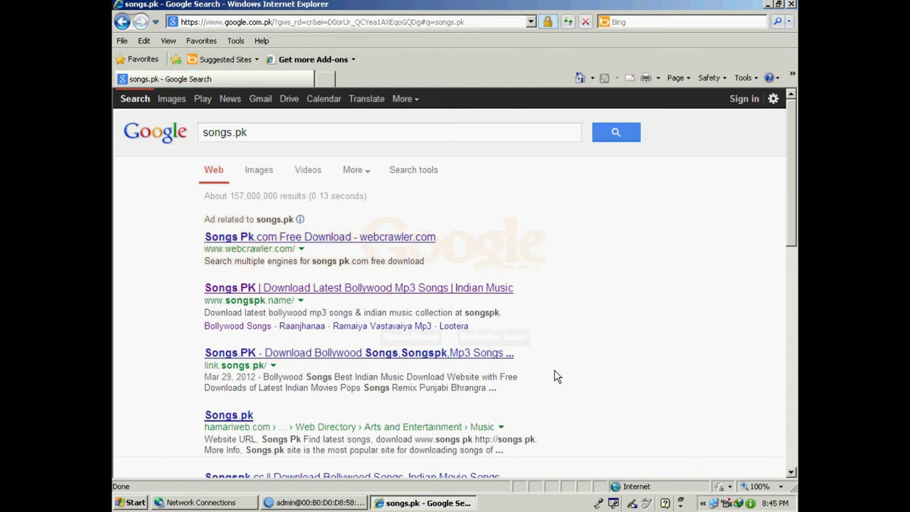
{"action": "scroll", "coordinate": [554, 376], "scroll_direction": "down", "scroll_amount": 1}
{"action": "scroll", "coordinate": [556, 377], "scroll_direction": "down", "scroll_amount": 3}
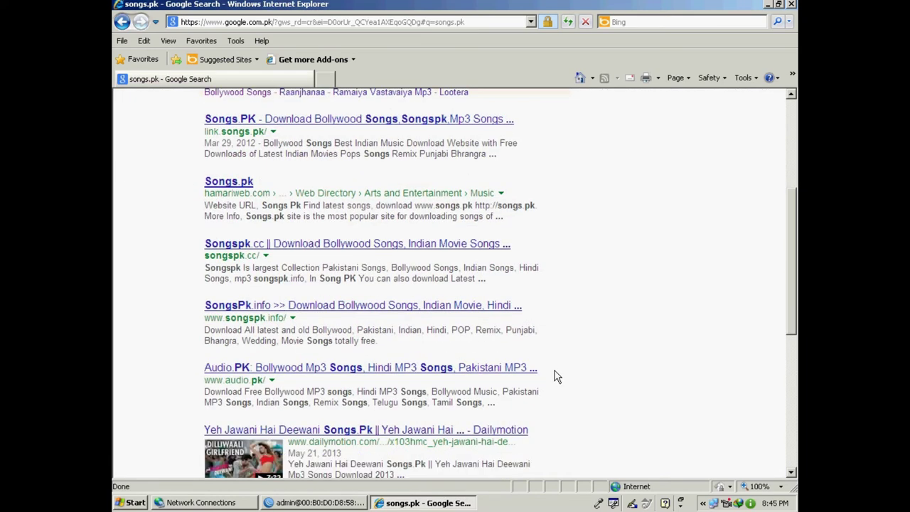
Open the Audio.PK search result and the hamariweb.com Songs.pk result in new tabs.
{"action": "scroll", "coordinate": [554, 371], "scroll_direction": "down", "scroll_amount": 1}
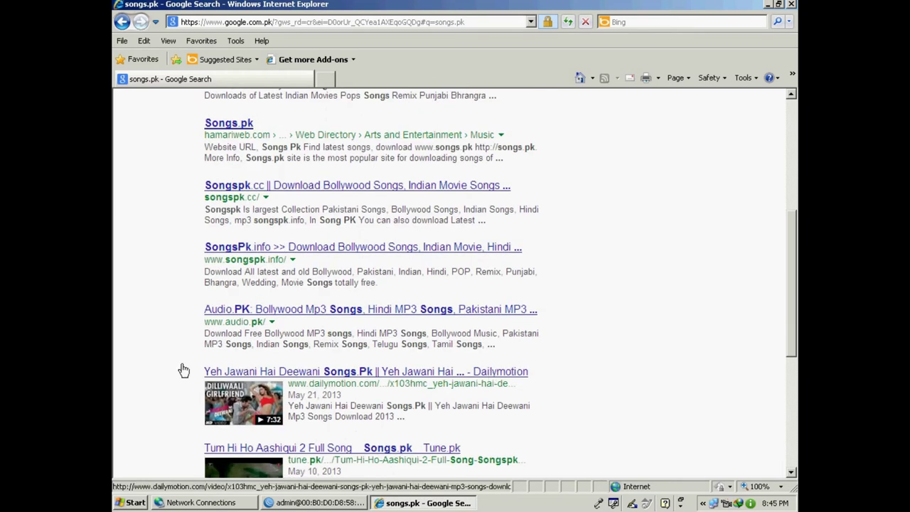
{"action": "right_click", "coordinate": [243, 310]}
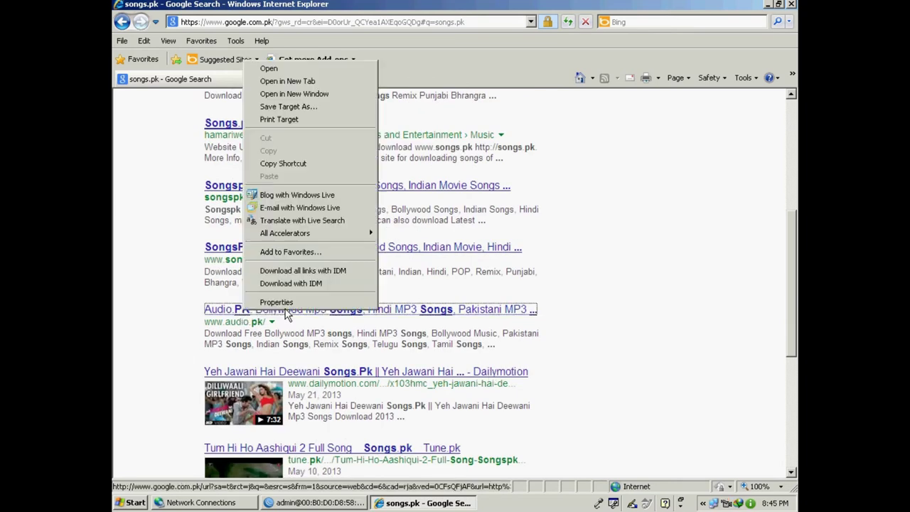
{"action": "left_click", "coordinate": [287, 81]}
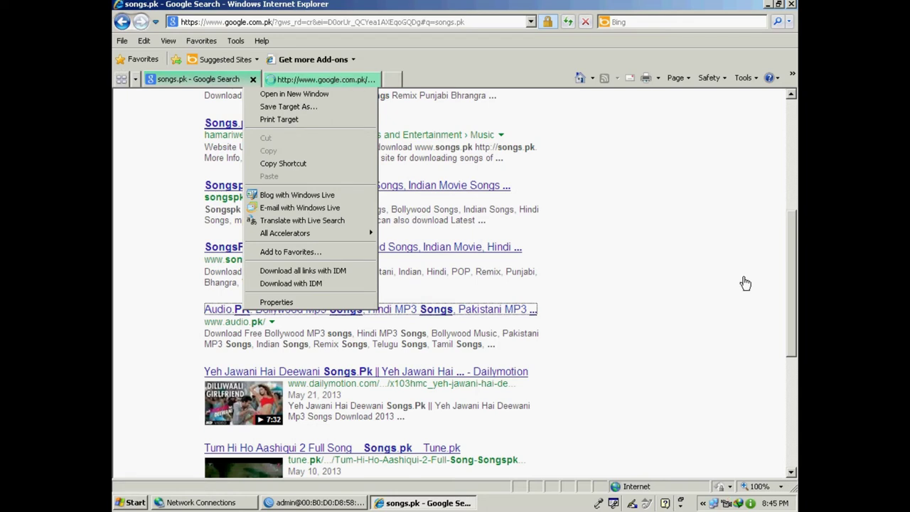
{"action": "scroll", "coordinate": [752, 277], "scroll_direction": "down", "scroll_amount": 1}
{"action": "scroll", "coordinate": [751, 271], "scroll_direction": "down", "scroll_amount": 4}
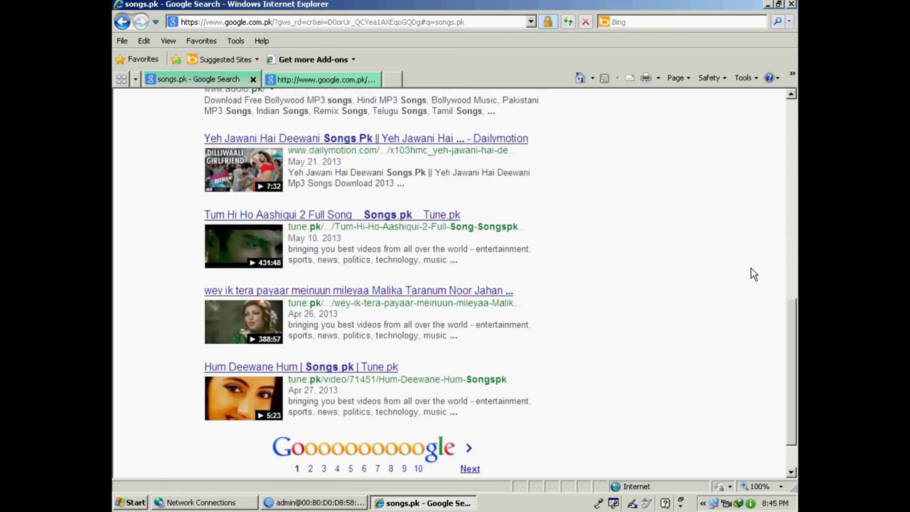
{"action": "scroll", "coordinate": [700, 318], "scroll_direction": "up", "scroll_amount": 7}
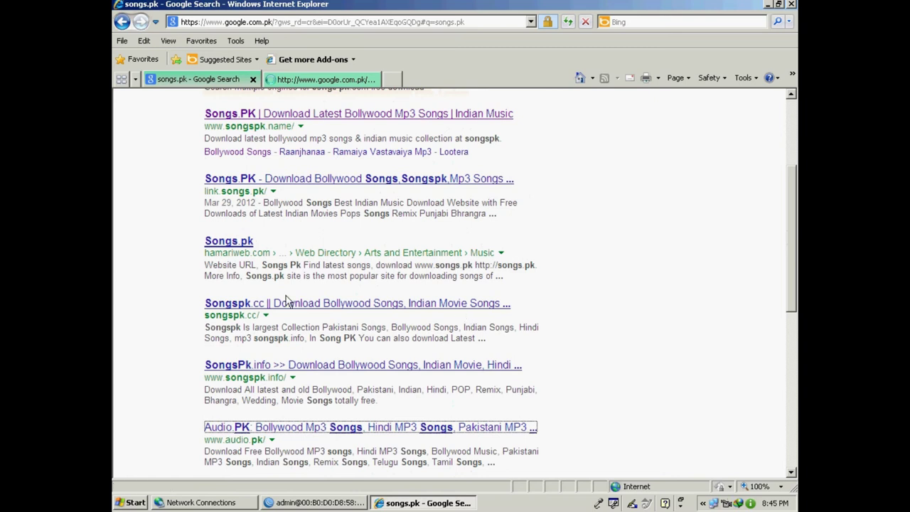
{"action": "right_click", "coordinate": [220, 242]}
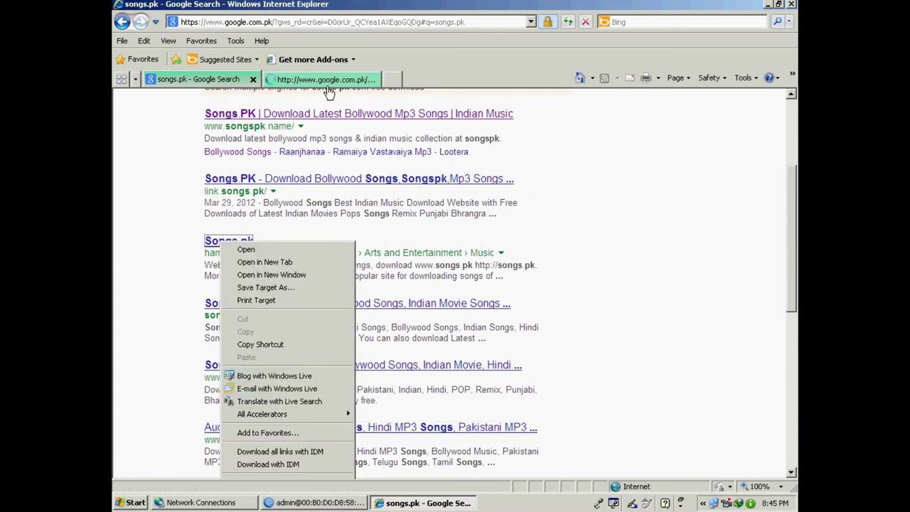
{"action": "key", "text": "w"}
Open Bollywood Songs on the Audio.PK site, and follow the songs.pk and Free MP3 Music Downloads links on the hamariweb.com page.
{"action": "left_click", "coordinate": [314, 81]}
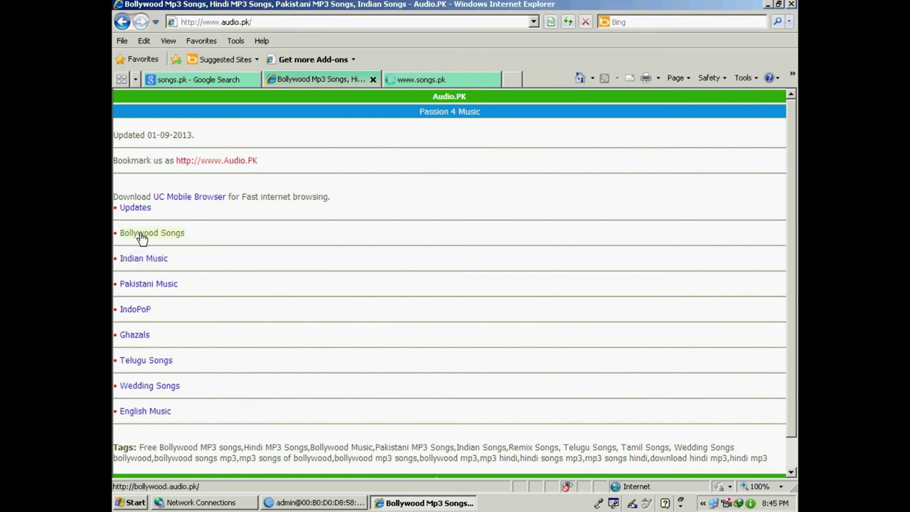
{"action": "left_click", "coordinate": [142, 236]}
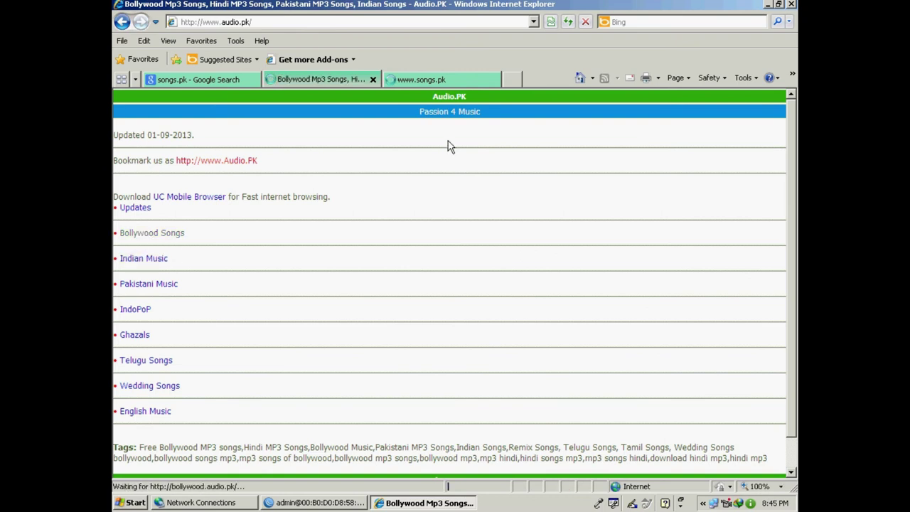
{"action": "left_click", "coordinate": [431, 80]}
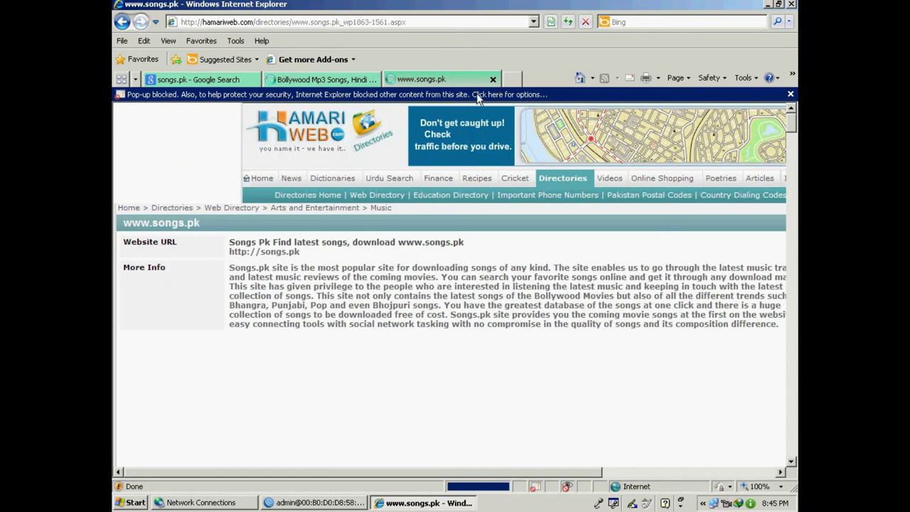
{"action": "left_click", "coordinate": [265, 250]}
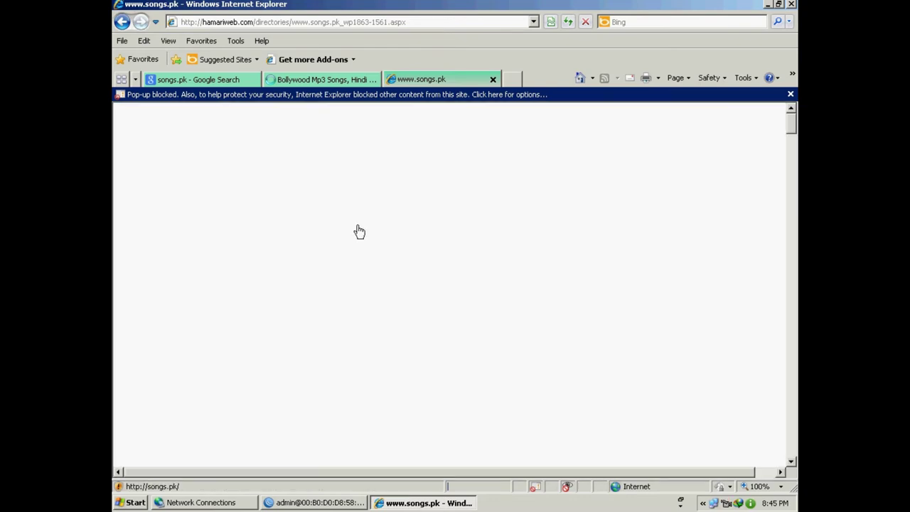
{"action": "scroll", "coordinate": [384, 358], "scroll_direction": "down", "scroll_amount": 5}
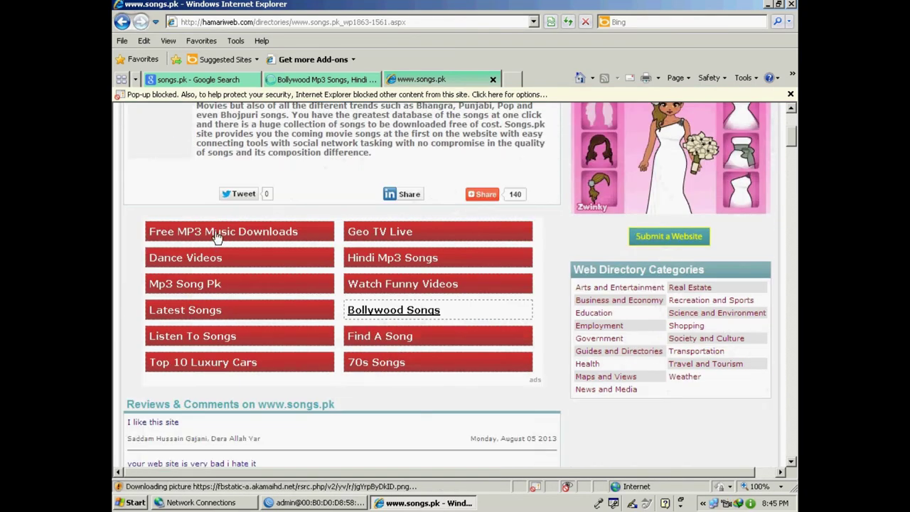
{"action": "left_click", "coordinate": [212, 237]}
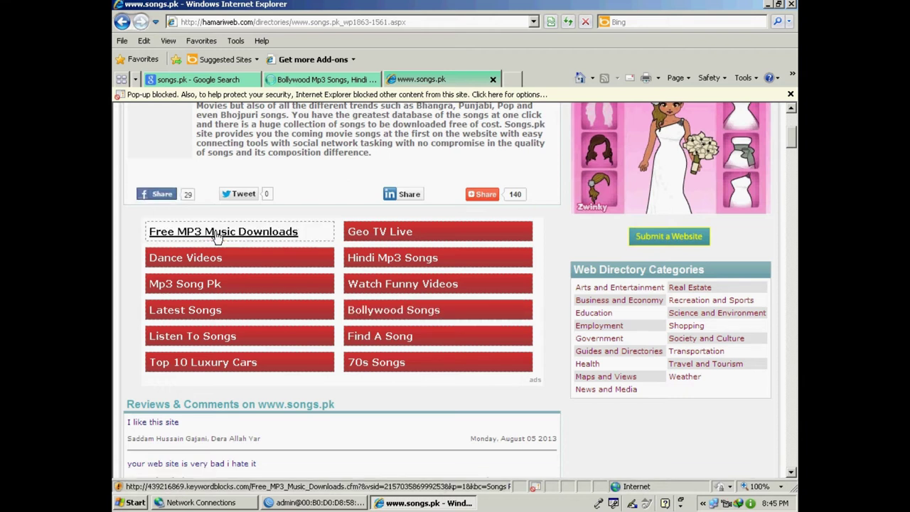
Check the Audio.PK and Hamariweb tabs, then close both to return to the songs.pk search results.
{"action": "left_click", "coordinate": [309, 82]}
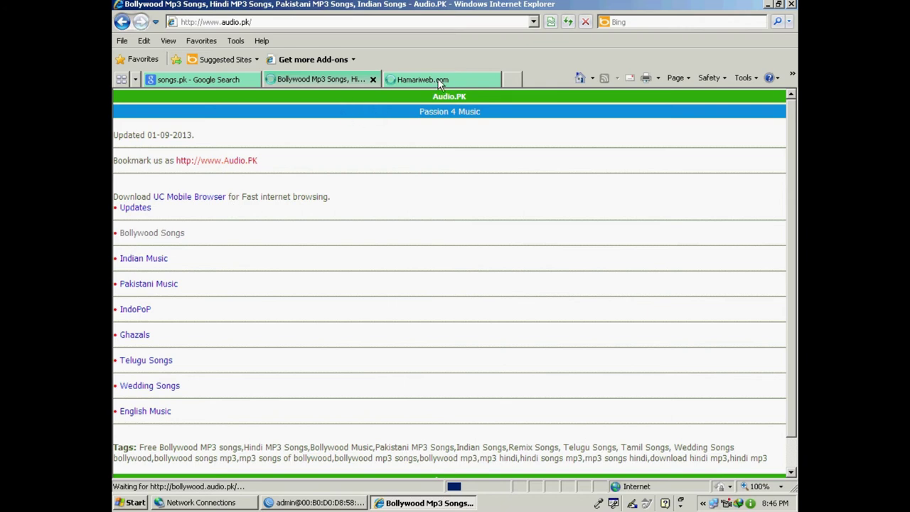
{"action": "left_click", "coordinate": [498, 84]}
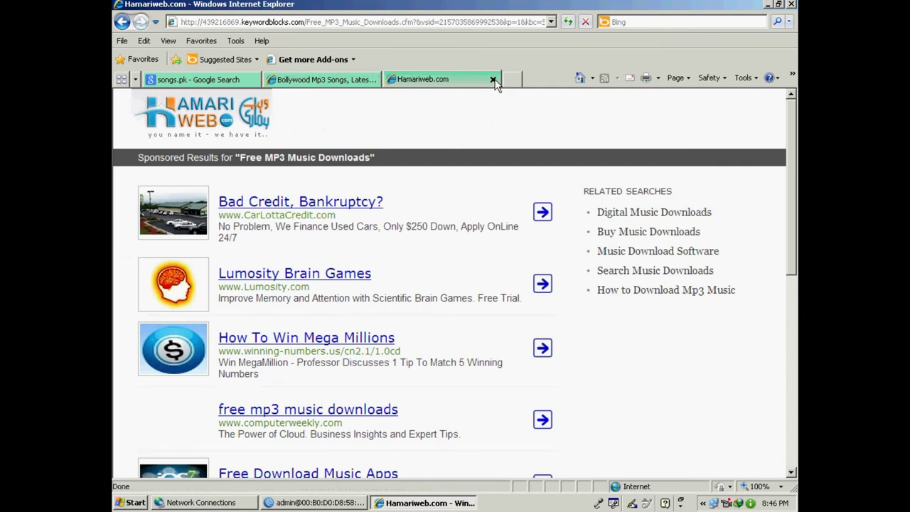
{"action": "left_click", "coordinate": [494, 80]}
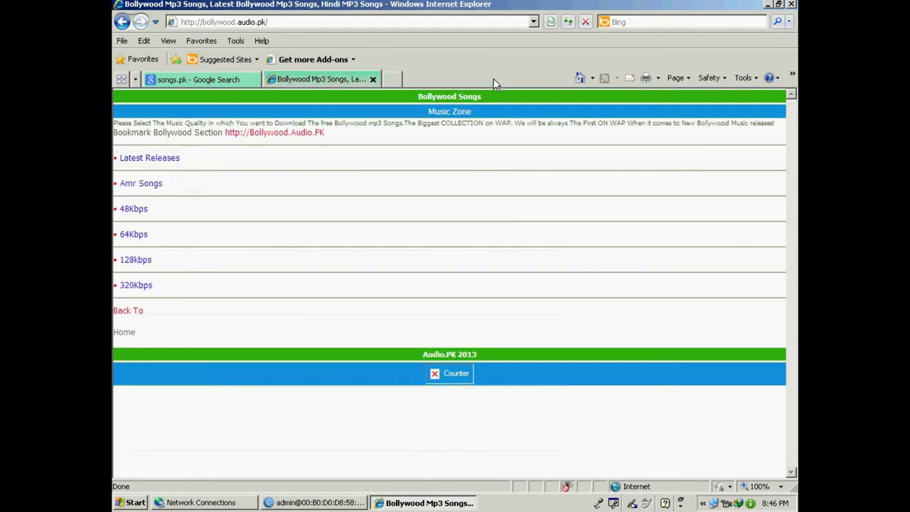
{"action": "left_click", "coordinate": [372, 79]}
{"action": "scroll", "coordinate": [646, 258], "scroll_direction": "up", "scroll_amount": 1}
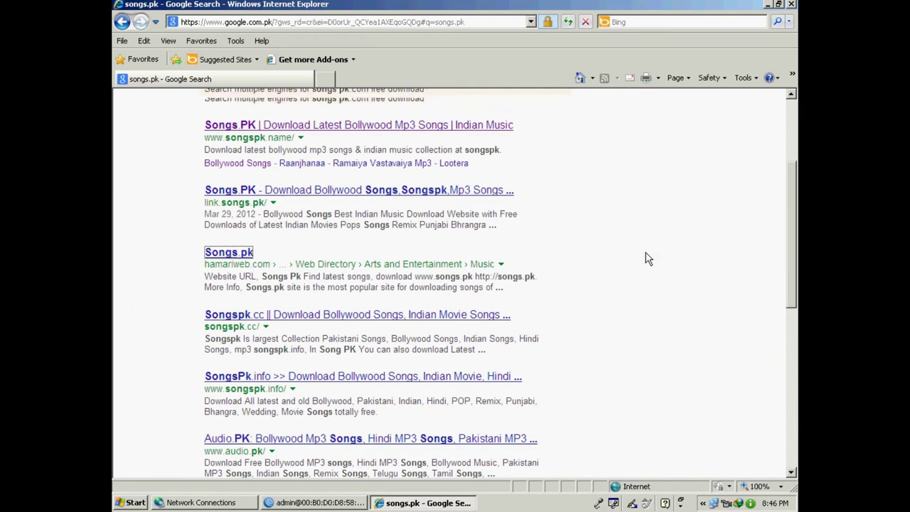
{"action": "scroll", "coordinate": [645, 257], "scroll_direction": "up", "scroll_amount": 3}
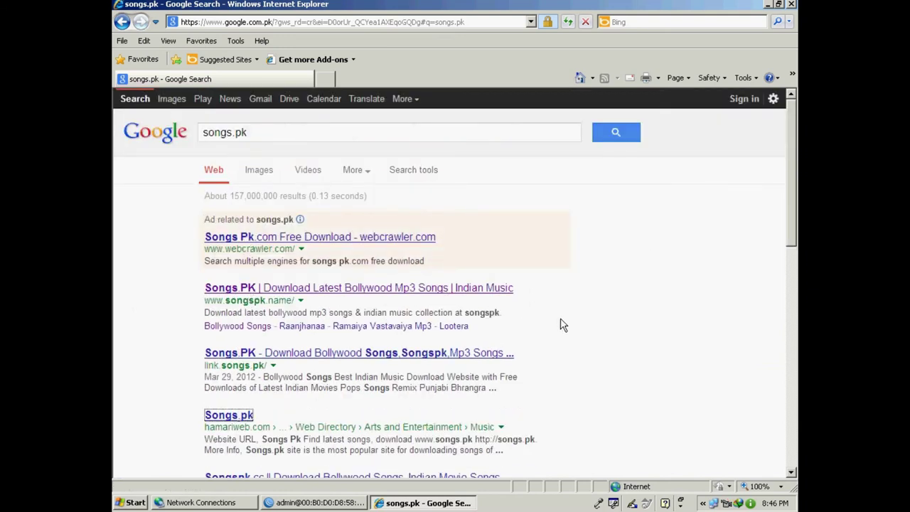
{"action": "scroll", "coordinate": [412, 252], "scroll_direction": "down", "scroll_amount": 1}
{"action": "right_click", "coordinate": [253, 234]}
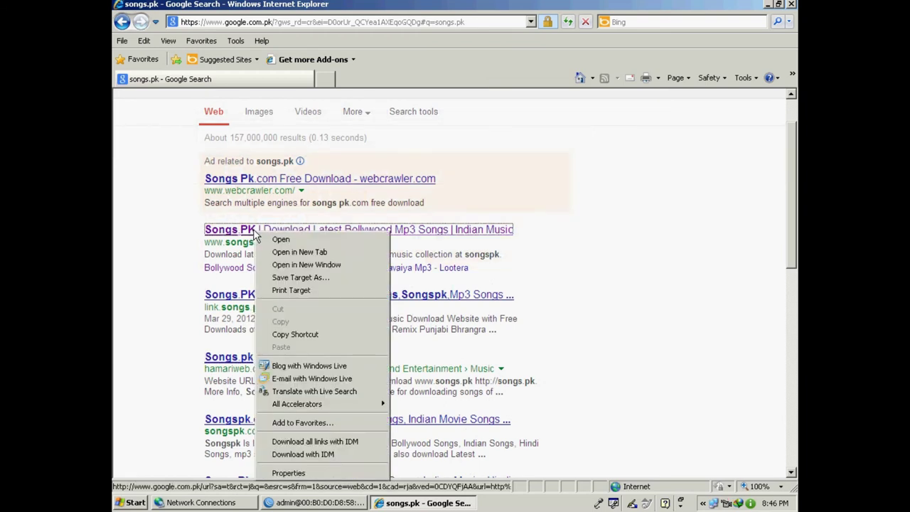
{"action": "left_click", "coordinate": [316, 252]}
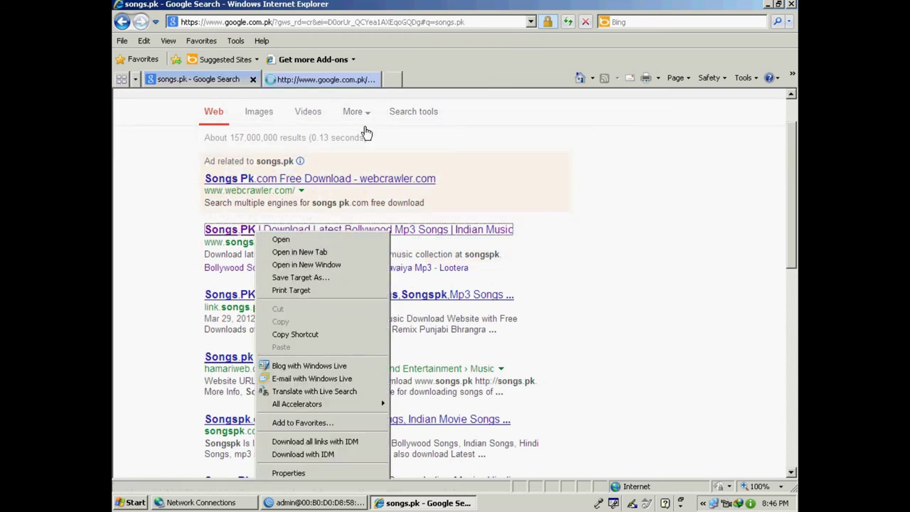
{"action": "left_click", "coordinate": [359, 78]}
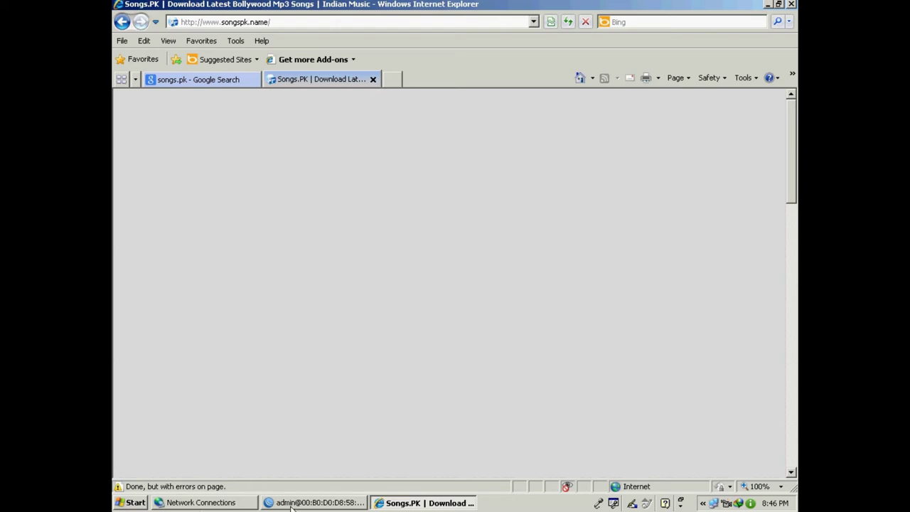
Switch to WinBox and open the web proxy access list to review its rules.
{"action": "left_click", "coordinate": [312, 503]}
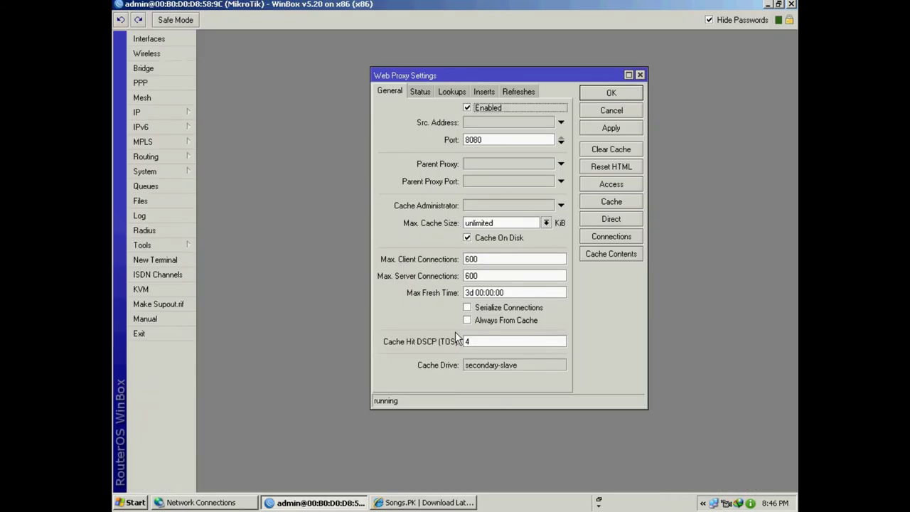
{"action": "left_click", "coordinate": [616, 187]}
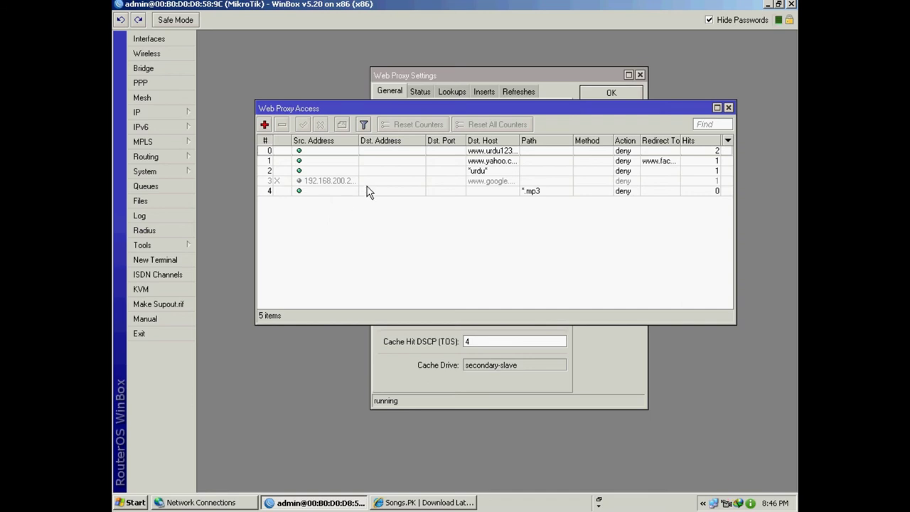
{"action": "left_click", "coordinate": [265, 125]}
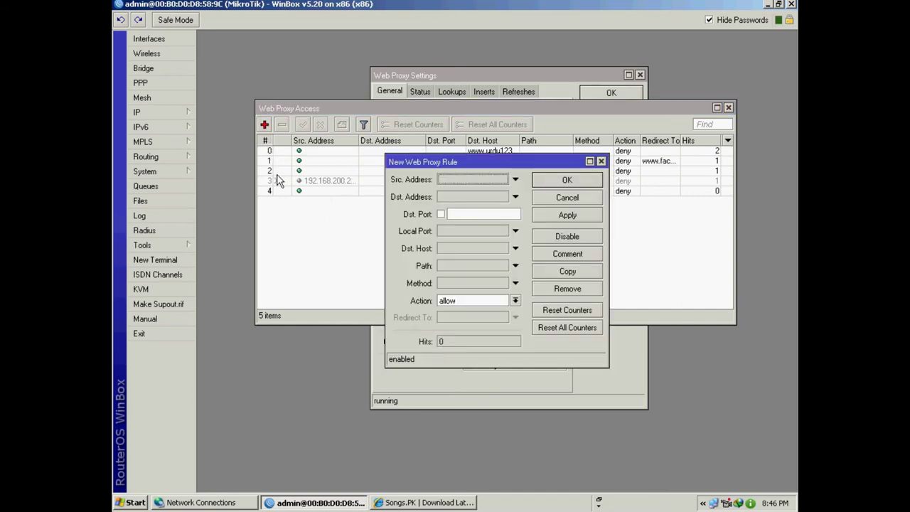
{"action": "left_click", "coordinate": [463, 180]}
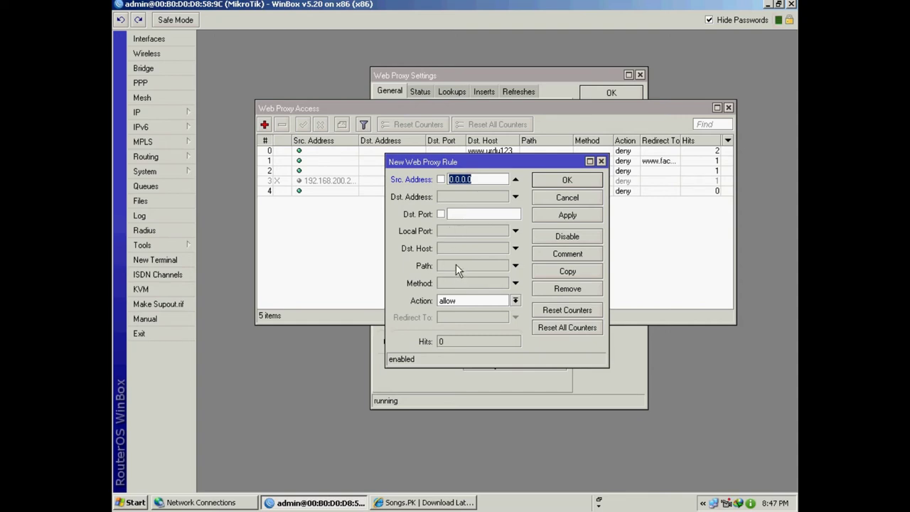
{"action": "left_click", "coordinate": [458, 197]}
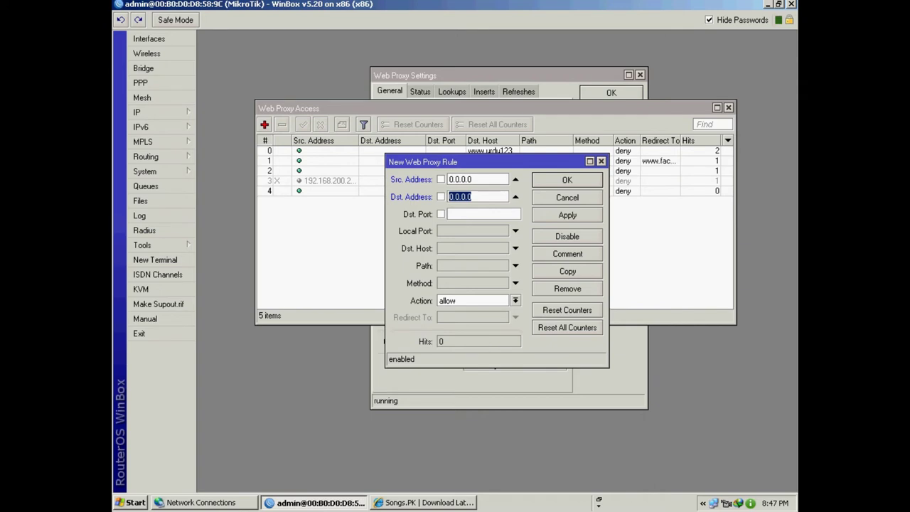
{"action": "left_click", "coordinate": [425, 503]}
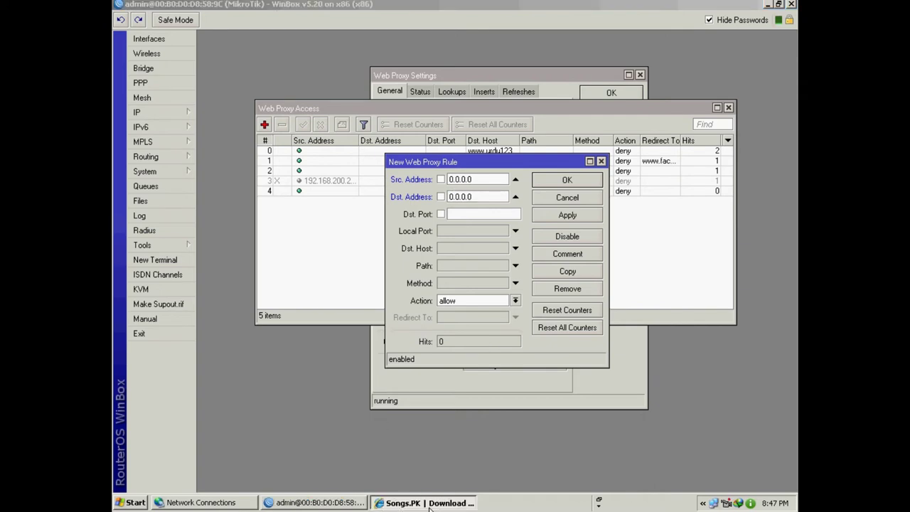
{"action": "left_click", "coordinate": [568, 197]}
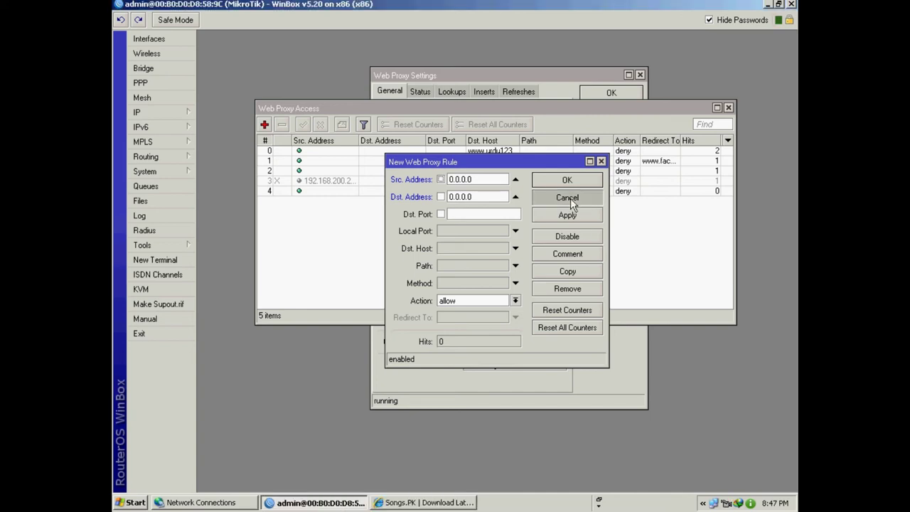
Leave WinBox and end the unresponsive Songs.PK Internet Explorer task in Windows Task Manager.
{"action": "left_click", "coordinate": [767, 5]}
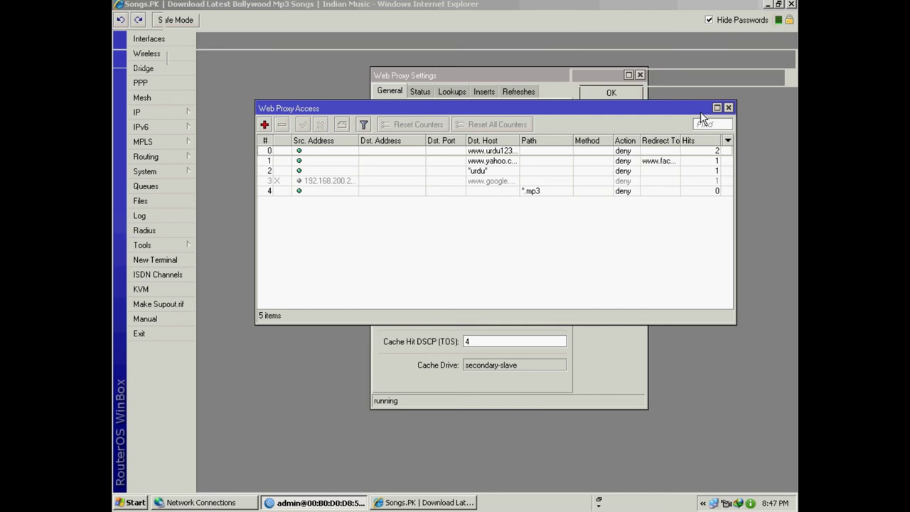
{"action": "left_click", "coordinate": [728, 108]}
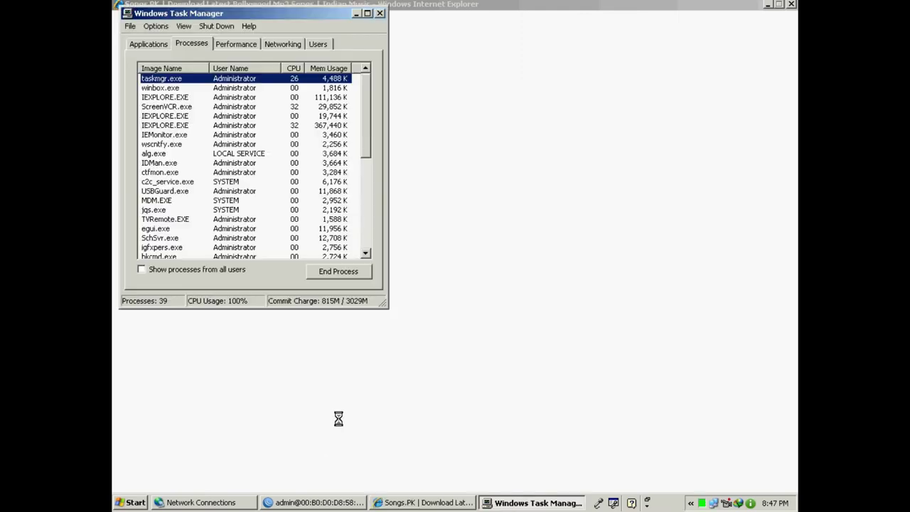
{"action": "left_click", "coordinate": [151, 46]}
{"action": "left_click", "coordinate": [486, 308]}
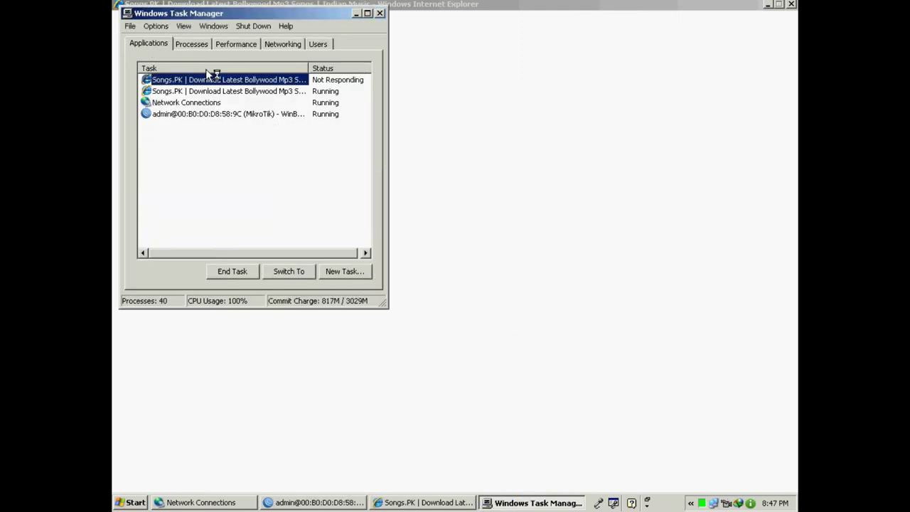
{"action": "left_click", "coordinate": [242, 275]}
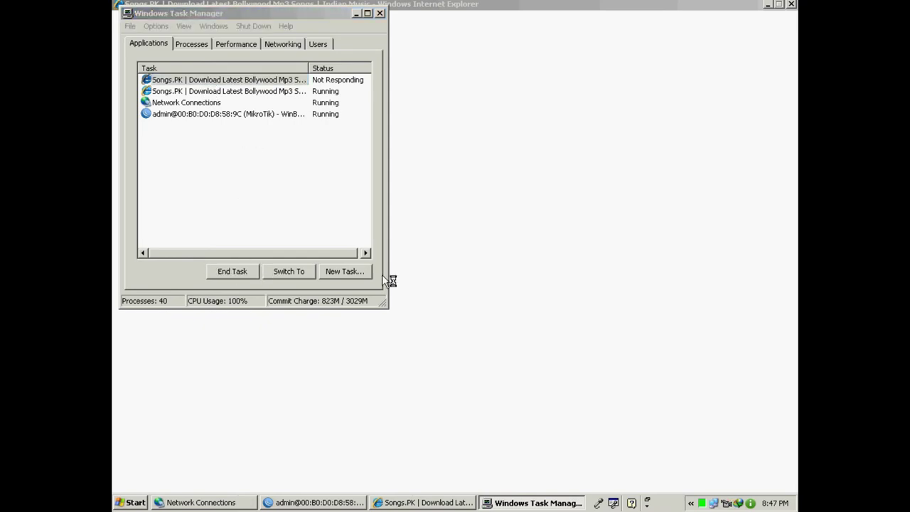
{"action": "left_click", "coordinate": [229, 275]}
{"action": "left_click", "coordinate": [476, 307]}
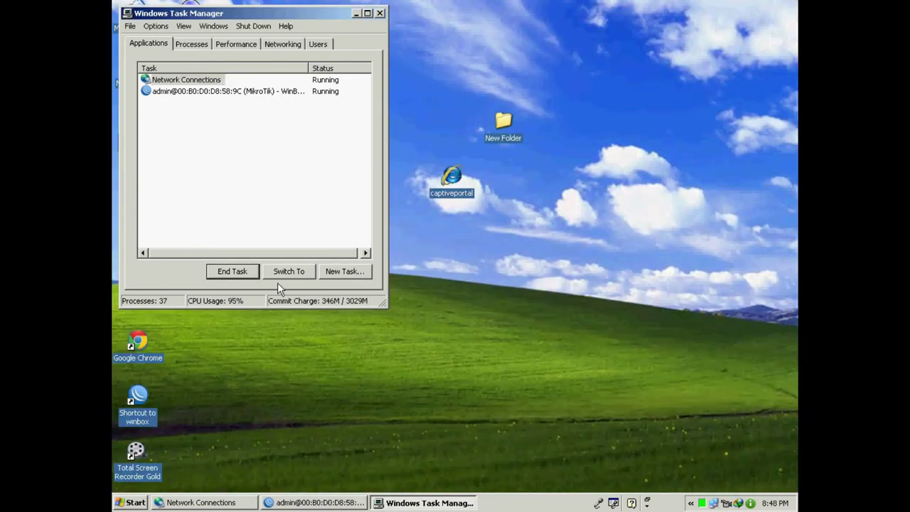
Close Task Manager, decline sending the Internet Explorer error report, and relaunch Internet Explorer from the desktop.
{"action": "left_click", "coordinate": [379, 13]}
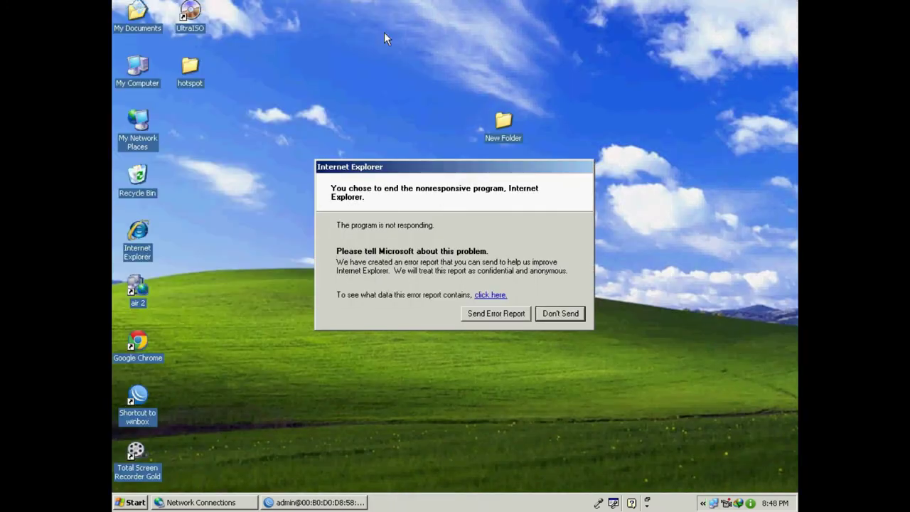
{"action": "left_click", "coordinate": [559, 314]}
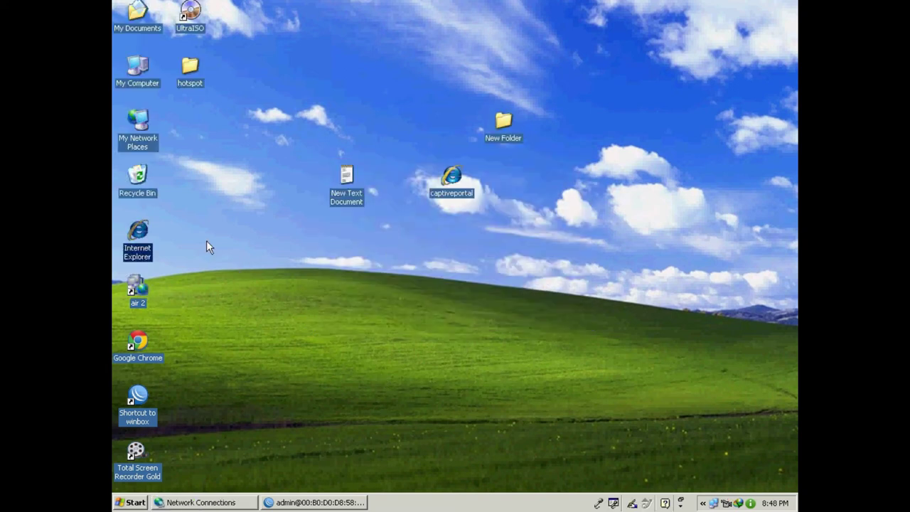
{"action": "double_click", "coordinate": [149, 233]}
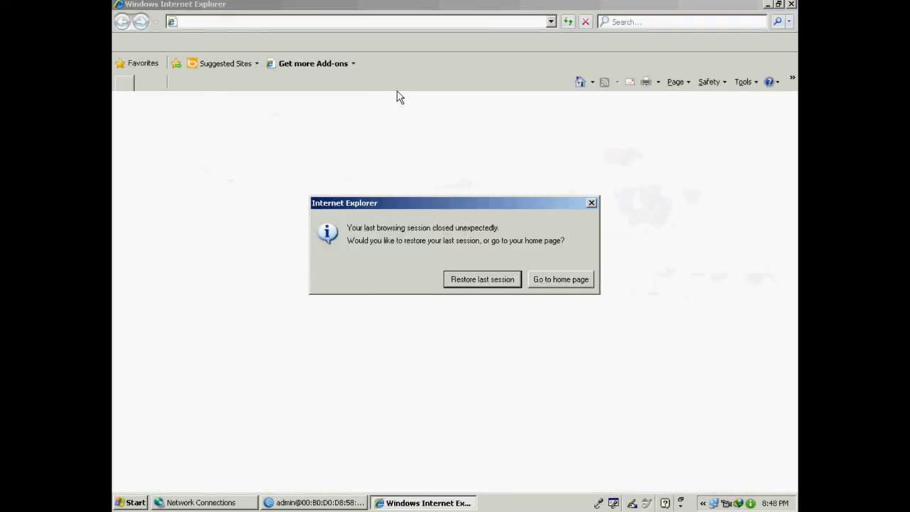
{"action": "left_click", "coordinate": [552, 278]}
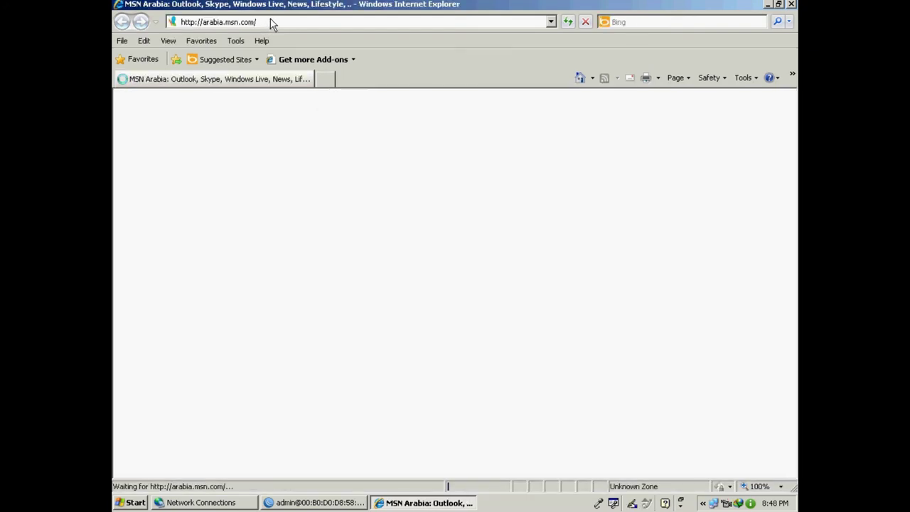
{"action": "left_click", "coordinate": [275, 22]}
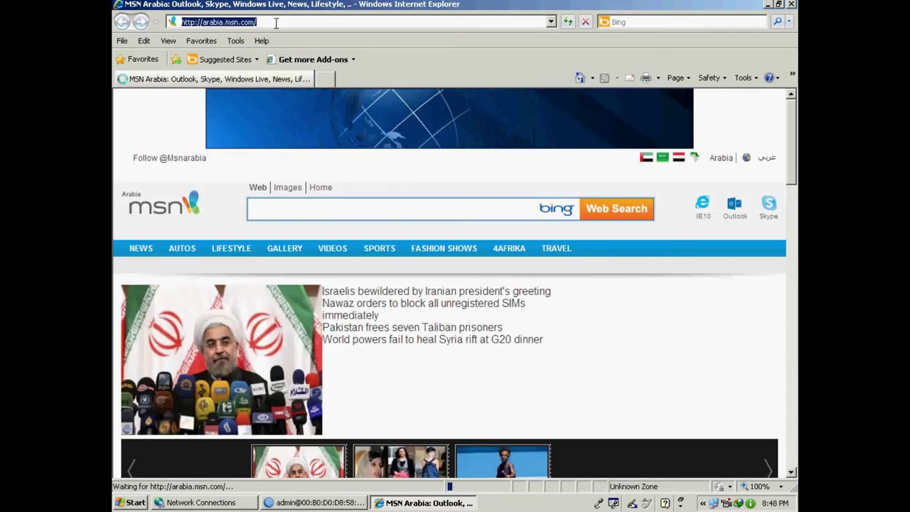
{"action": "type", "text": "www.g"}
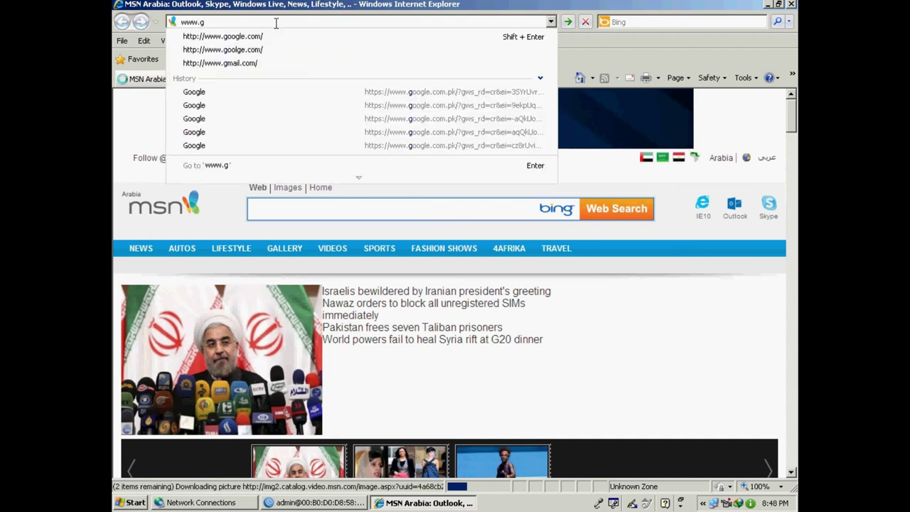
{"action": "key", "text": "Down"}
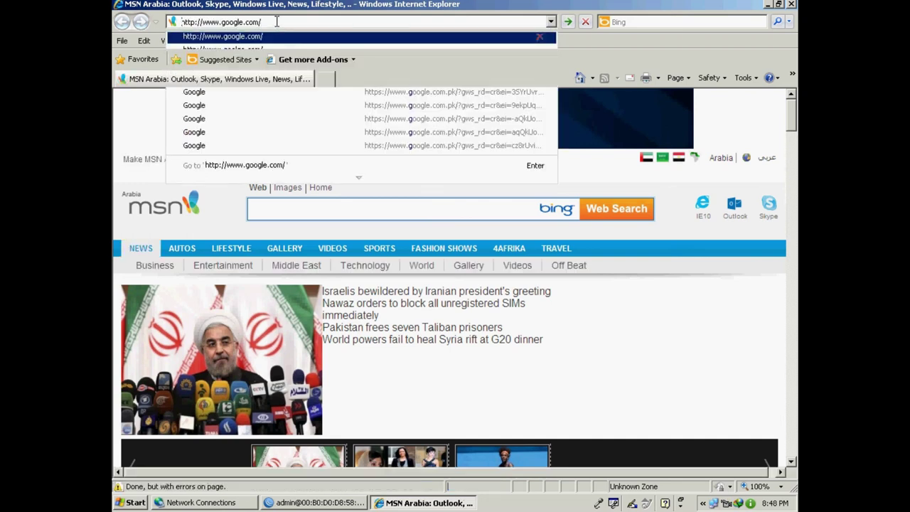
{"action": "key", "text": "Return"}
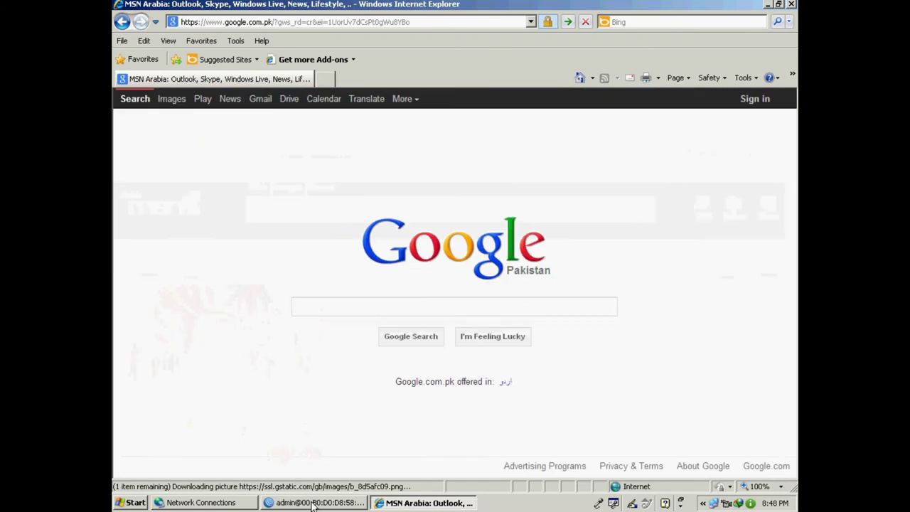
Switch to WinBox, close the web proxy access list, and apply and close the Web Proxy Settings.
{"action": "left_click", "coordinate": [318, 502]}
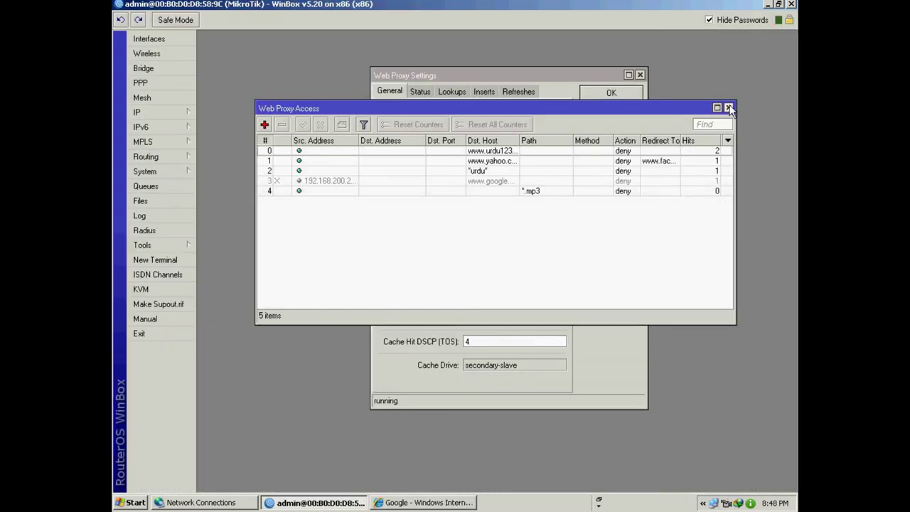
{"action": "left_click", "coordinate": [727, 107]}
{"action": "left_click", "coordinate": [604, 130]}
{"action": "left_click", "coordinate": [611, 94]}
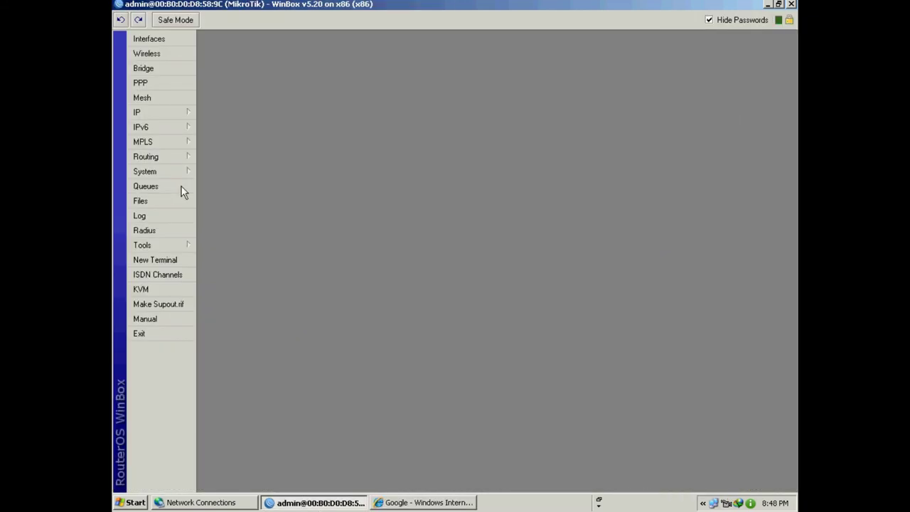
{"action": "left_click", "coordinate": [158, 245]}
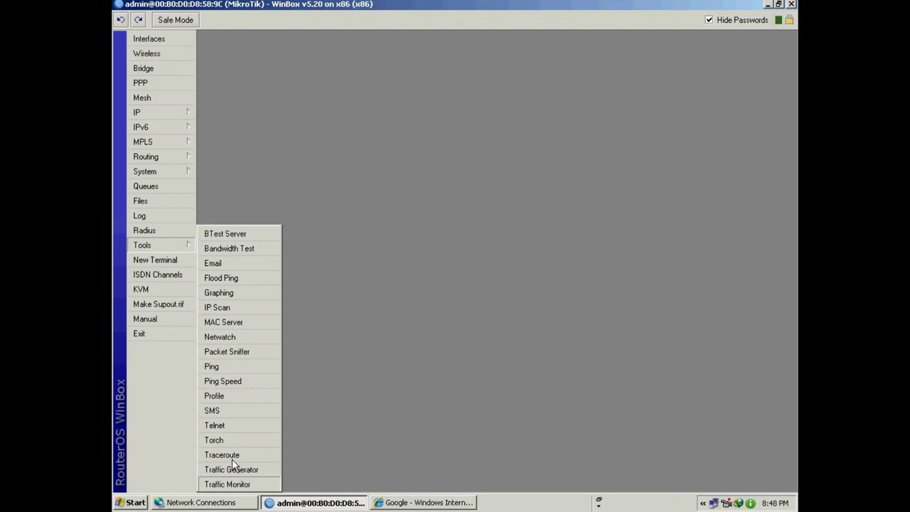
{"action": "left_click", "coordinate": [219, 365]}
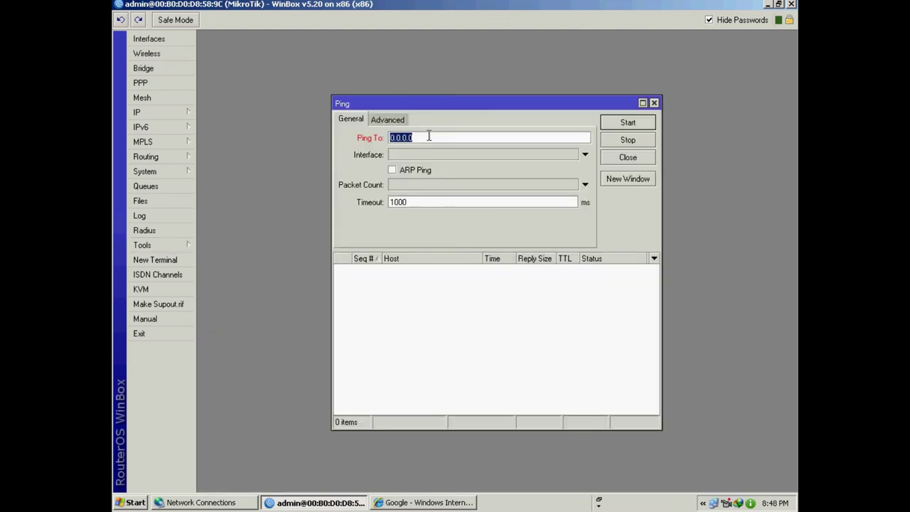
{"action": "type", "text": "www.urdupoint.com"}
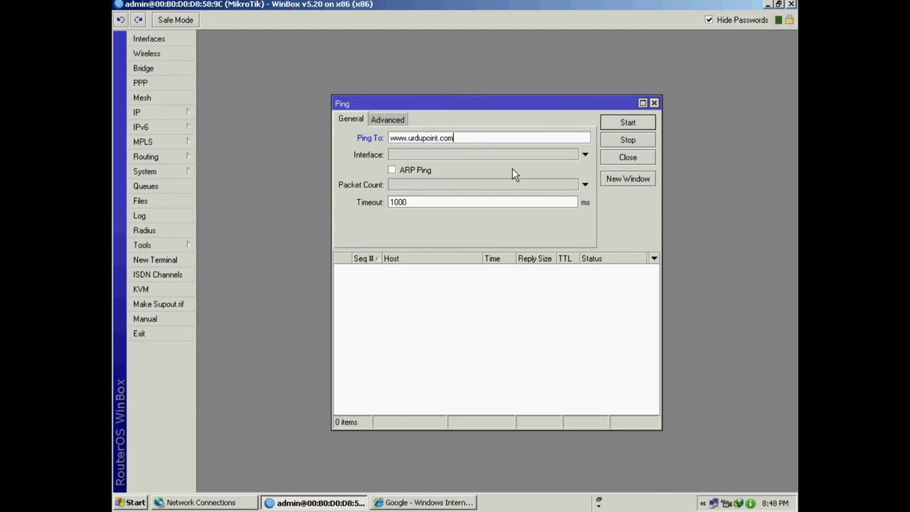
{"action": "left_click", "coordinate": [630, 128]}
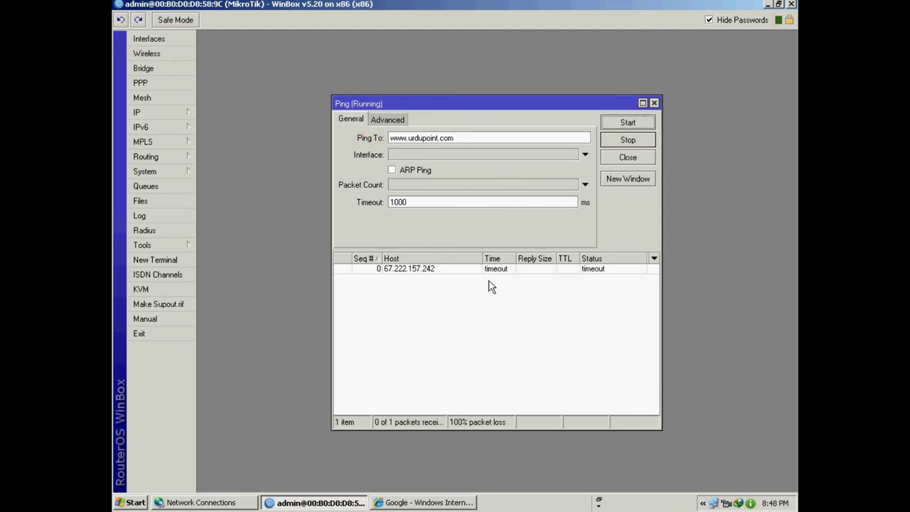
{"action": "left_click", "coordinate": [398, 270]}
{"action": "right_click", "coordinate": [399, 270]}
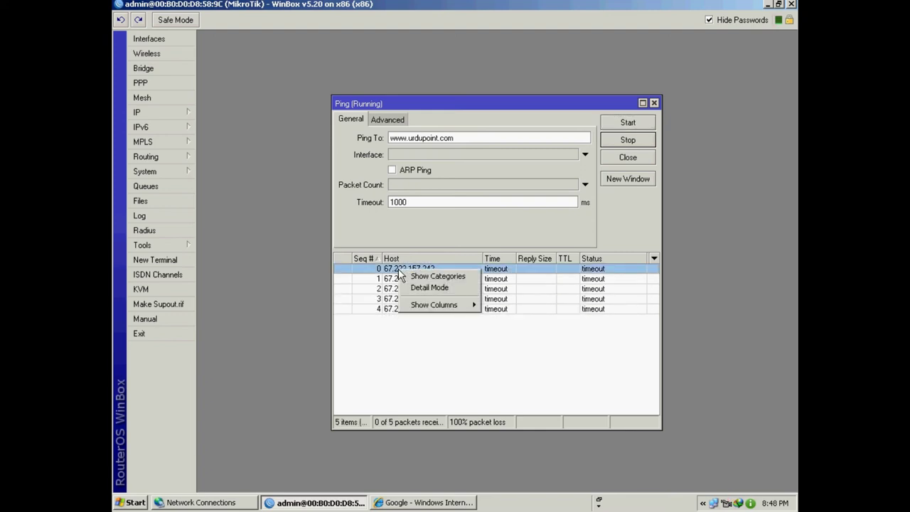
{"action": "left_click", "coordinate": [410, 362]}
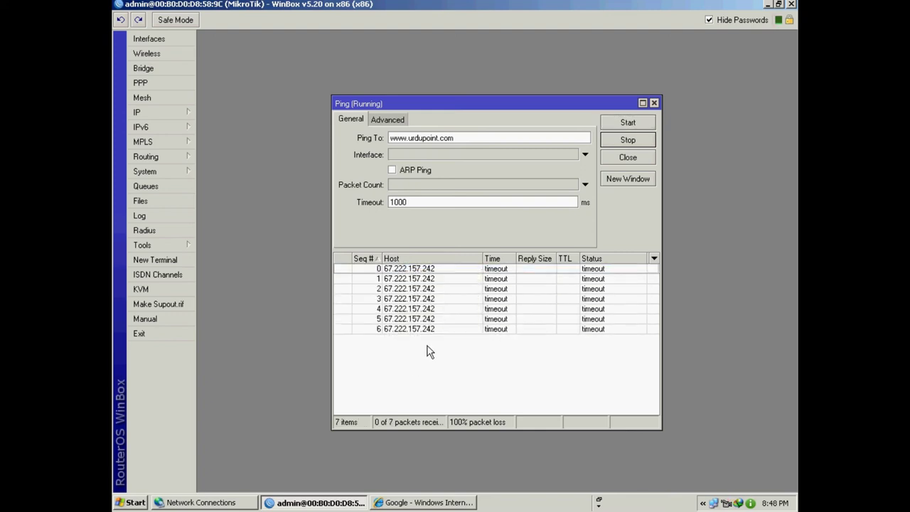
{"action": "left_click", "coordinate": [627, 140]}
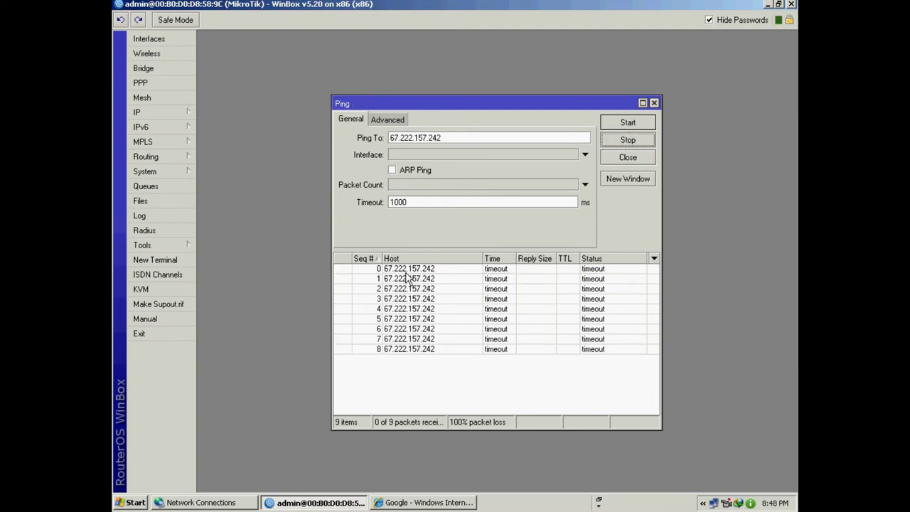
Switch to Internet Explorer and browse to the pinged IP address 67.222.157.242, checking it against the Ping results in WinBox.
{"action": "left_click", "coordinate": [410, 502]}
{"action": "left_click", "coordinate": [271, 22]}
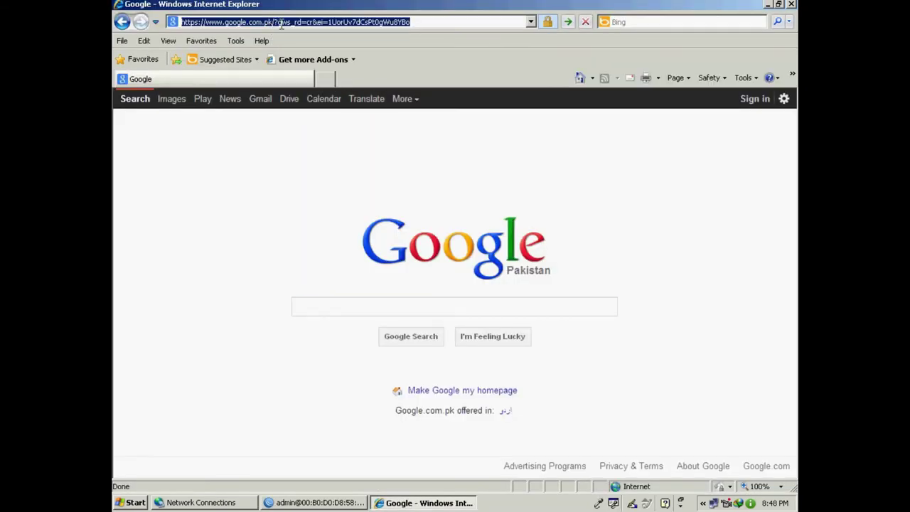
{"action": "type", "text": "67.222."}
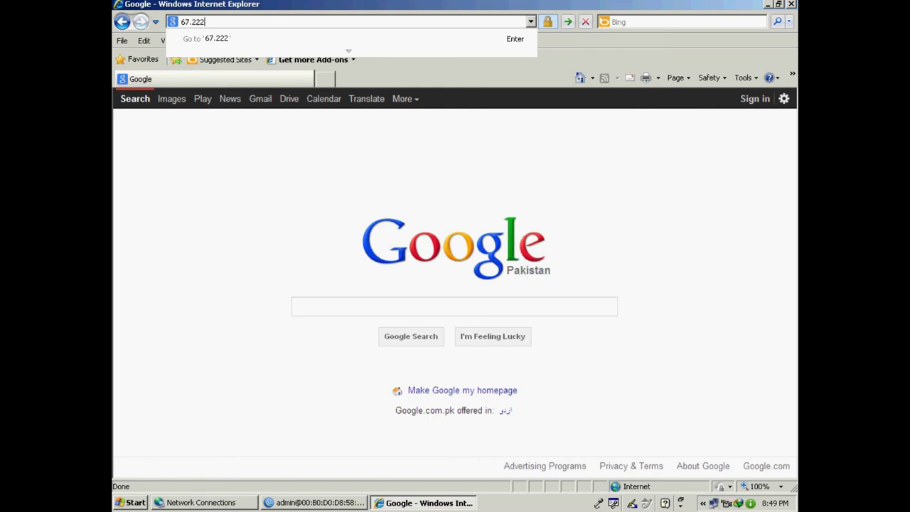
{"action": "left_click", "coordinate": [292, 506]}
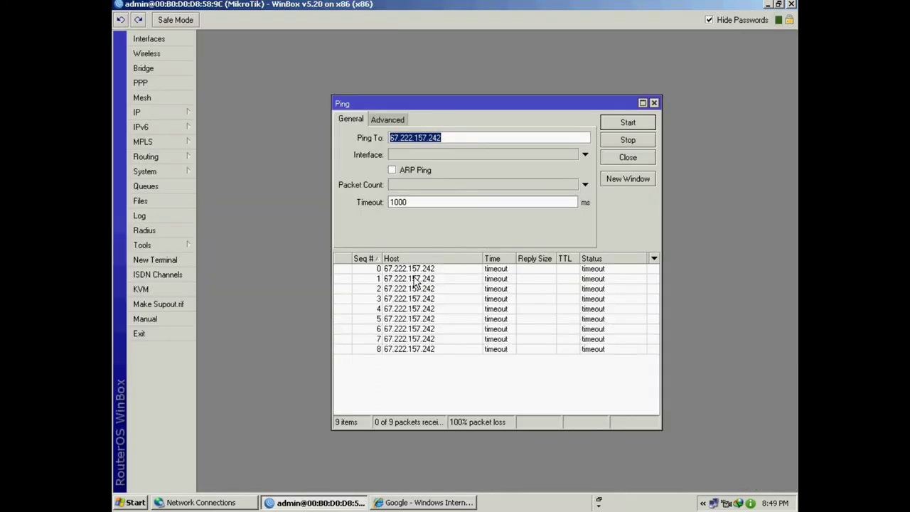
{"action": "left_click", "coordinate": [419, 503]}
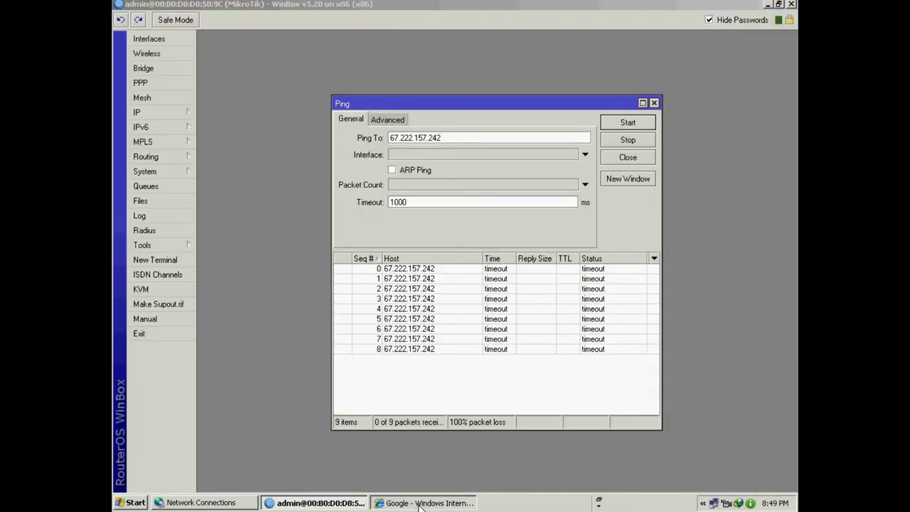
{"action": "left_click", "coordinate": [221, 20]}
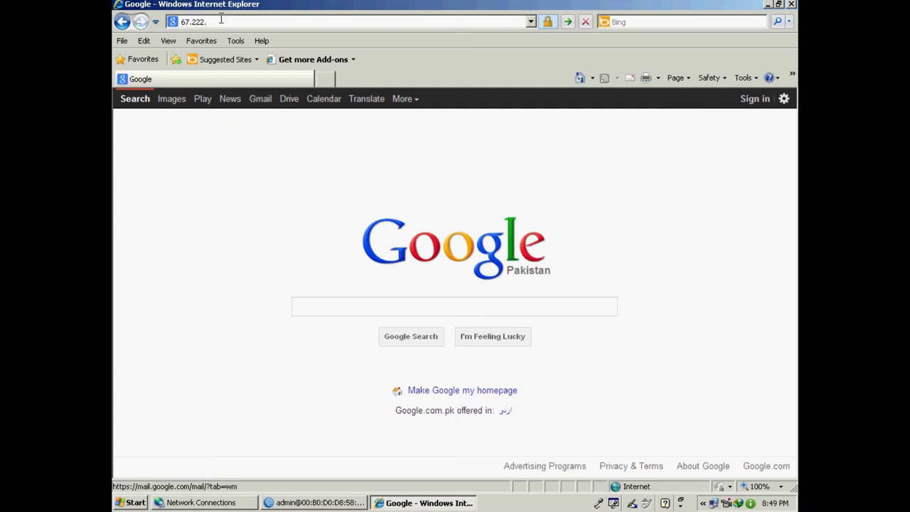
{"action": "type", "text": "157.242"}
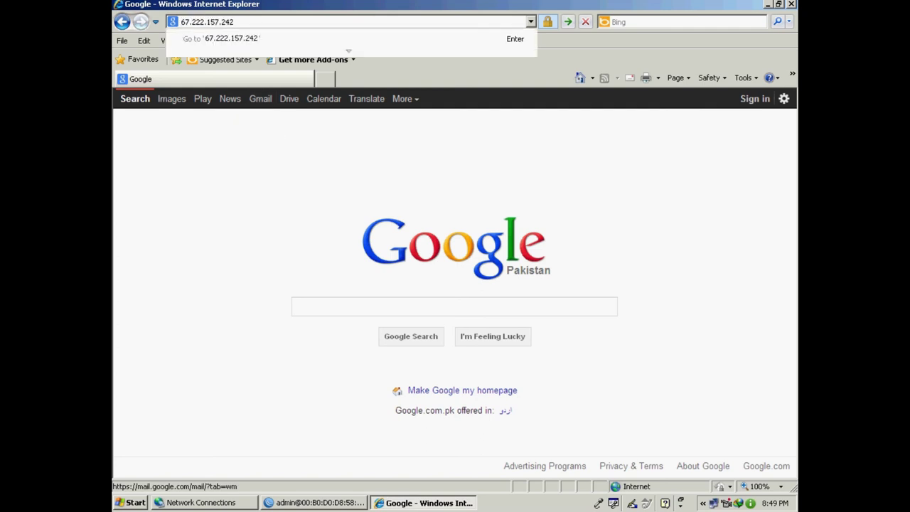
{"action": "key", "text": "Return"}
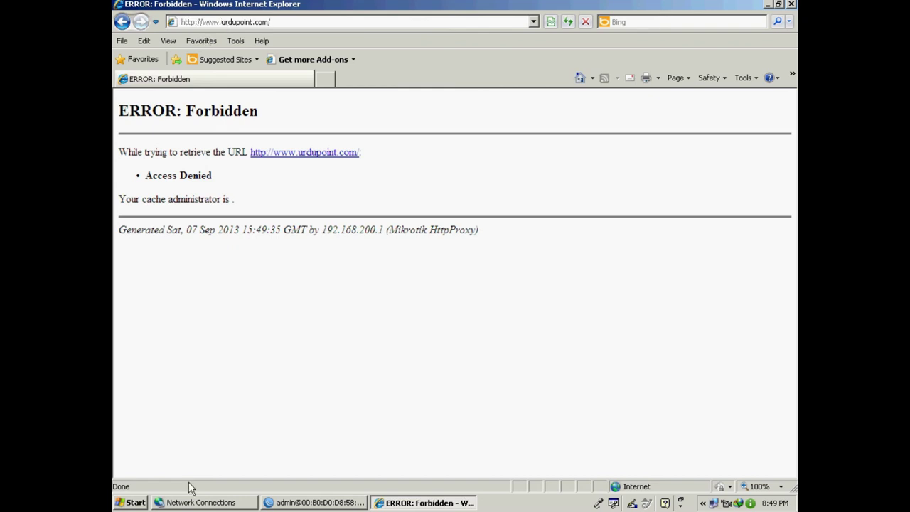
Return to WinBox, close the Ping tool, and disable the "urdu" host rule in the web proxy access list, applying the proxy settings.
{"action": "left_click", "coordinate": [298, 505]}
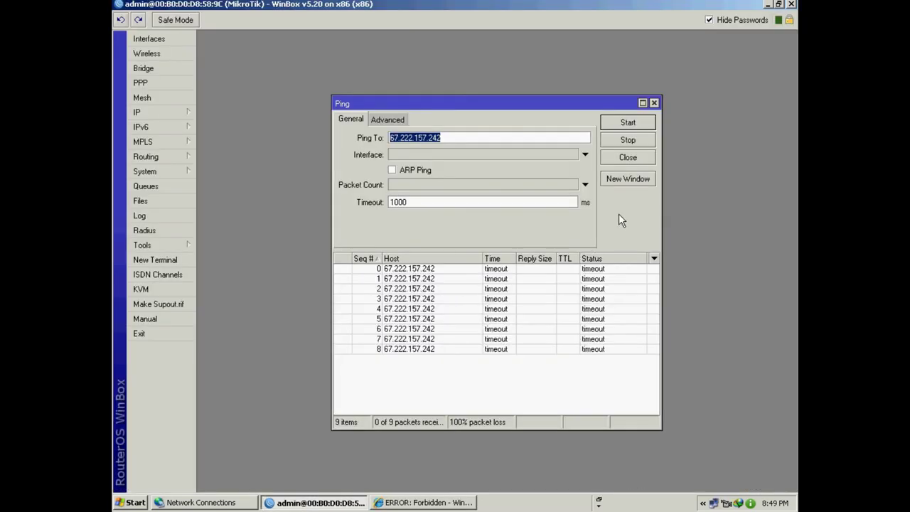
{"action": "left_click", "coordinate": [654, 103]}
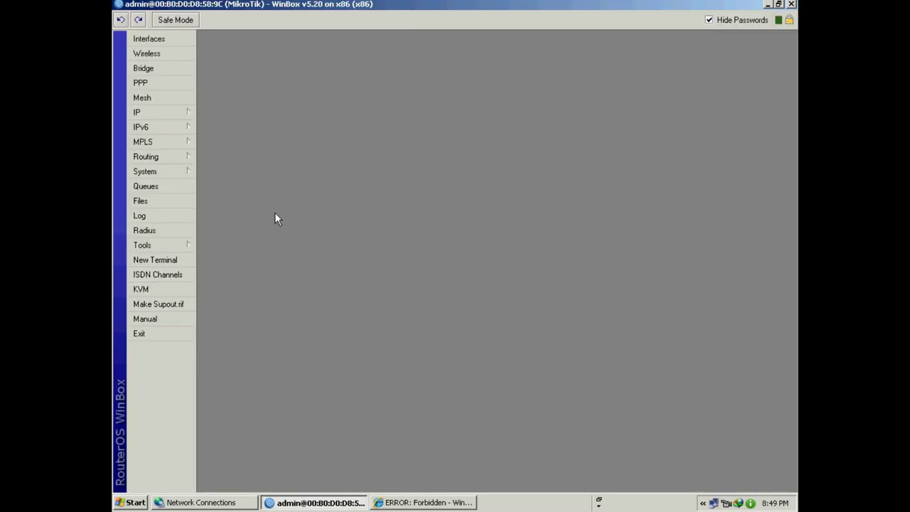
{"action": "left_click", "coordinate": [143, 117]}
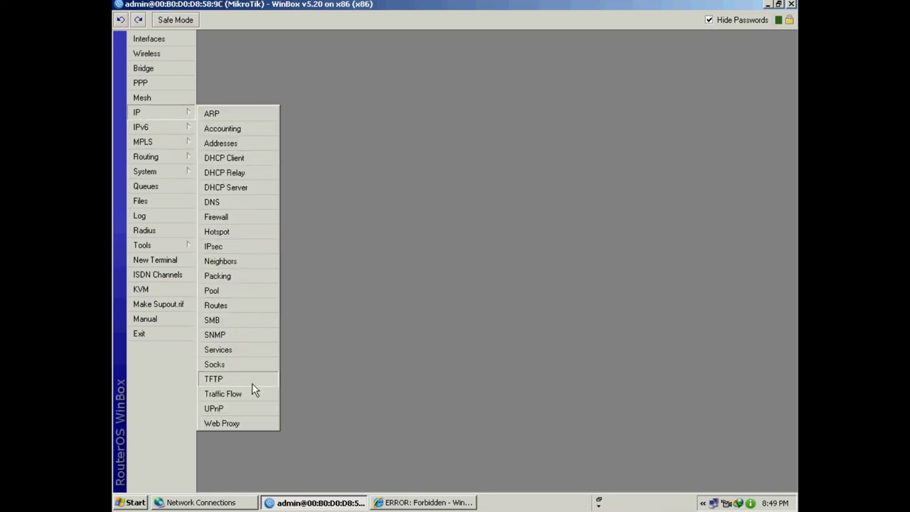
{"action": "left_click", "coordinate": [241, 423]}
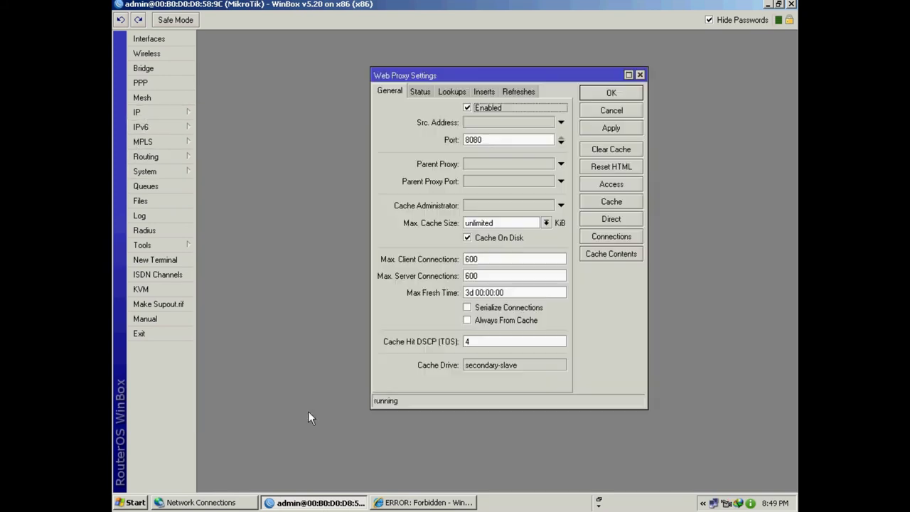
{"action": "left_click", "coordinate": [611, 184]}
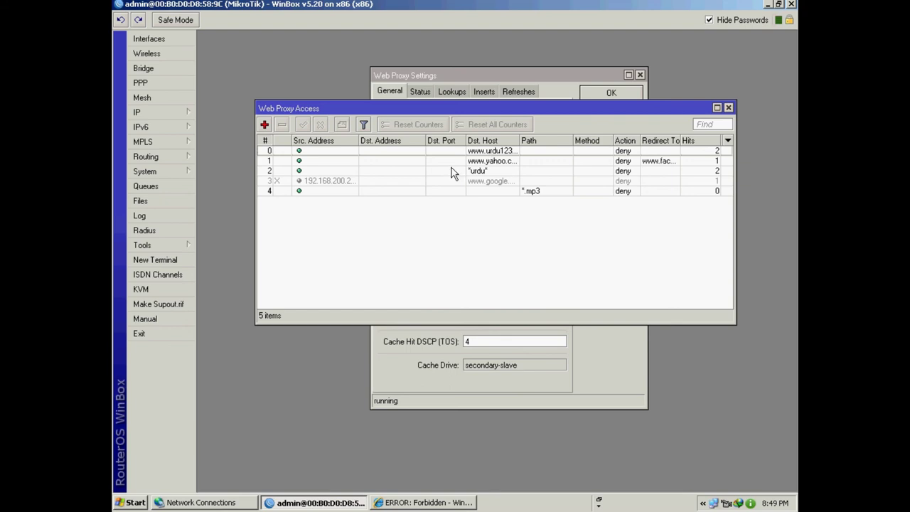
{"action": "left_click", "coordinate": [476, 172]}
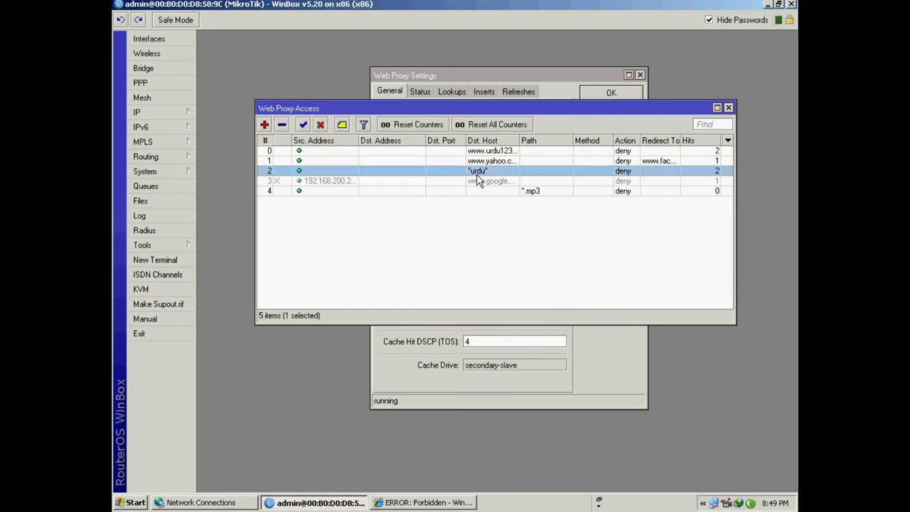
{"action": "left_click", "coordinate": [320, 125]}
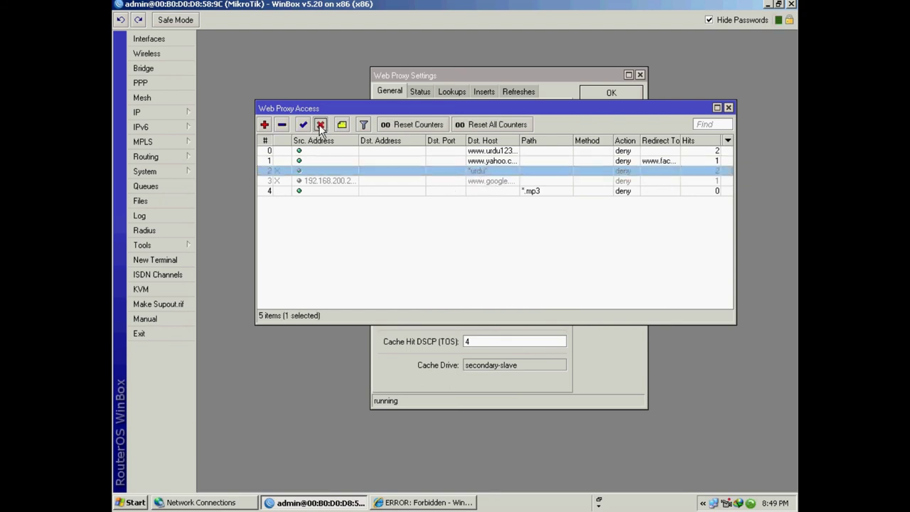
{"action": "left_click", "coordinate": [727, 108]}
{"action": "left_click", "coordinate": [611, 128]}
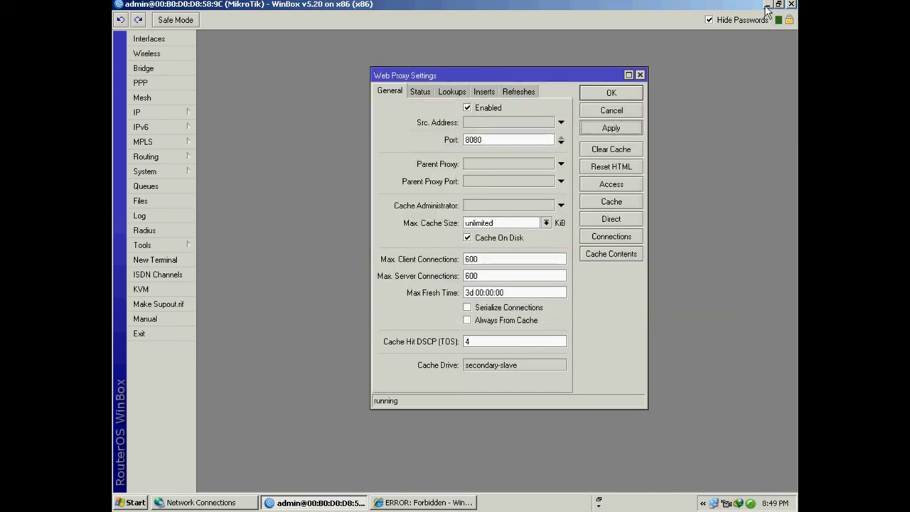
{"action": "left_click", "coordinate": [767, 4]}
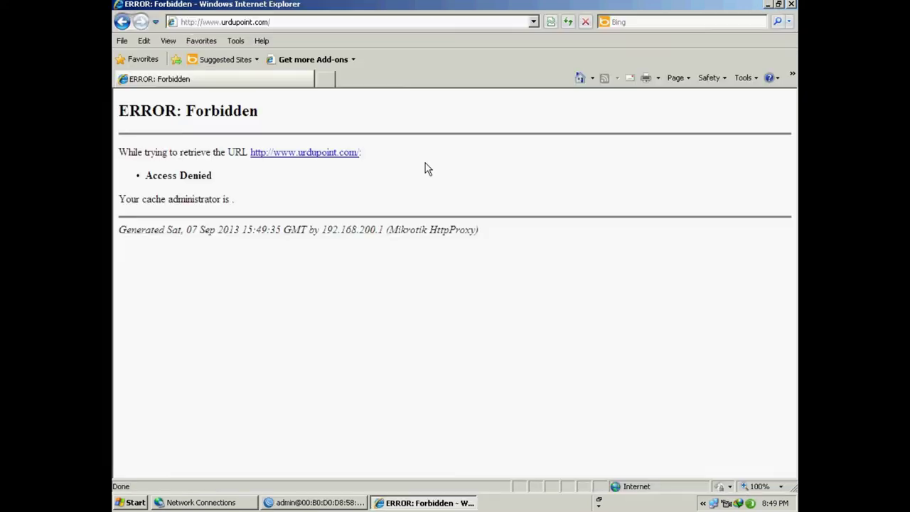
{"action": "left_click", "coordinate": [311, 23]}
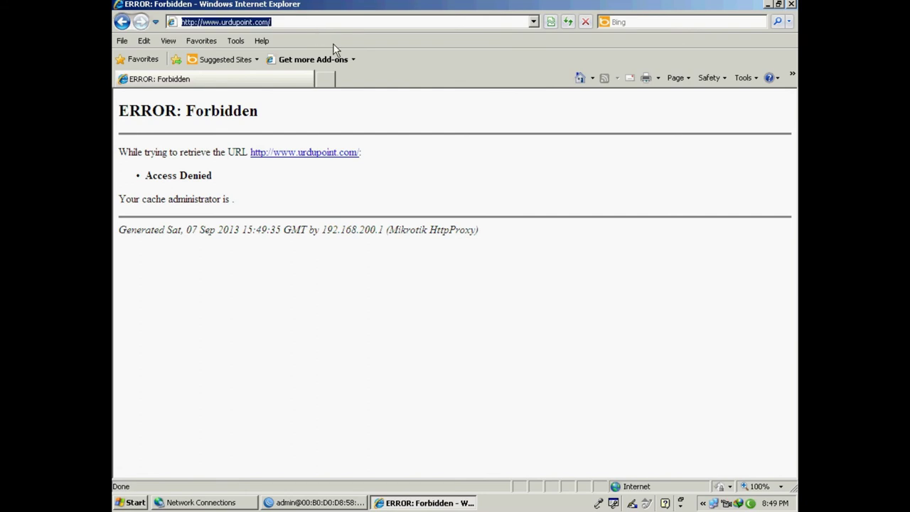
{"action": "left_click", "coordinate": [533, 22]}
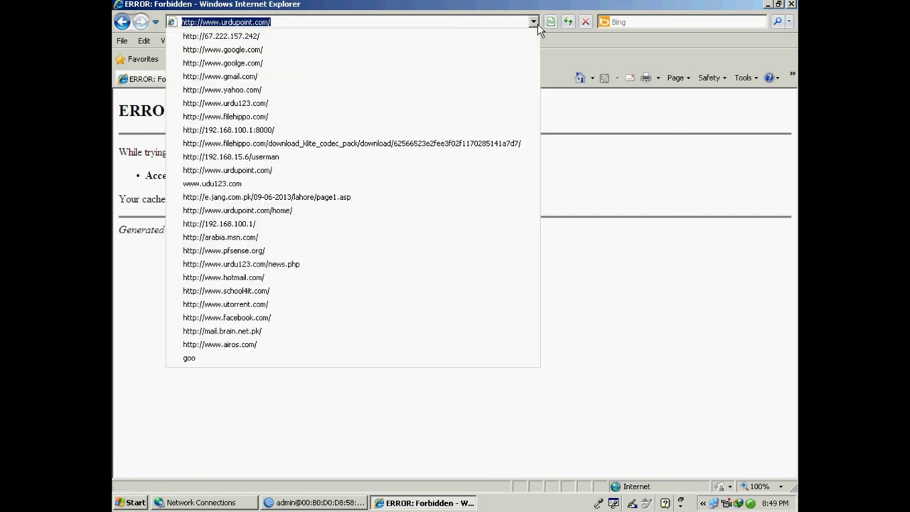
{"action": "left_click", "coordinate": [256, 35]}
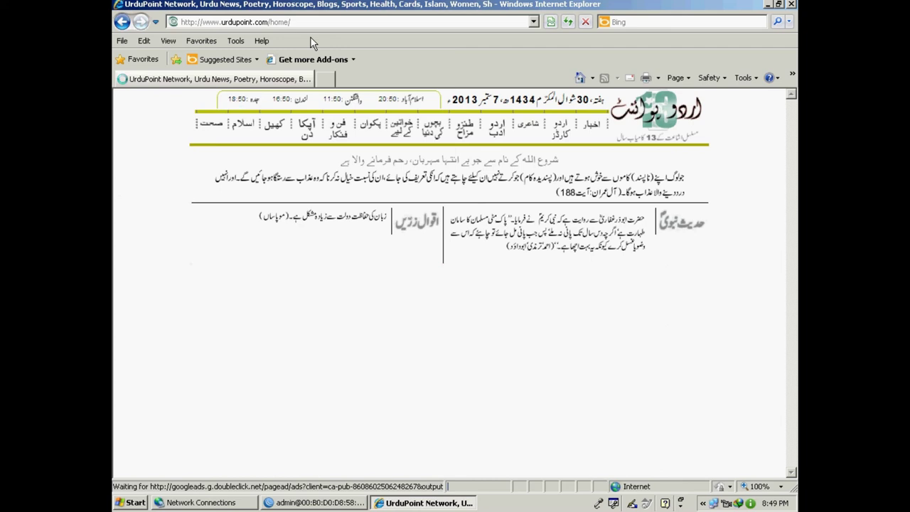
Switch to WinBox and review the rules in the Web Proxy Access list, closing the list when done.
{"action": "left_click", "coordinate": [307, 502]}
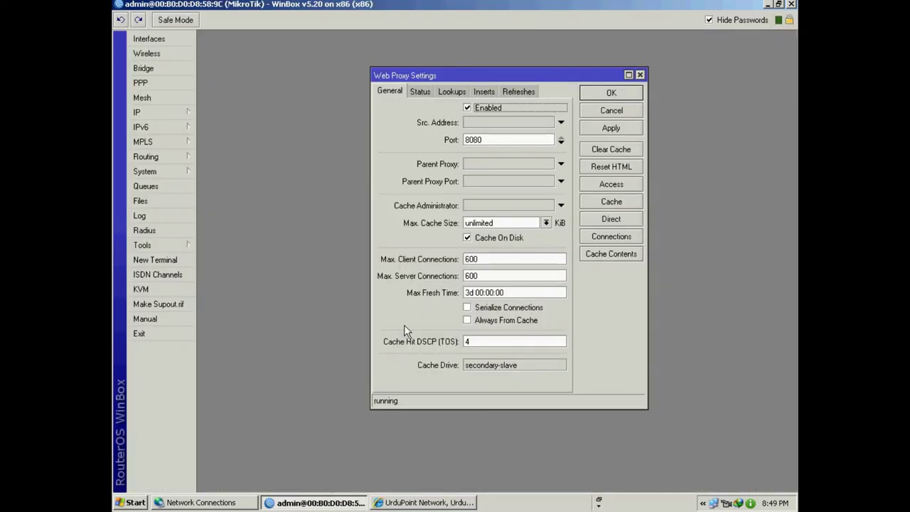
{"action": "left_click", "coordinate": [628, 185]}
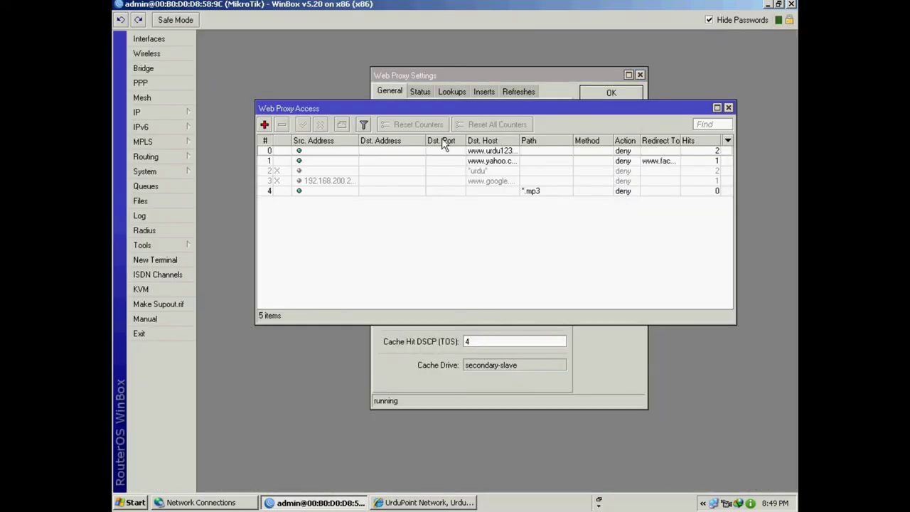
{"action": "left_click", "coordinate": [728, 108]}
Examine the firewall's NAT, Mangle and Filter rules and its active connections, and close the Firewall window.
{"action": "left_click", "coordinate": [139, 112]}
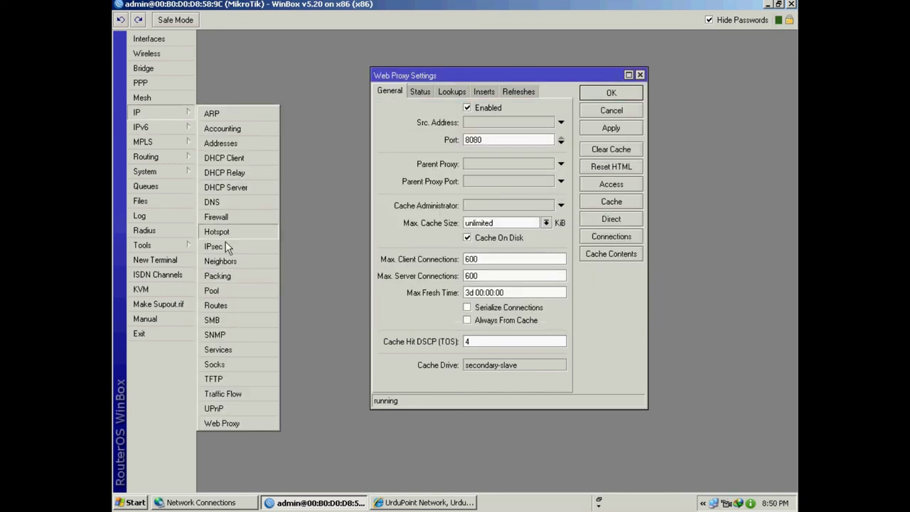
{"action": "left_click", "coordinate": [227, 218]}
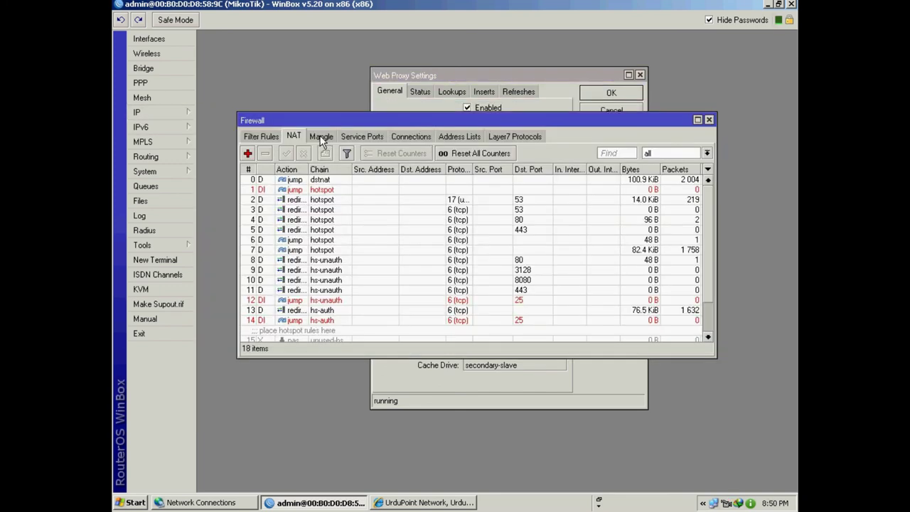
{"action": "left_click_drag", "start_coordinate": [706, 246], "coordinate": [709, 283]}
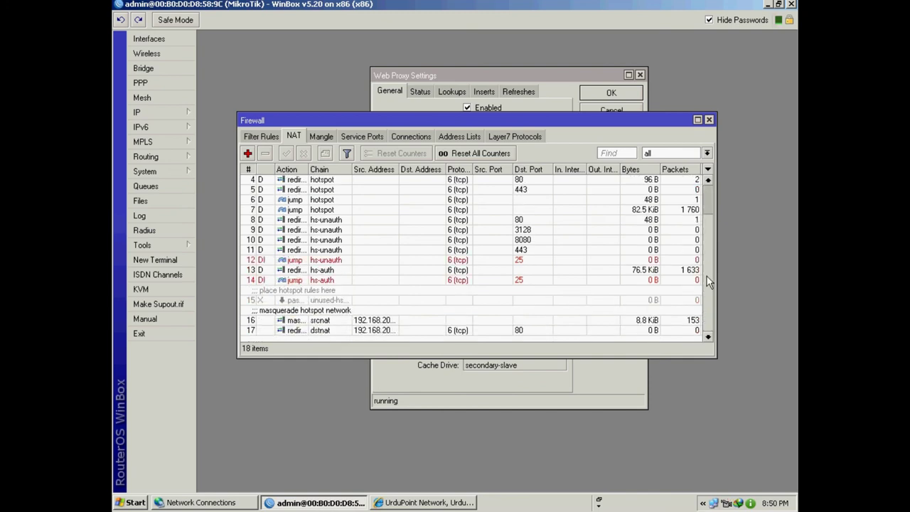
{"action": "left_click", "coordinate": [319, 139]}
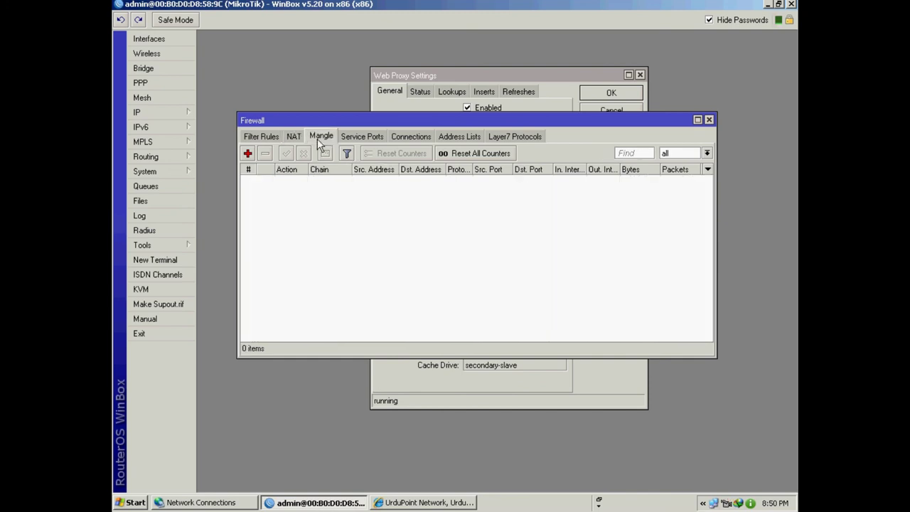
{"action": "left_click", "coordinate": [261, 142]}
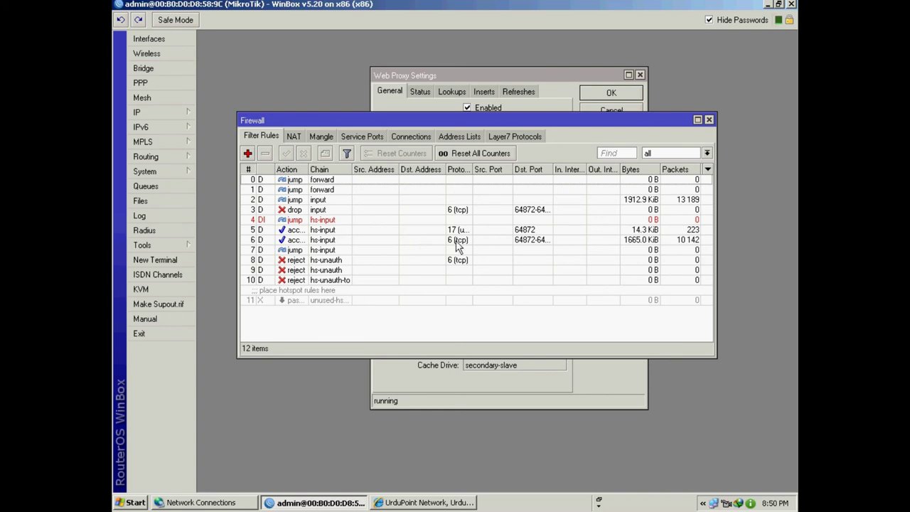
{"action": "left_click", "coordinate": [325, 137]}
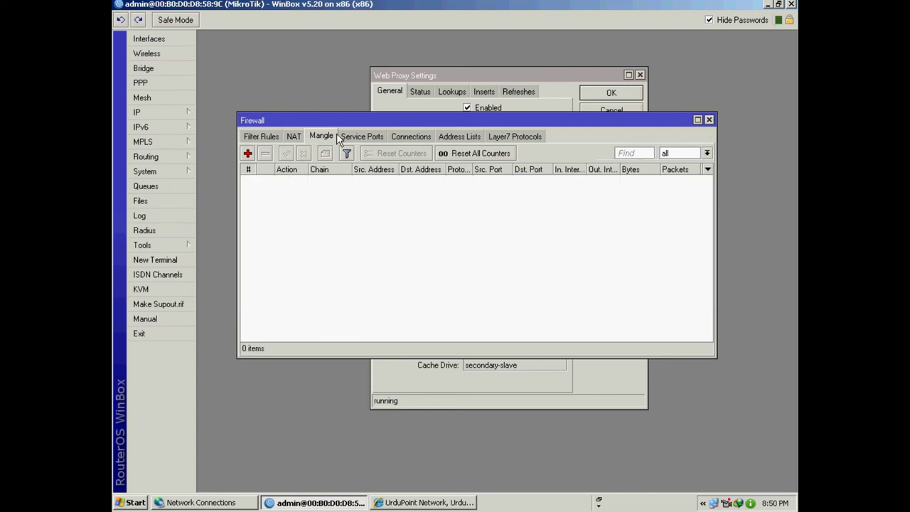
{"action": "left_click", "coordinate": [423, 137]}
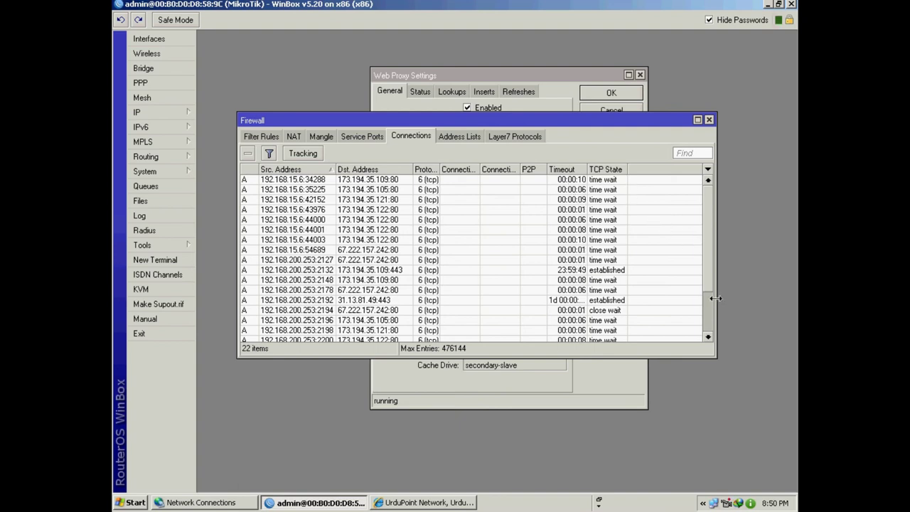
{"action": "left_click_drag", "start_coordinate": [705, 282], "coordinate": [701, 313]}
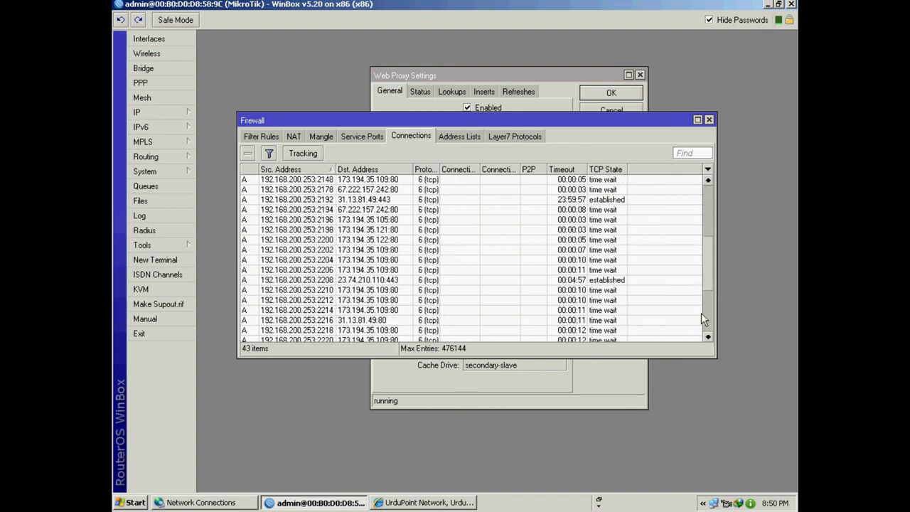
{"action": "left_click", "coordinate": [709, 120]}
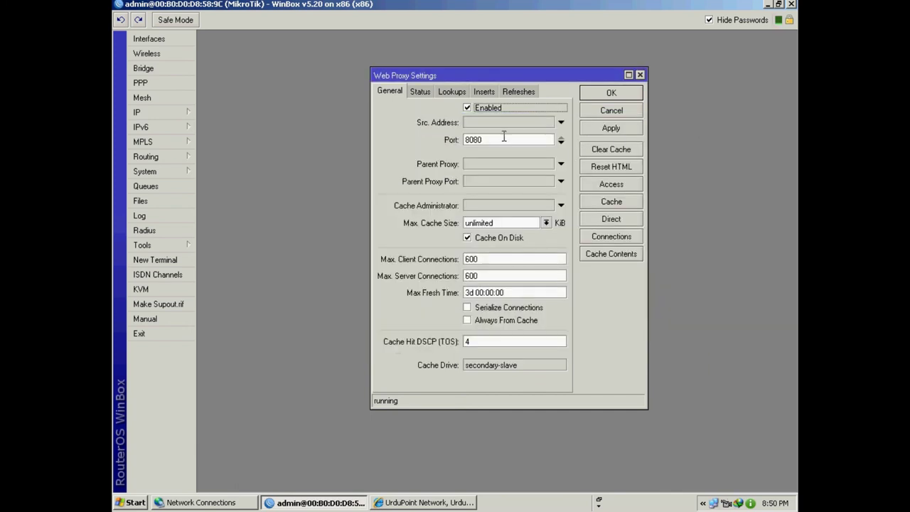
Bring up the Clear Cache confirmation and decline it, and review the web proxy's Status, Lookups, Inserts and Refreshes statistics.
{"action": "left_click", "coordinate": [620, 149]}
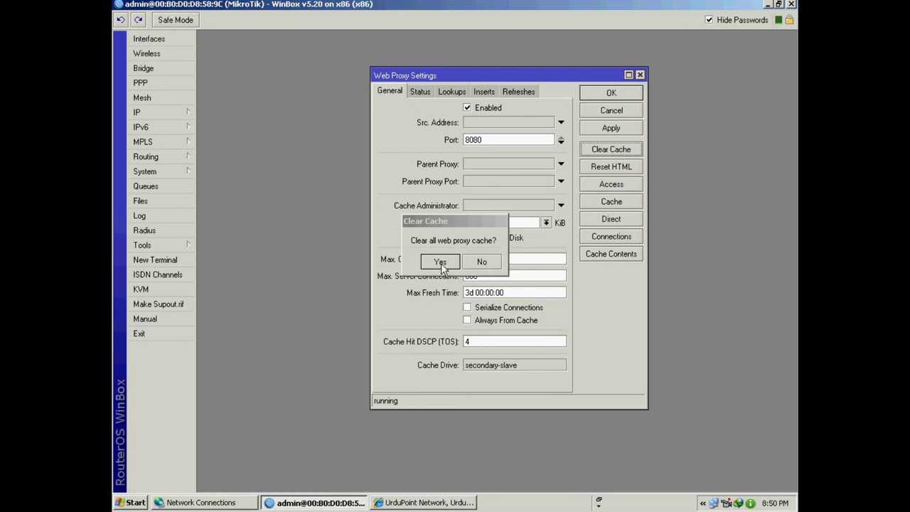
{"action": "left_click", "coordinate": [483, 262]}
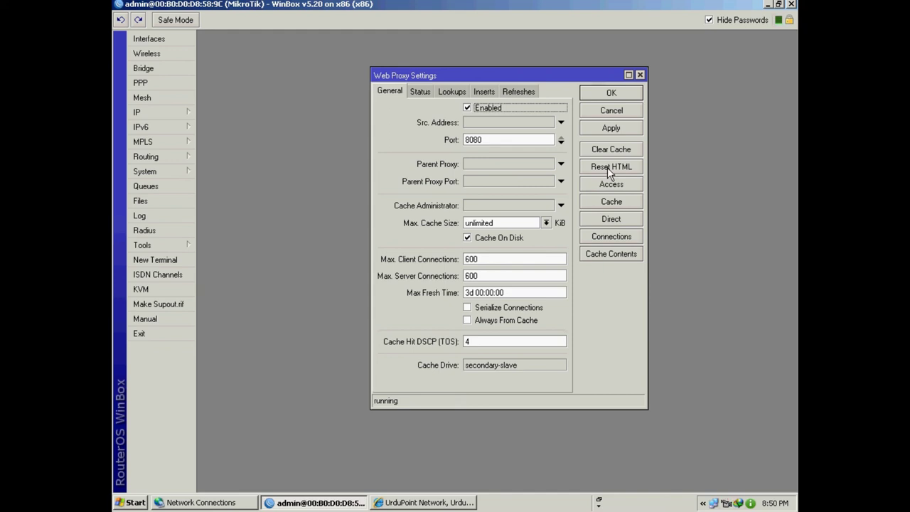
{"action": "left_click", "coordinate": [420, 93]}
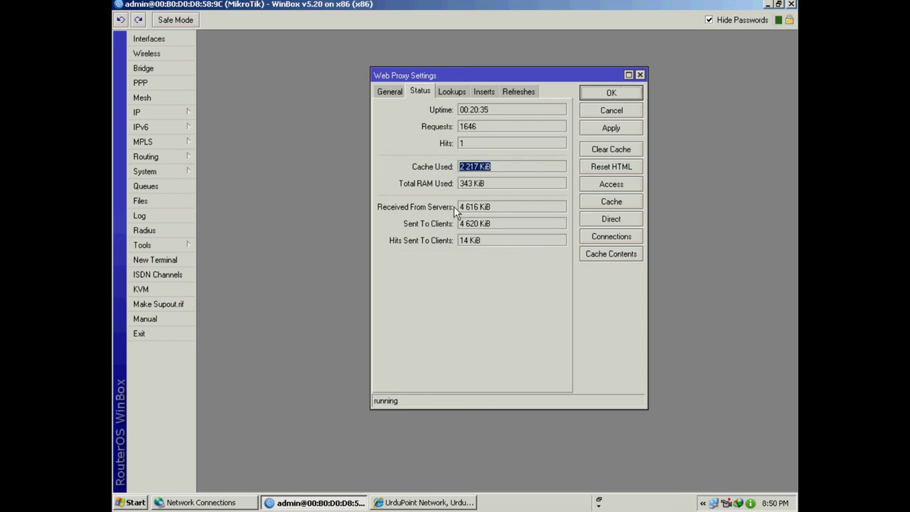
{"action": "left_click_drag", "start_coordinate": [497, 208], "coordinate": [453, 207]}
{"action": "left_click", "coordinate": [454, 93]}
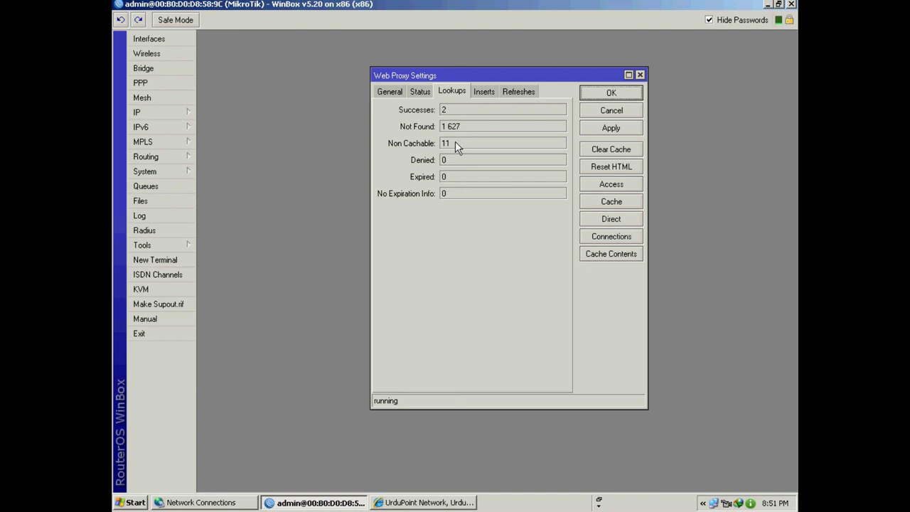
{"action": "left_click", "coordinate": [485, 94]}
{"action": "left_click", "coordinate": [516, 93]}
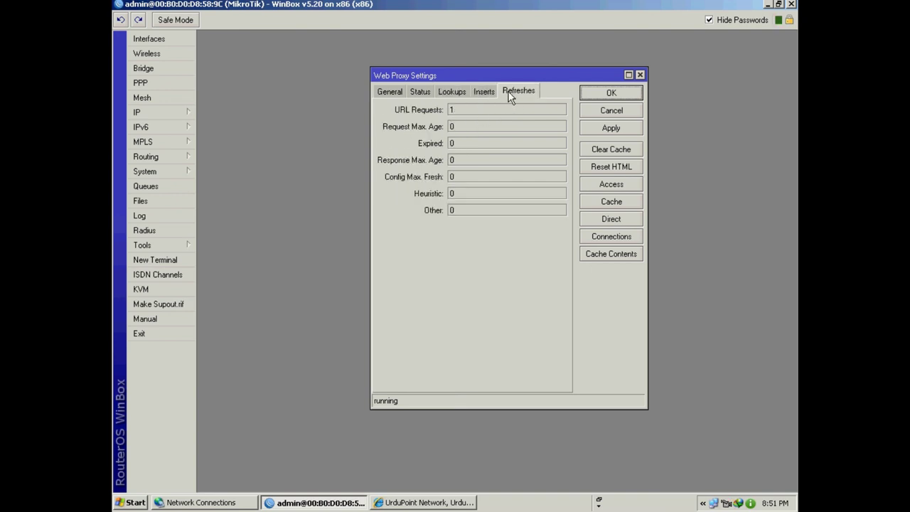
{"action": "left_click", "coordinate": [390, 93]}
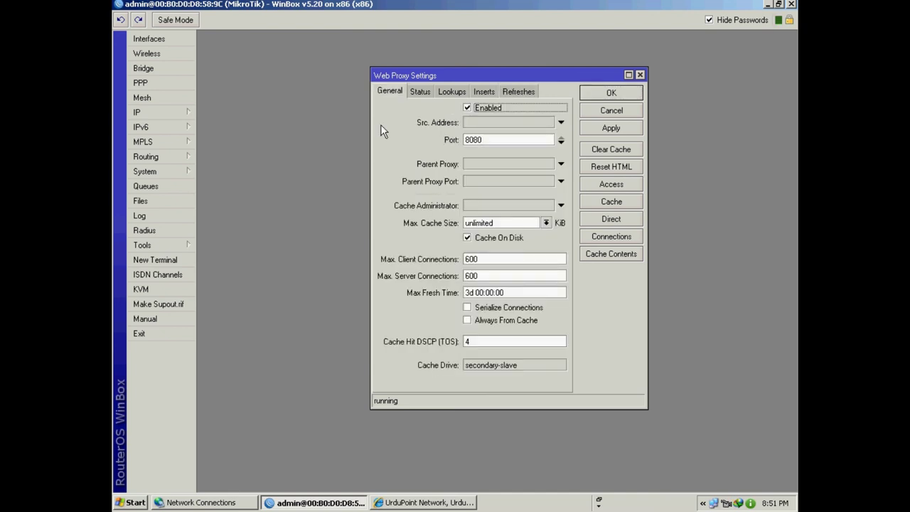
Inspect the web proxy's Connections, Direct and Cache lists, closing each one after viewing it.
{"action": "left_click", "coordinate": [617, 238]}
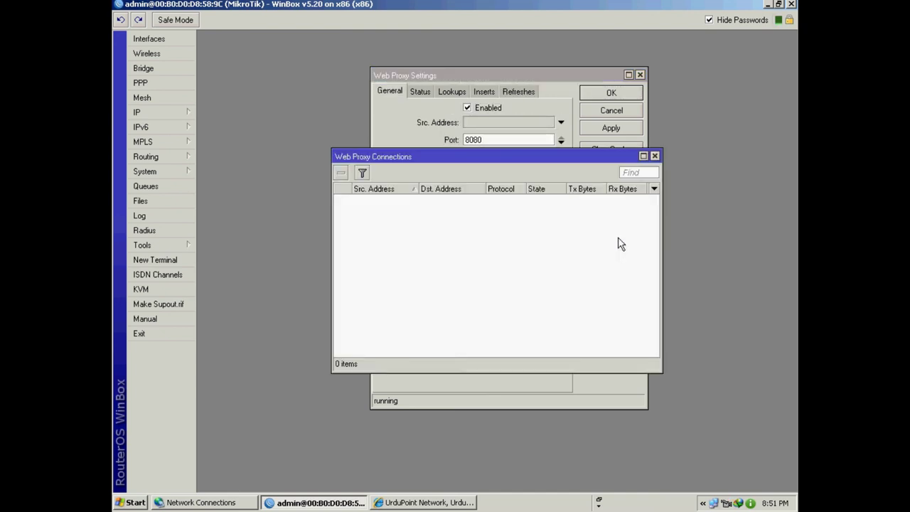
{"action": "left_click", "coordinate": [655, 155]}
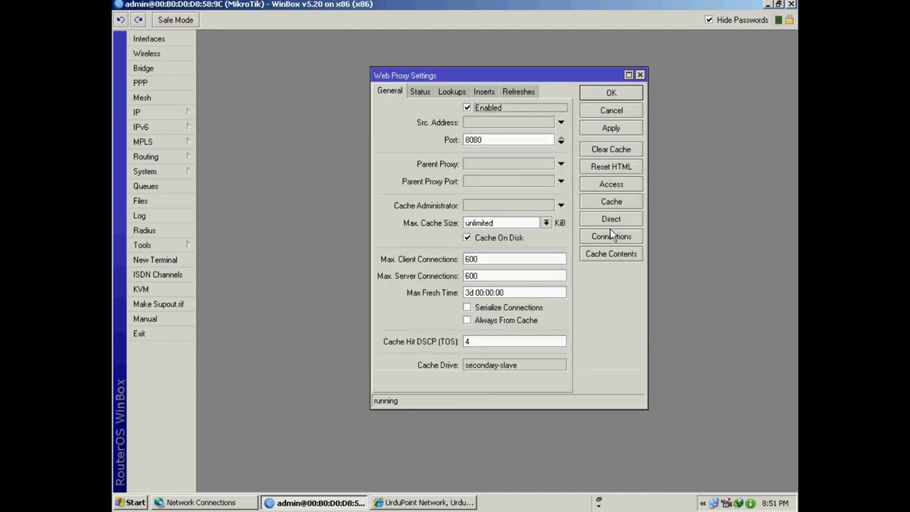
{"action": "left_click", "coordinate": [609, 218]}
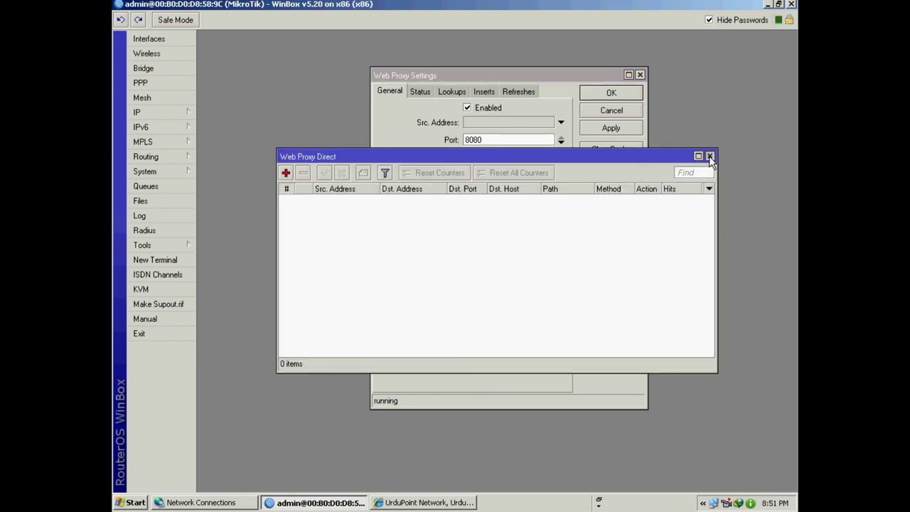
{"action": "left_click", "coordinate": [711, 156]}
{"action": "left_click", "coordinate": [609, 202]}
{"action": "left_click", "coordinate": [709, 155]}
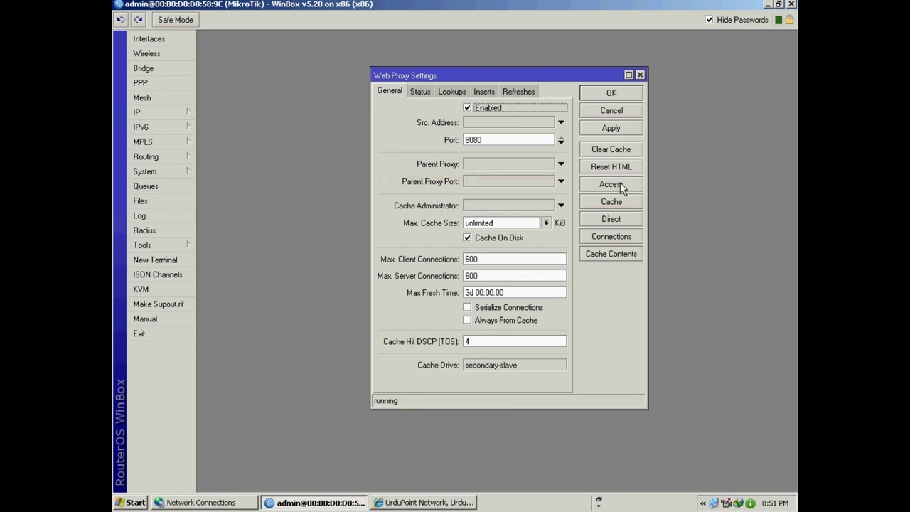
Look through the web proxy's cached URIs to the urdupoint.com entries, and close the web proxy settings.
{"action": "left_click", "coordinate": [616, 253]}
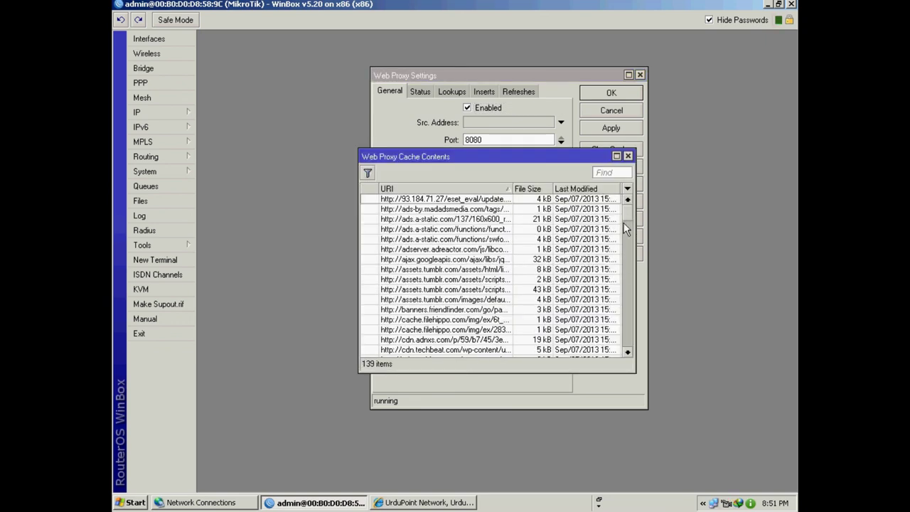
{"action": "left_click_drag", "start_coordinate": [627, 215], "coordinate": [604, 358]}
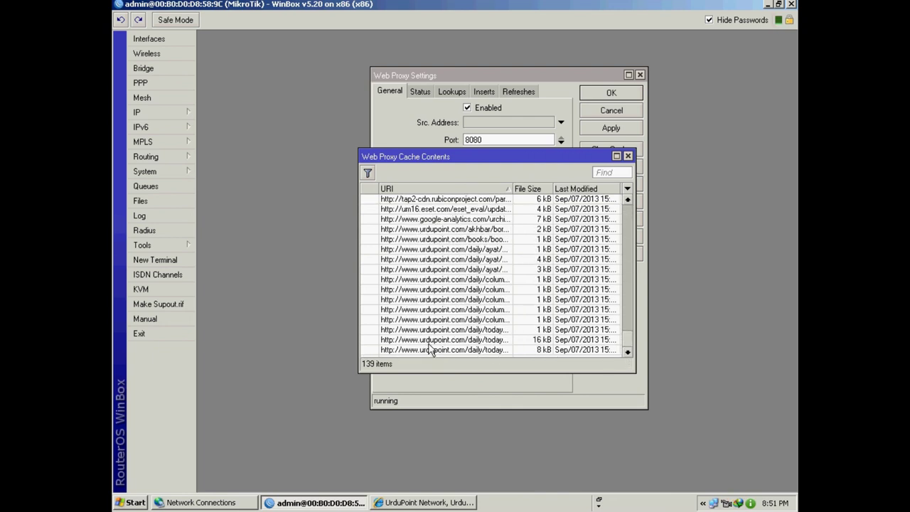
{"action": "left_click", "coordinate": [627, 156]}
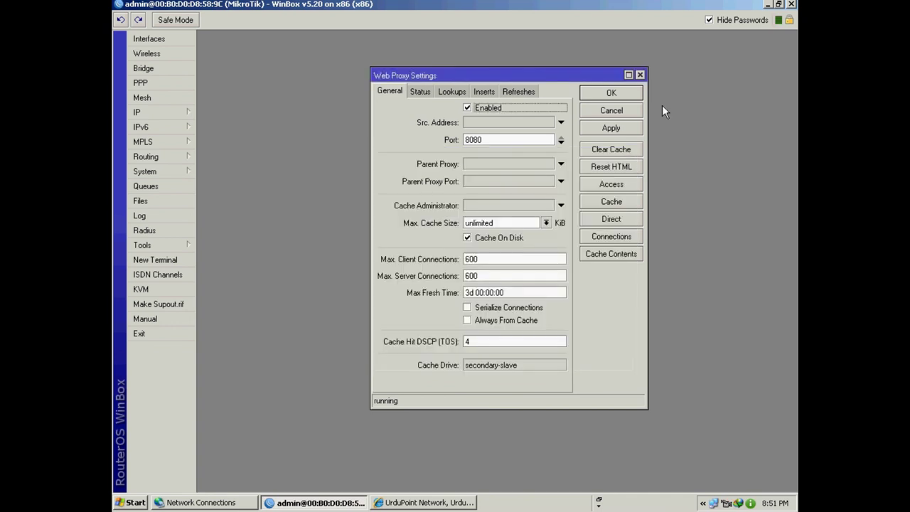
{"action": "left_click", "coordinate": [611, 92]}
Minimize WinBox and browse to Google in Internet Explorer.
{"action": "left_click", "coordinate": [767, 4]}
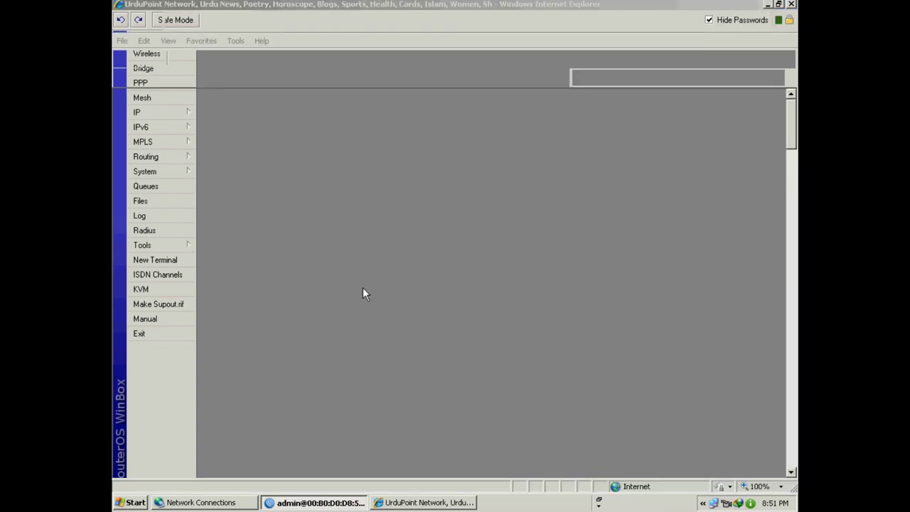
{"action": "left_click", "coordinate": [306, 23]}
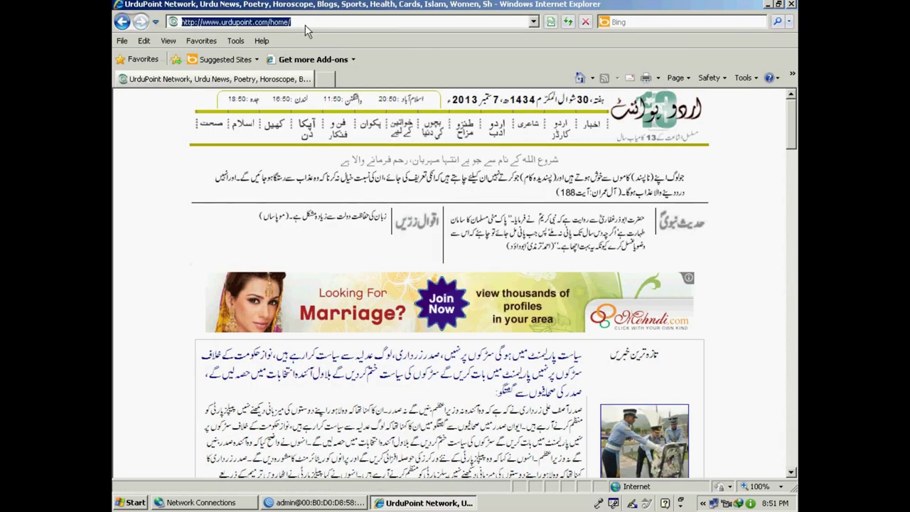
{"action": "type", "text": "w"}
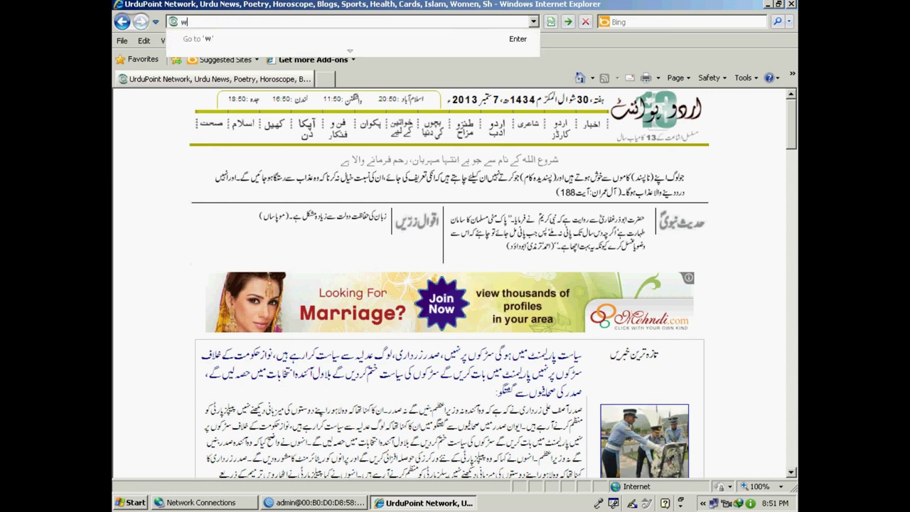
{"action": "type", "text": "ww.g"}
{"action": "key", "text": "Down"}
{"action": "key", "text": "Return"}
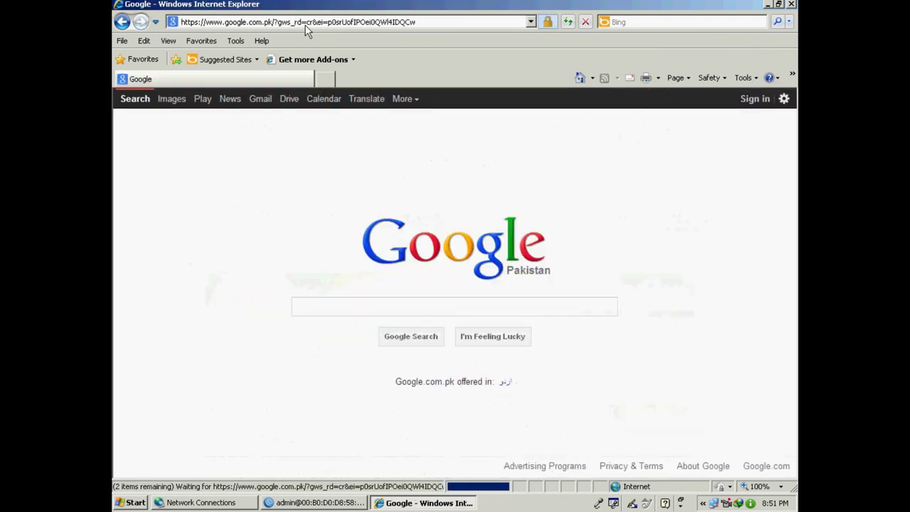
Search Google for "jang epaper", open the e.jang.com.pk result, and dismiss the browser's error report without sending it.
{"action": "type", "text": "jang"}
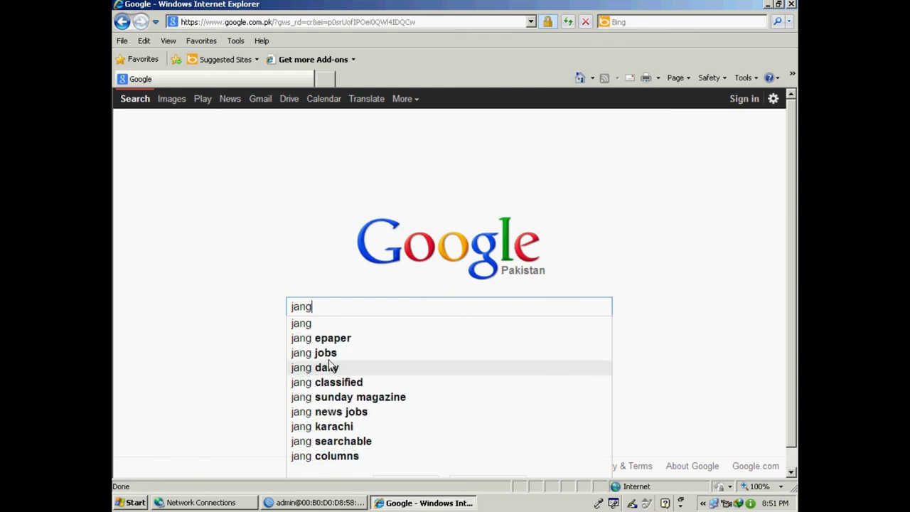
{"action": "left_click", "coordinate": [329, 340]}
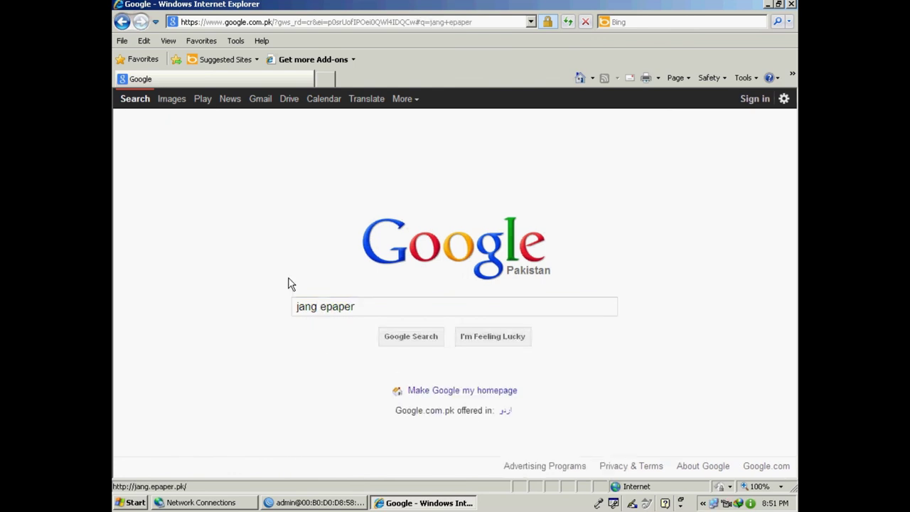
{"action": "left_click", "coordinate": [253, 225]}
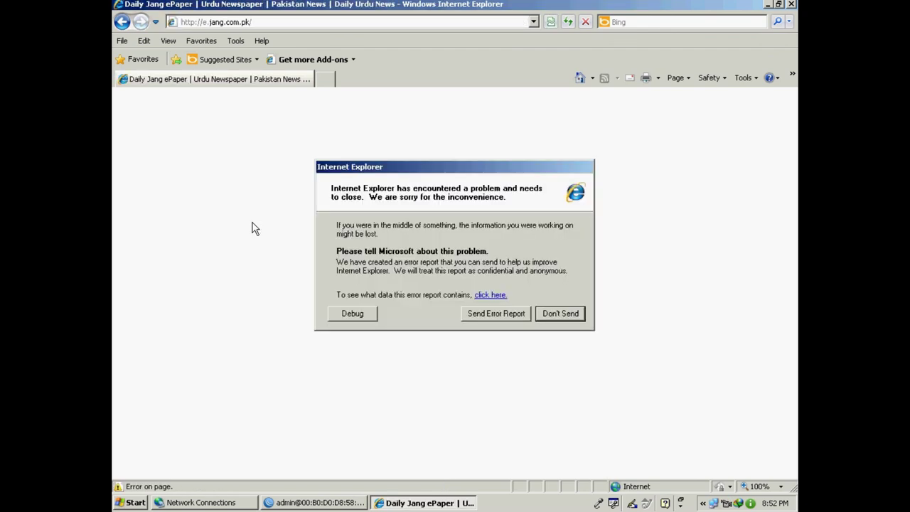
{"action": "left_click", "coordinate": [562, 316]}
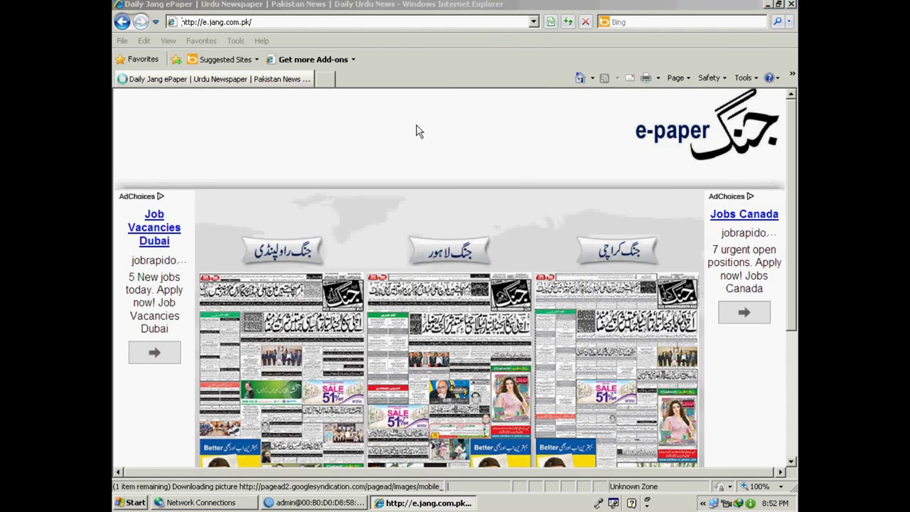
Open the Lahore edition of the Jang e-paper, enlarge its window, and read down the front page.
{"action": "left_click", "coordinate": [452, 349]}
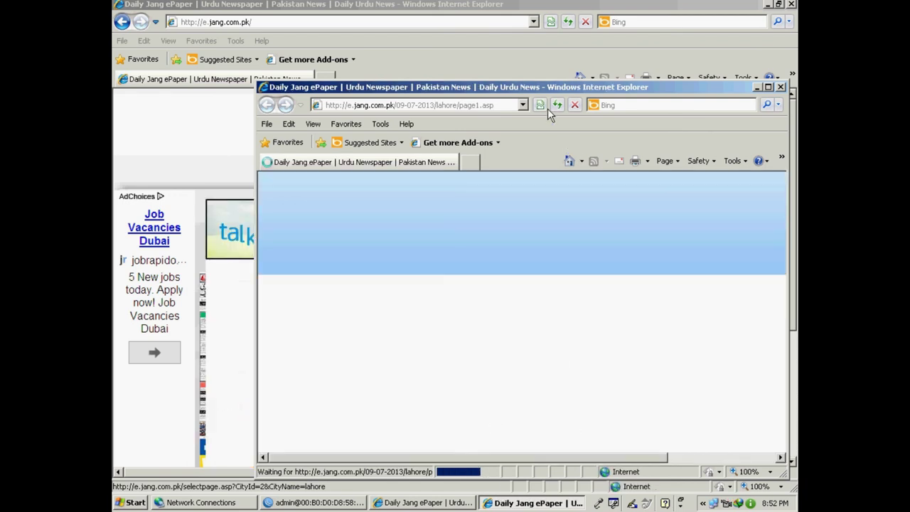
{"action": "left_click_drag", "start_coordinate": [548, 87], "coordinate": [467, 52]}
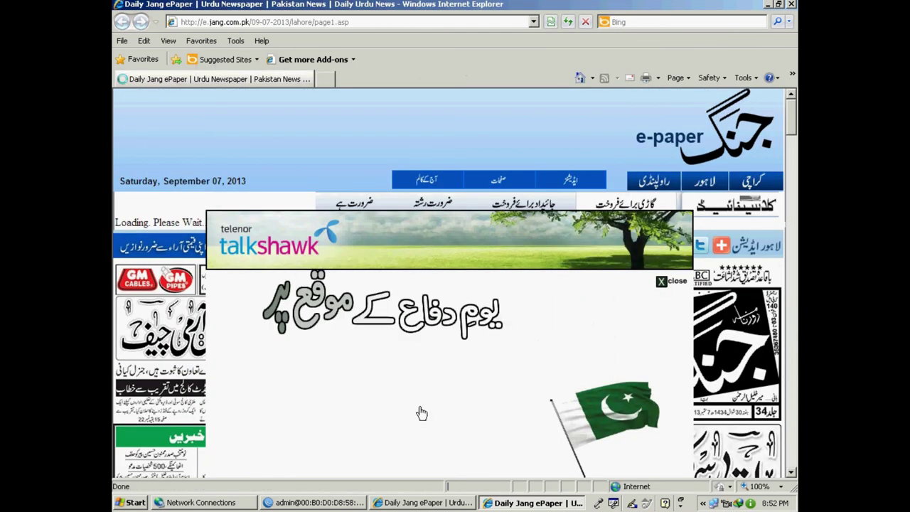
{"action": "left_click_drag", "start_coordinate": [791, 124], "coordinate": [700, 174]}
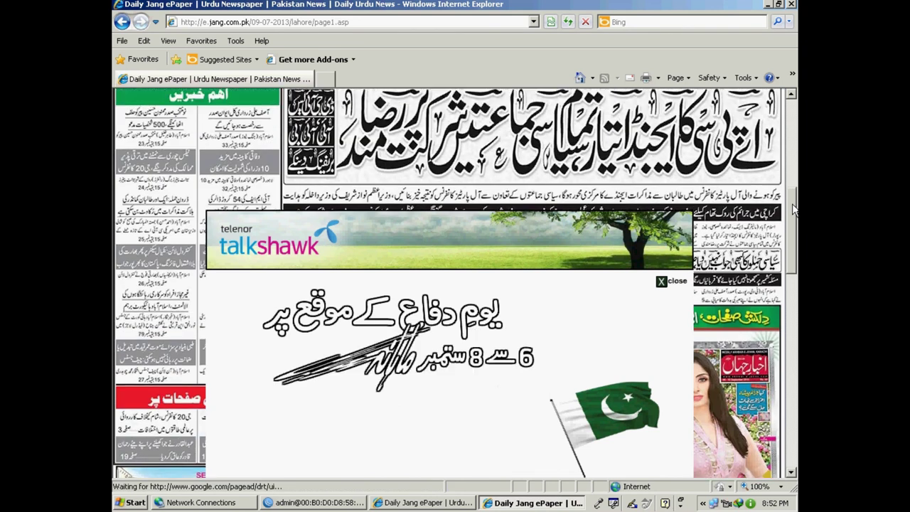
View the main headline story from the Jang Lahore front page, and close the story and the remaining e-paper browser windows.
{"action": "left_click", "coordinate": [564, 111]}
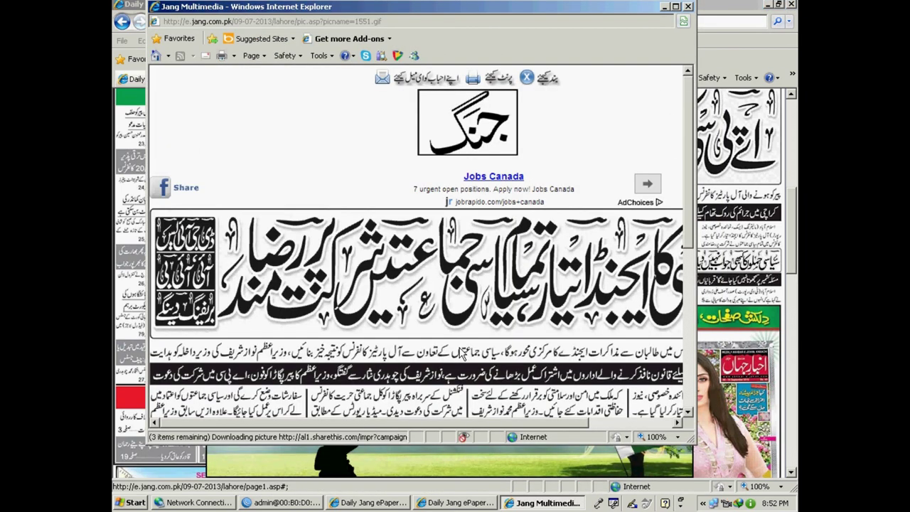
{"action": "left_click", "coordinate": [688, 6]}
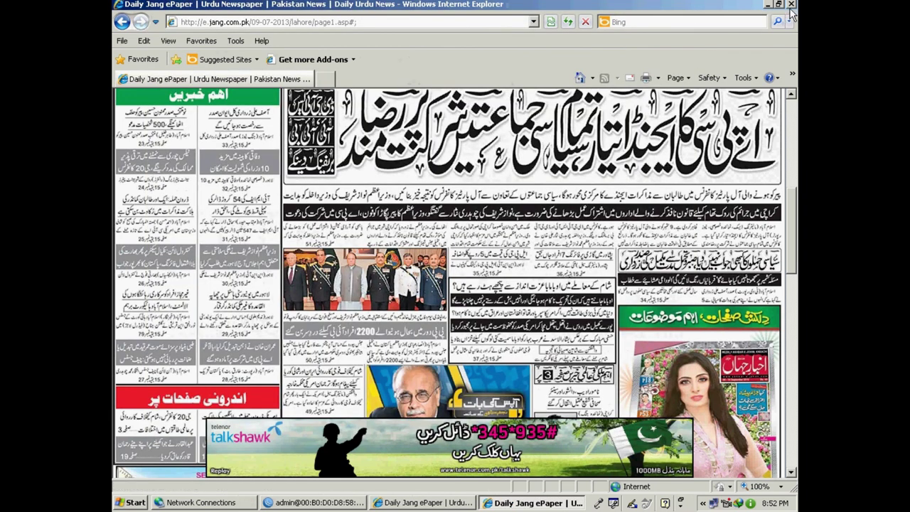
{"action": "key", "text": "BackSpace"}
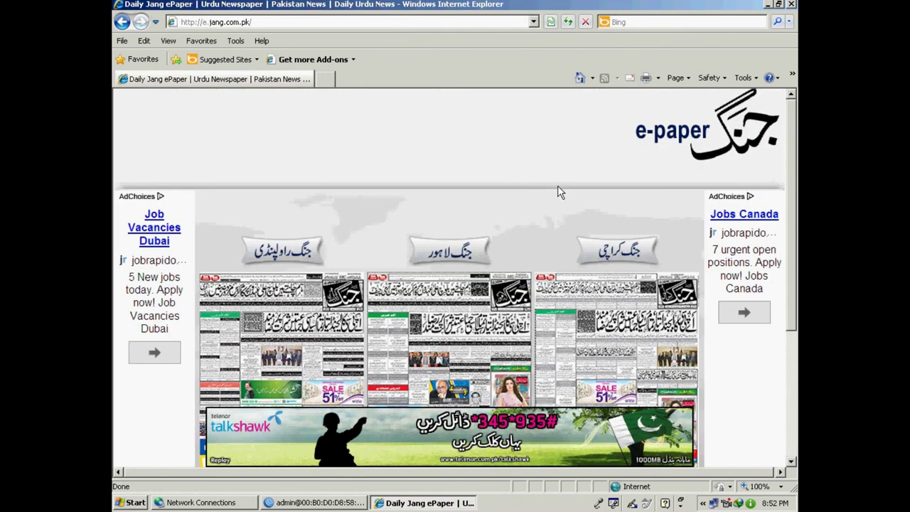
{"action": "left_click", "coordinate": [791, 4]}
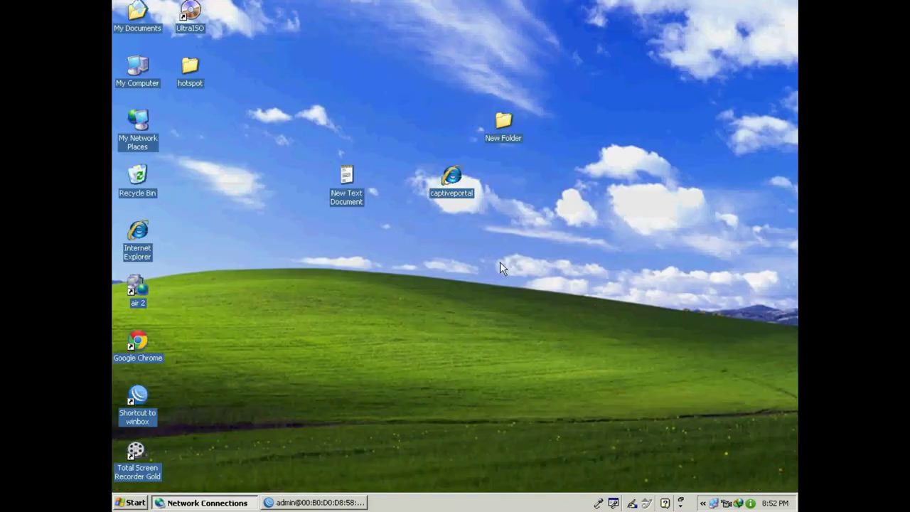
Switch to WinBox, review the general web proxy settings under IP, and accept them to close the dialog.
{"action": "left_click", "coordinate": [321, 502]}
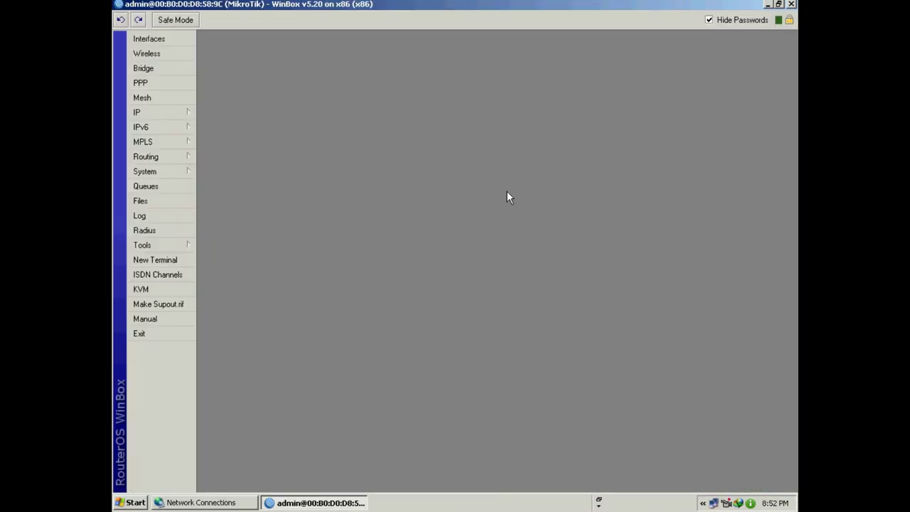
{"action": "left_click", "coordinate": [163, 111]}
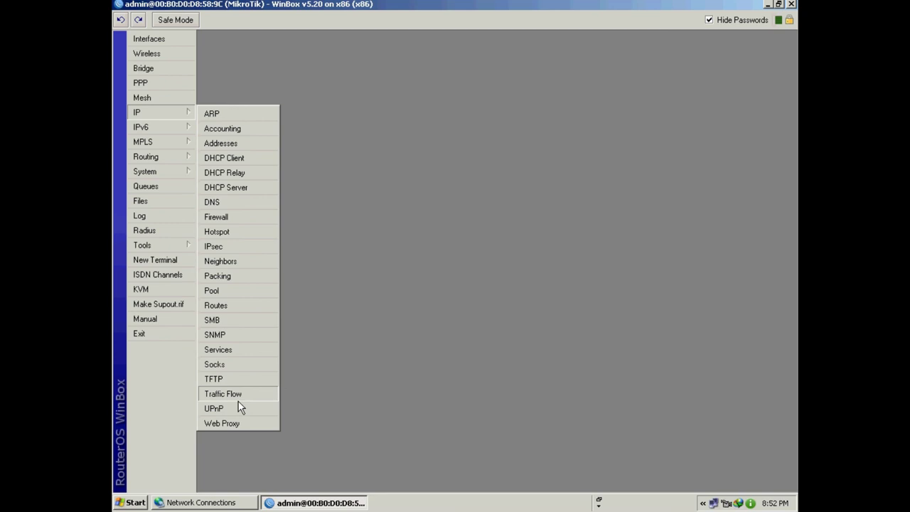
{"action": "left_click", "coordinate": [241, 424]}
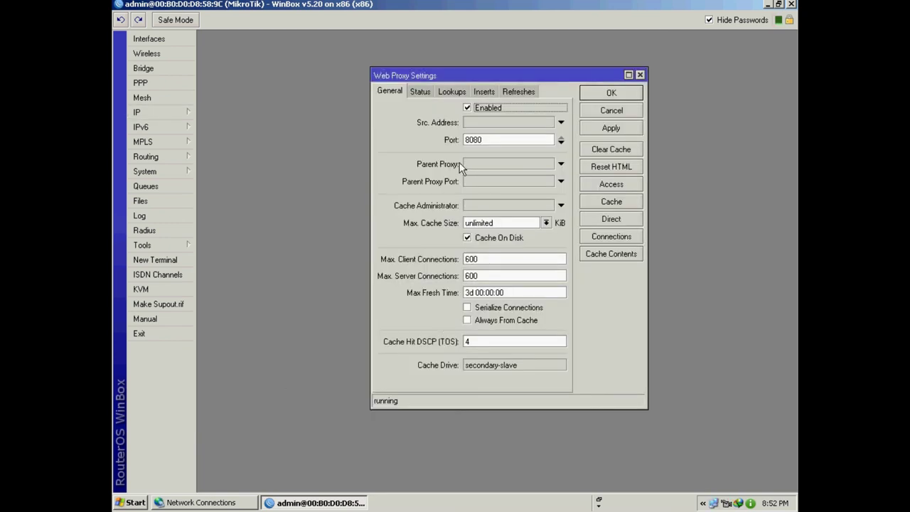
{"action": "left_click", "coordinate": [609, 96]}
{"action": "left_click", "coordinate": [609, 96]}
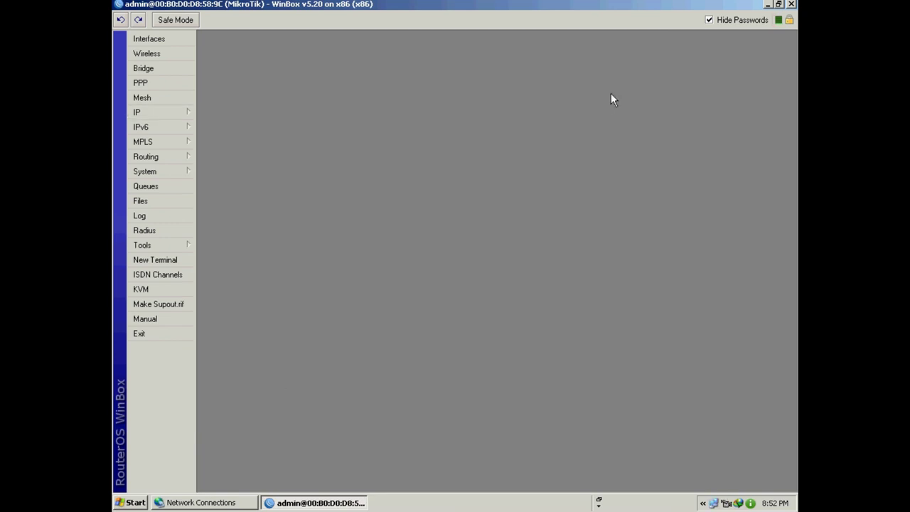